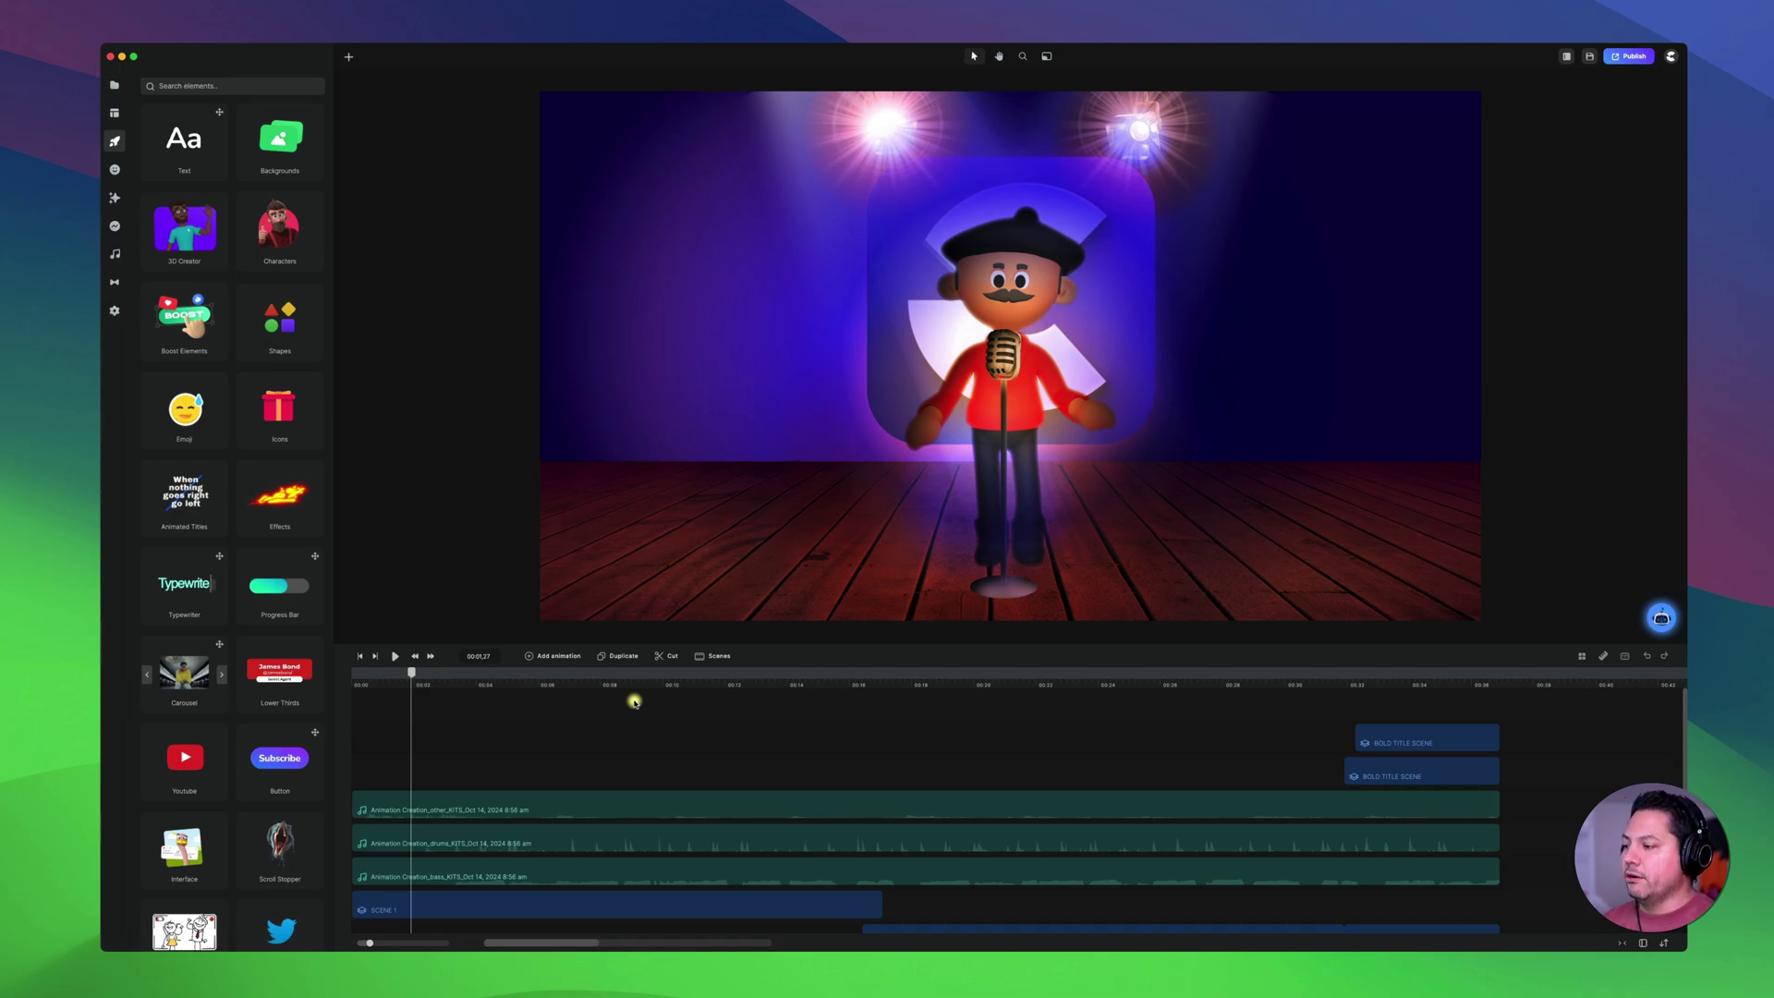
- Play the animation preview, then stop and rewind to about five seconds
{"action": "left_click_drag", "start_coordinate": [412, 673], "coordinate": [373, 676]}
{"action": "key", "text": "space"}
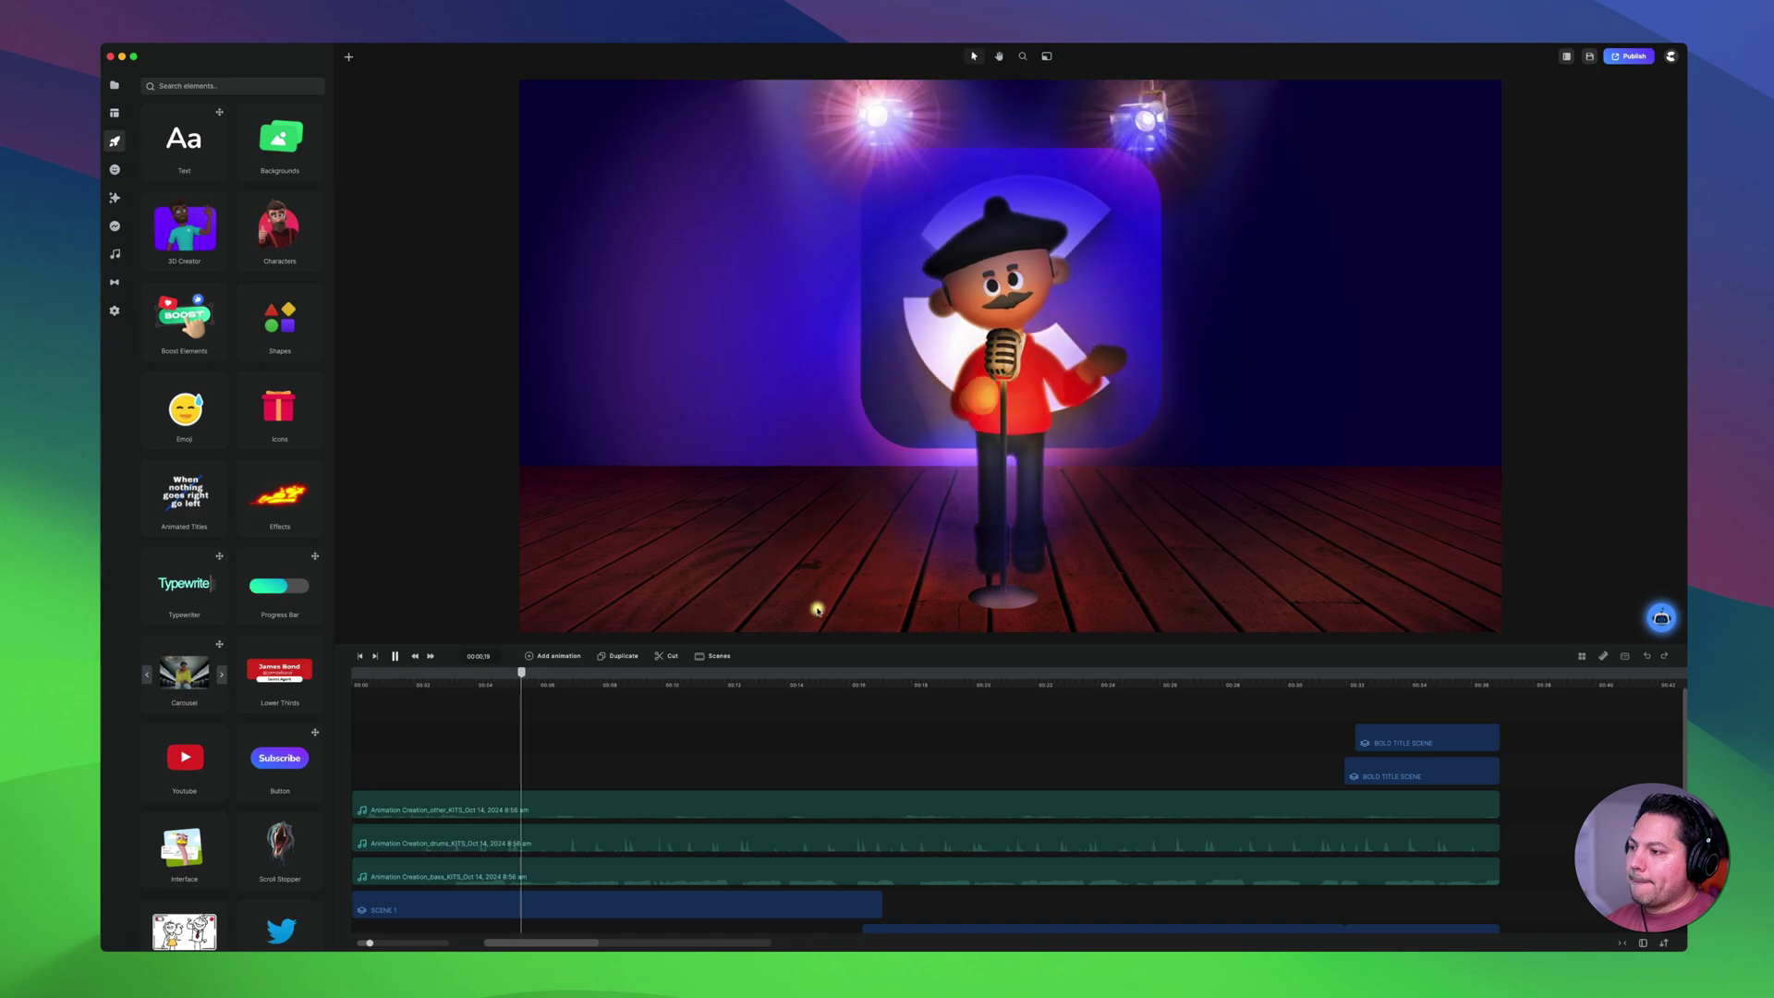
{"action": "left_click_drag", "start_coordinate": [546, 677], "coordinate": [373, 782]}
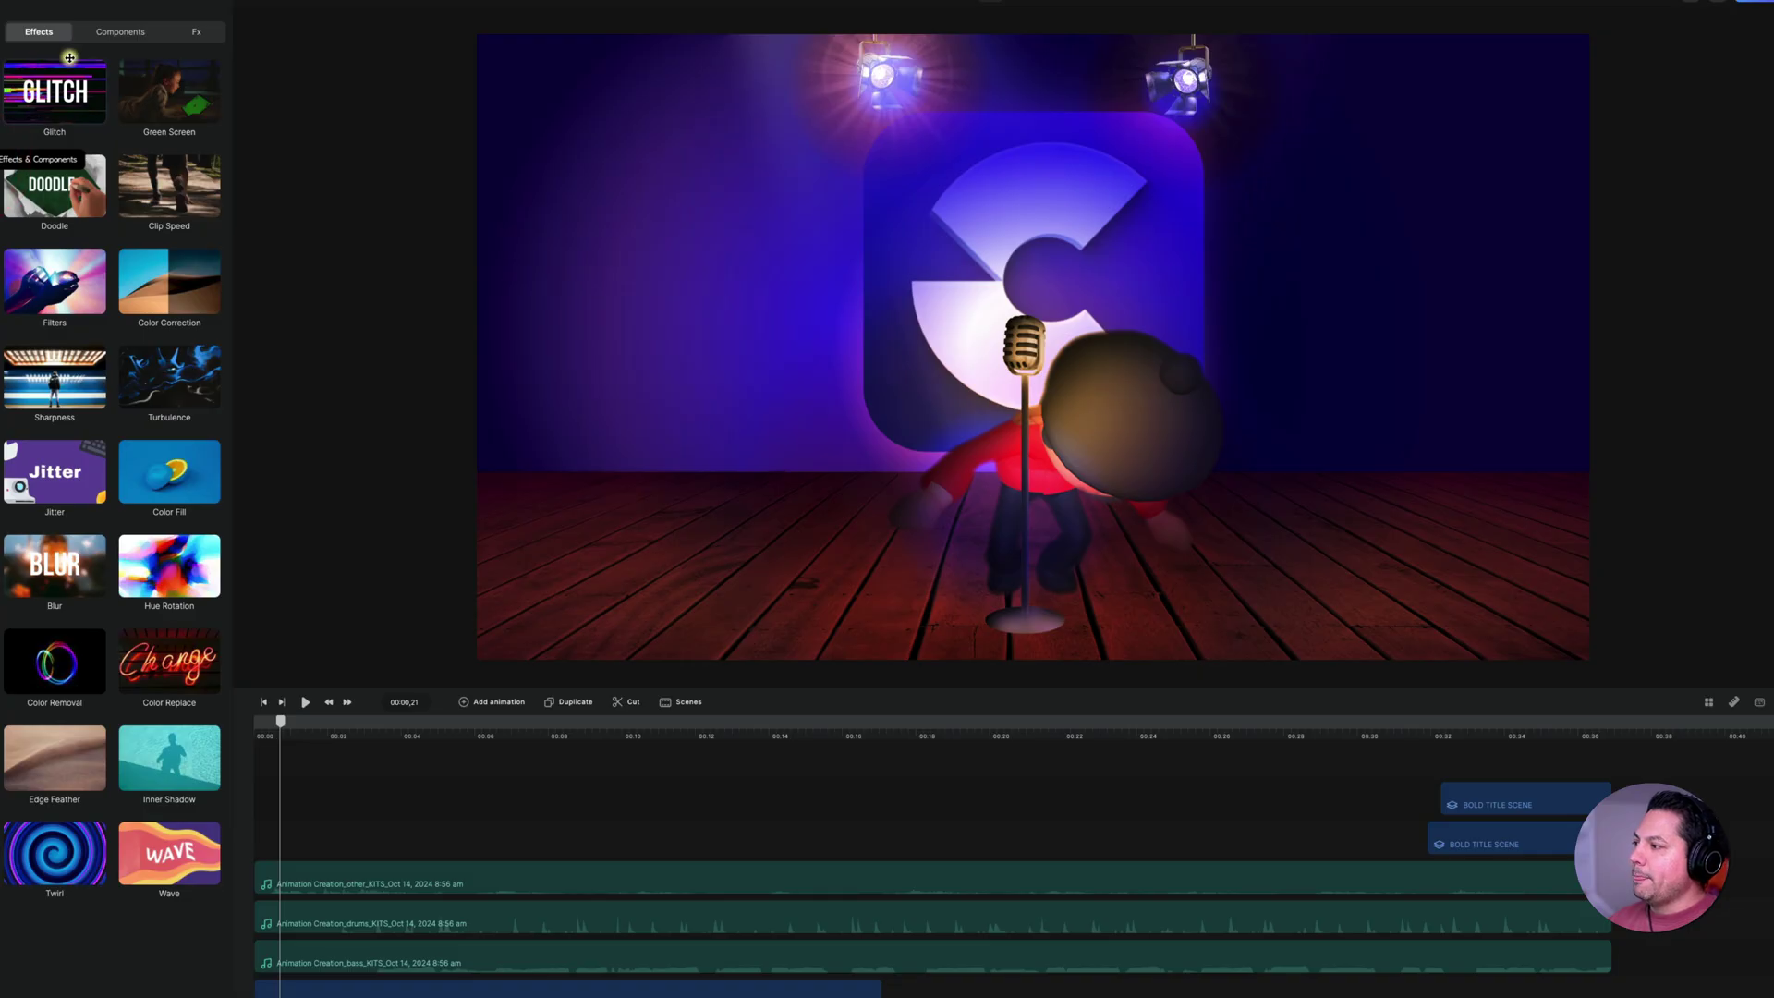
- Drag a Camera from Components onto the stage and add a Camera animation clip near one second
{"action": "left_click", "coordinate": [108, 32]}
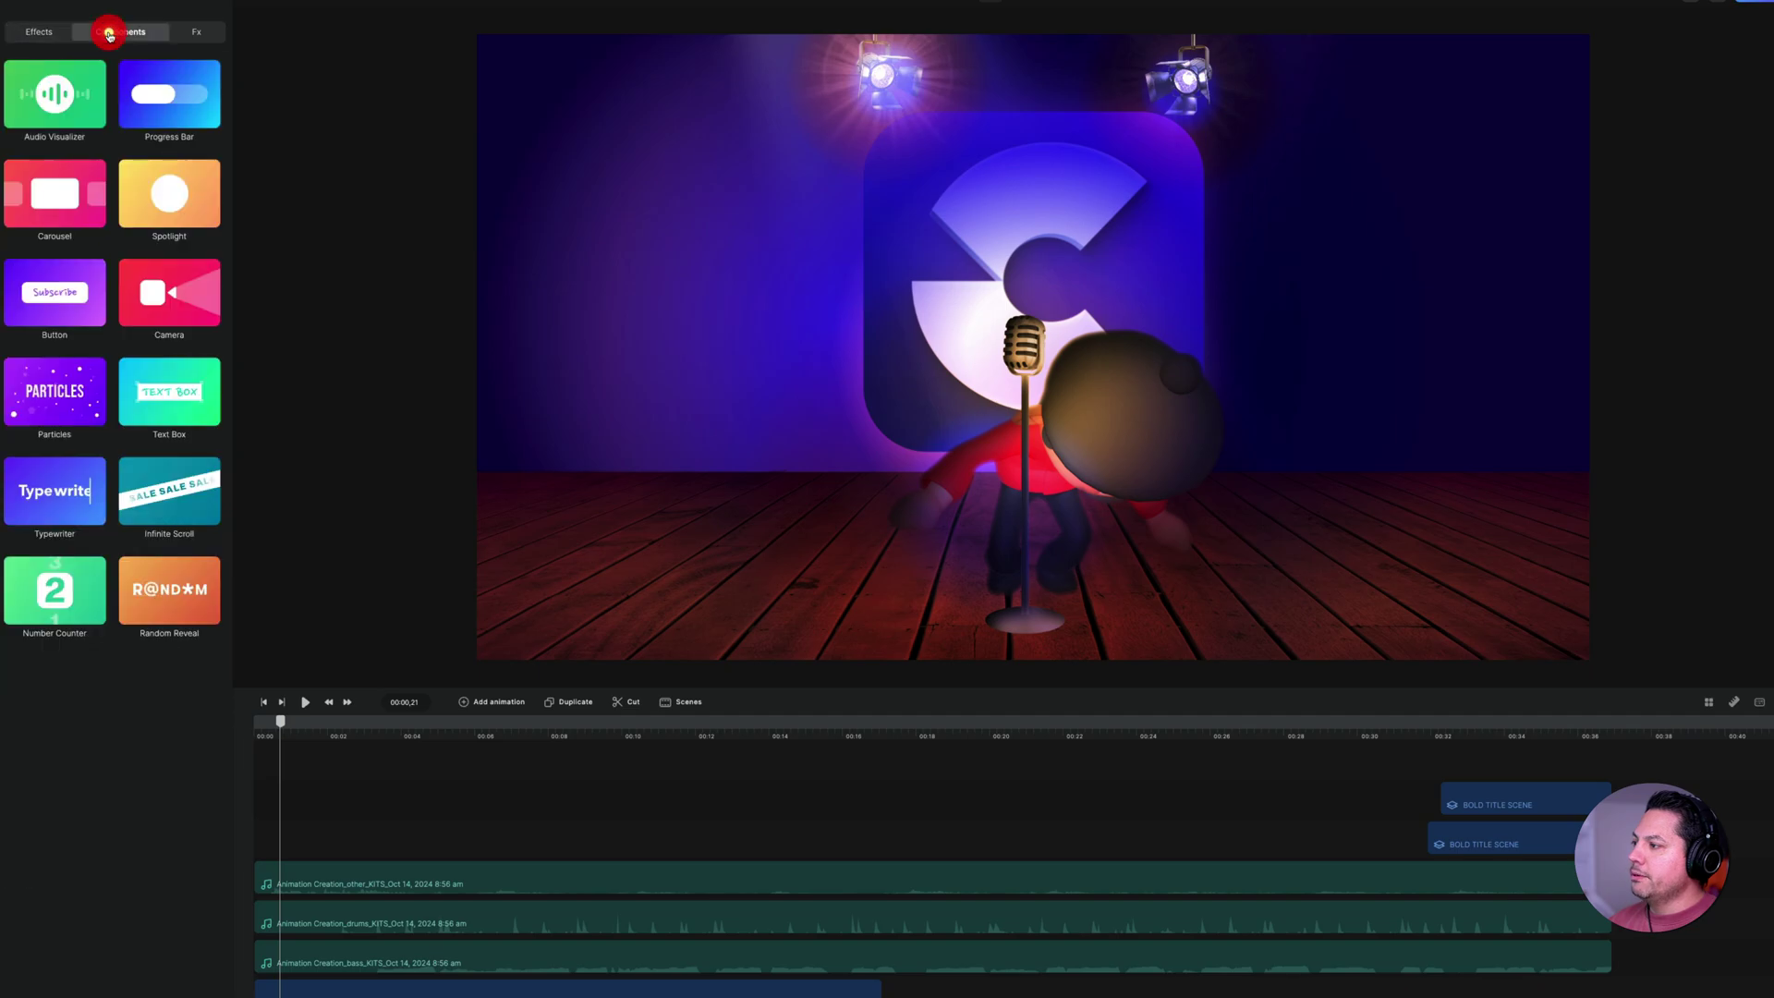
{"action": "left_click_drag", "start_coordinate": [169, 296], "coordinate": [719, 473]}
{"action": "left_click", "coordinate": [305, 741]}
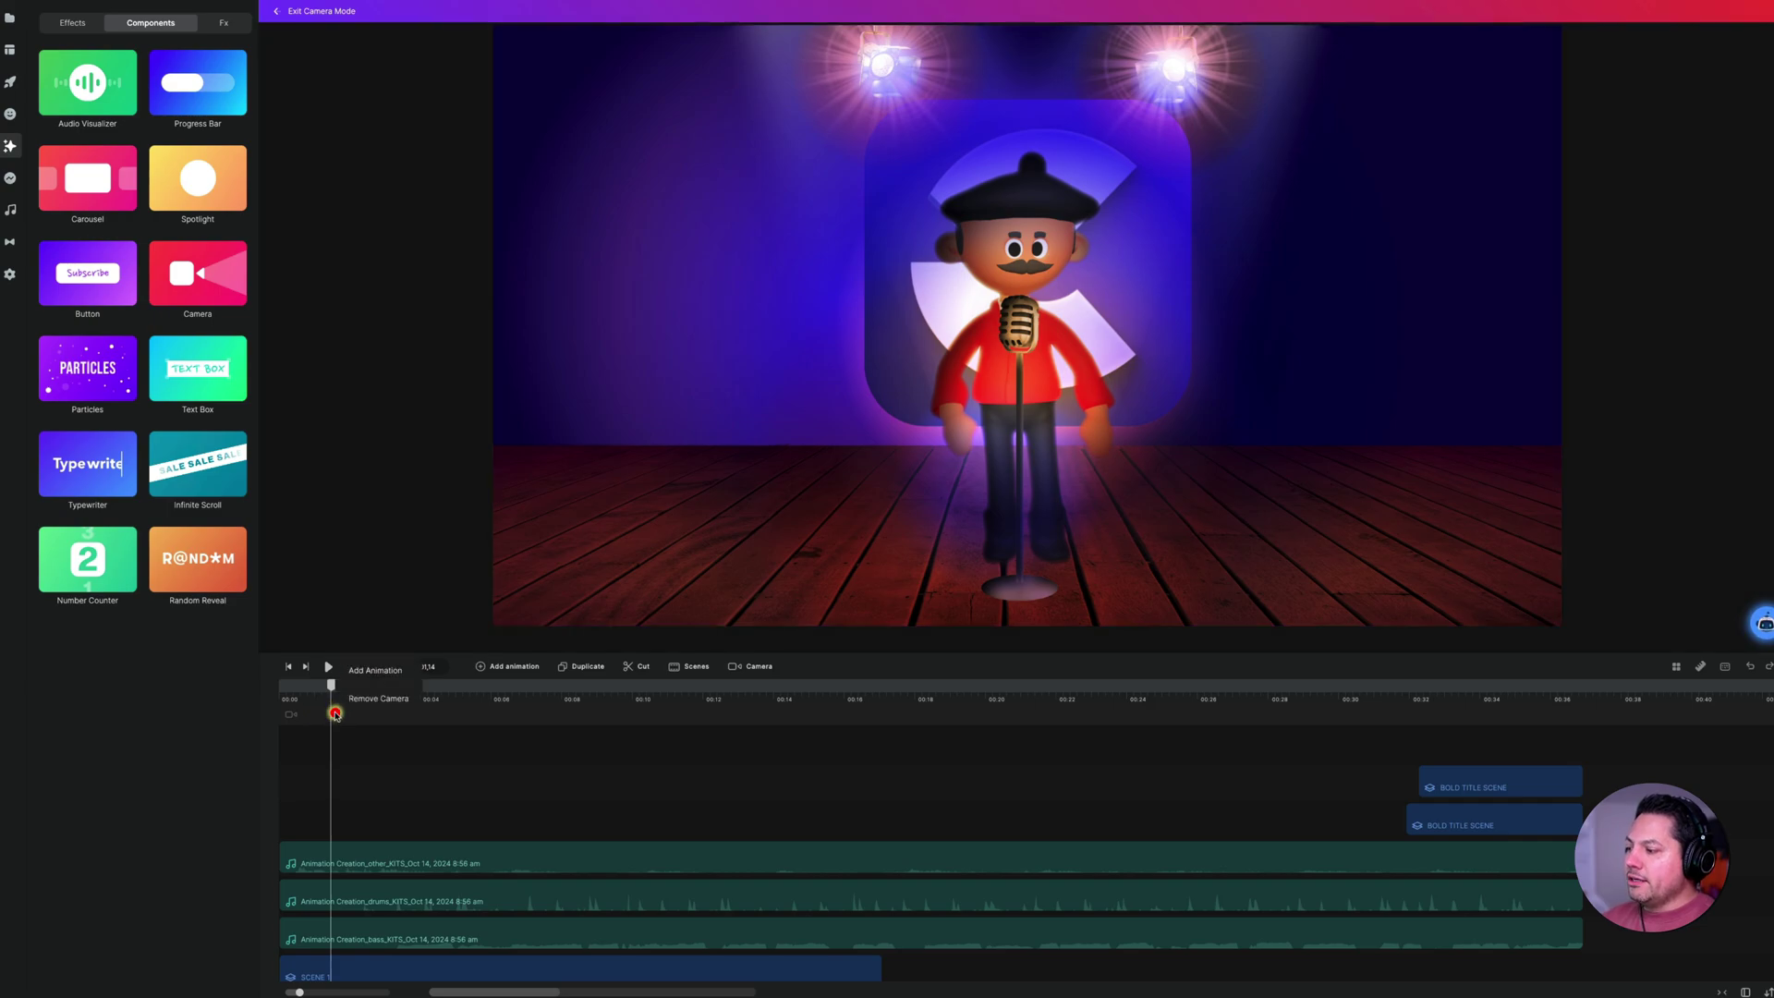
{"action": "right_click", "coordinate": [335, 713]}
{"action": "left_click", "coordinate": [371, 671]}
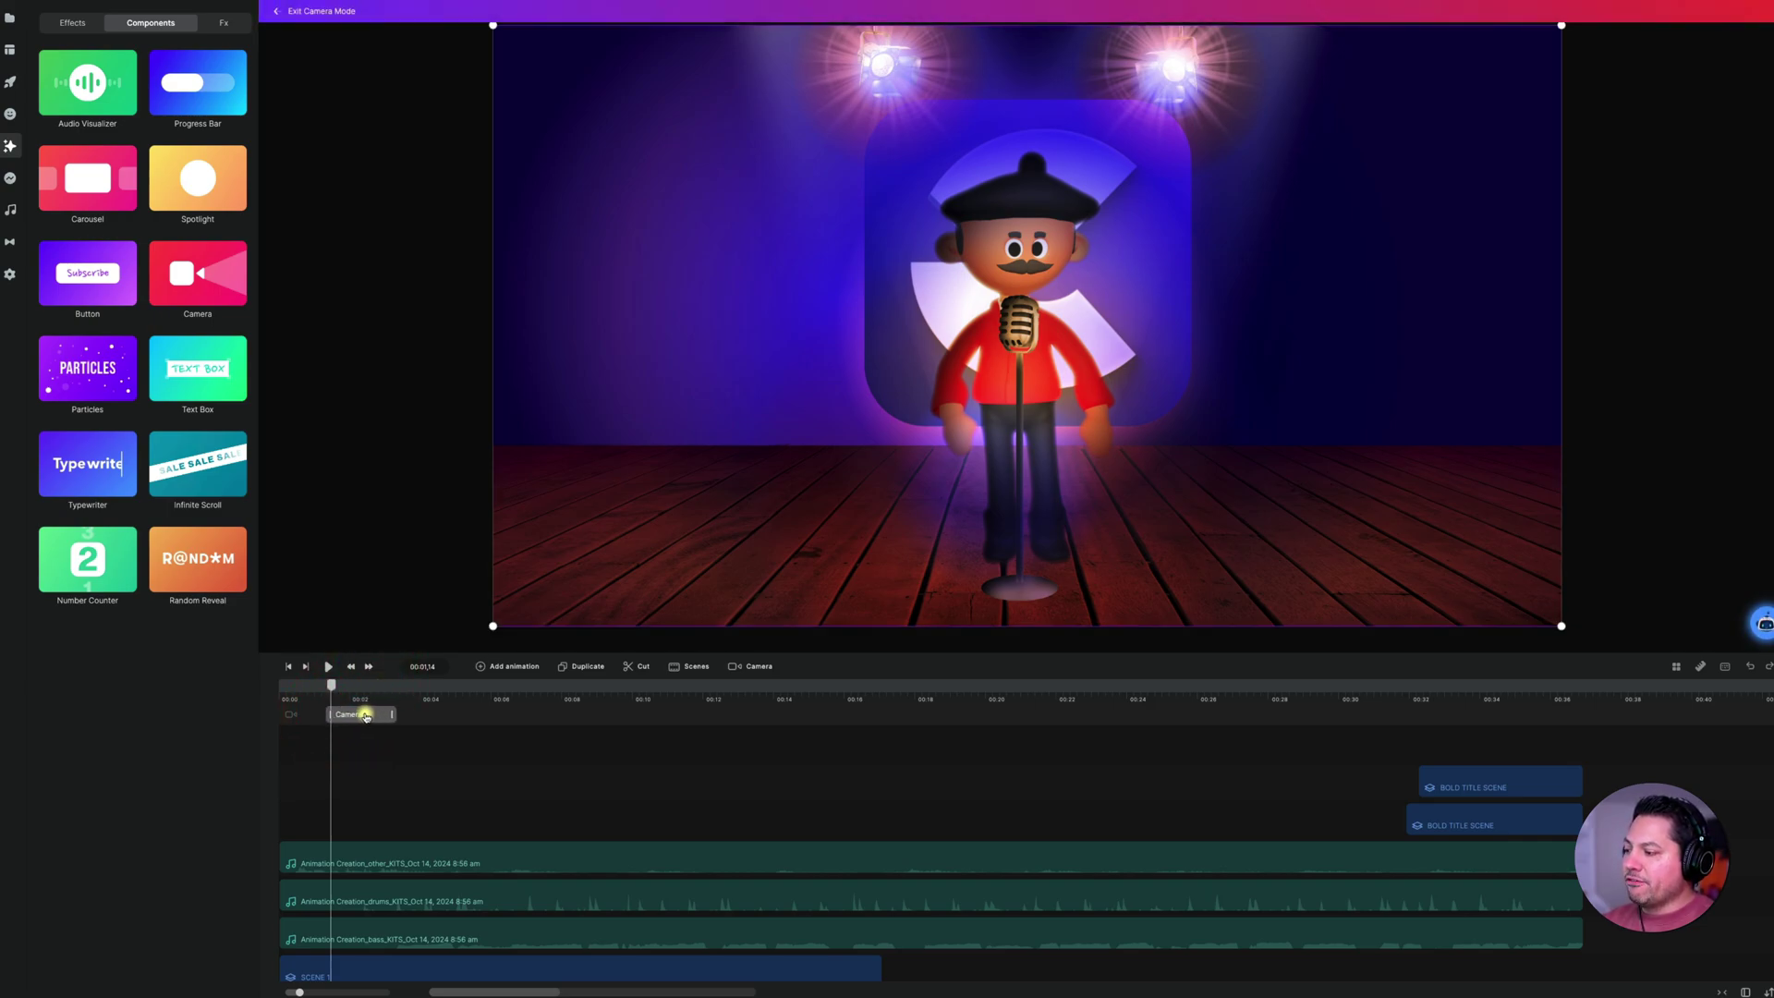
{"action": "left_click", "coordinate": [362, 716]}
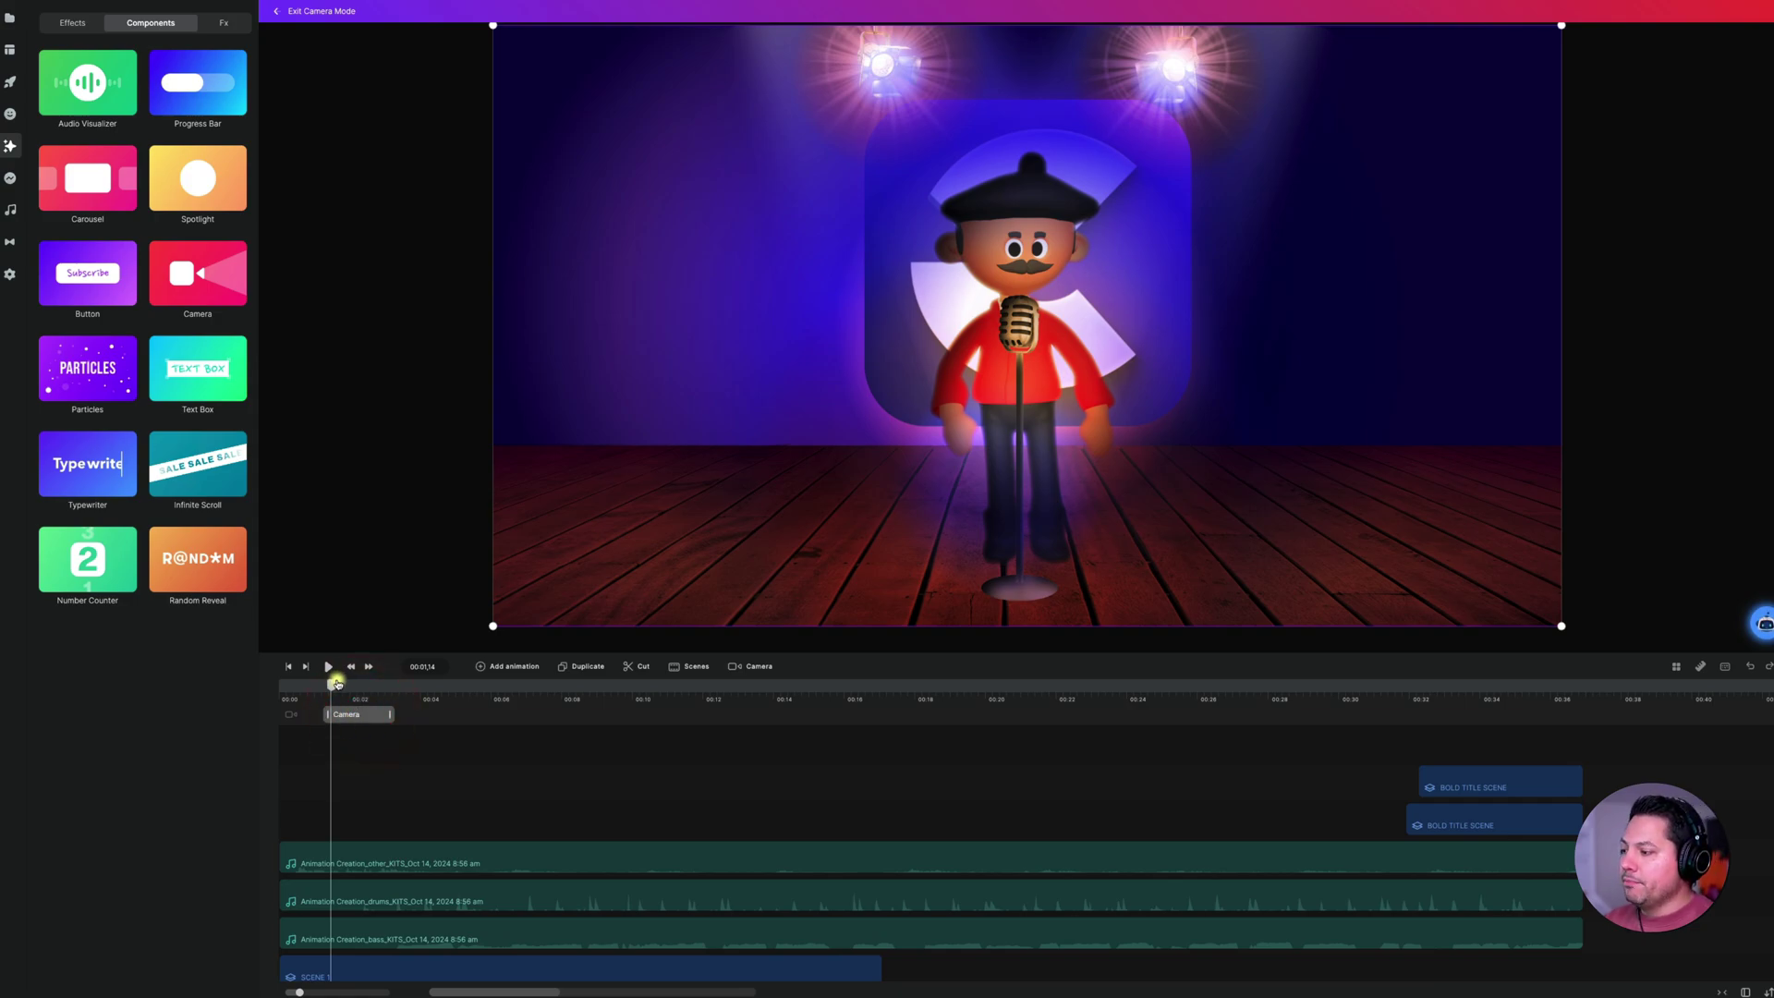
{"action": "left_click_drag", "start_coordinate": [333, 686], "coordinate": [316, 686]}
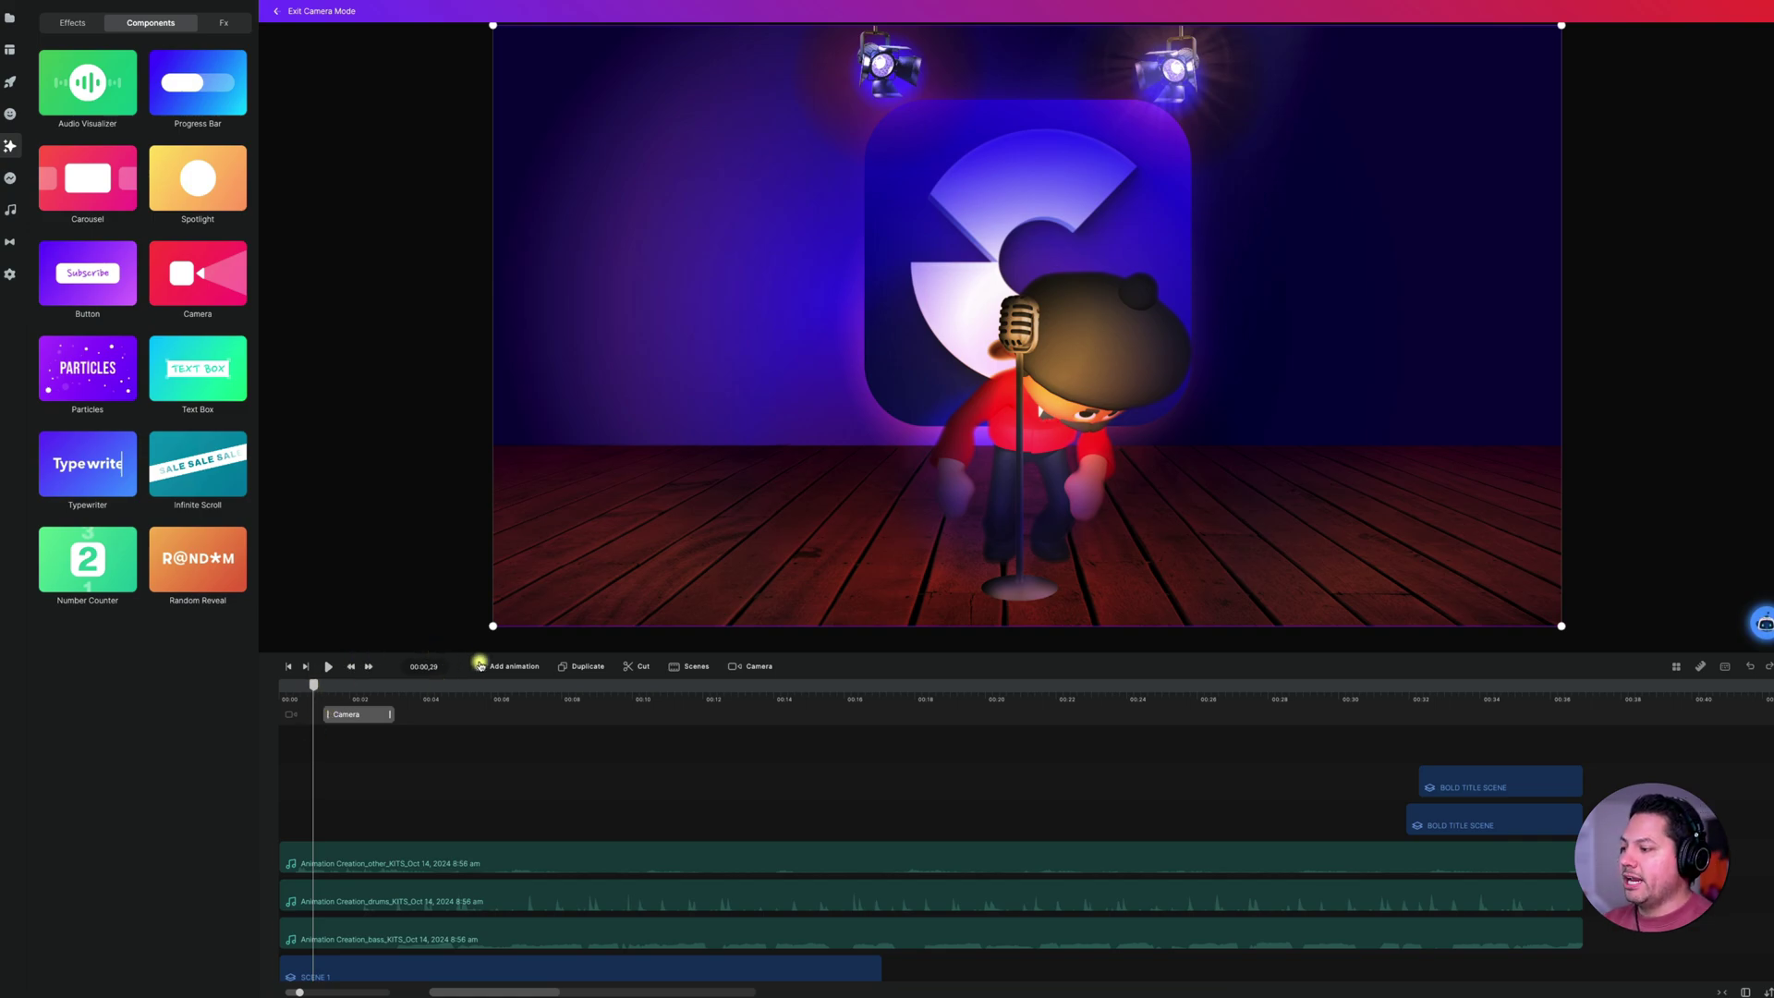
{"action": "mouse_move", "coordinate": [328, 682]}
{"action": "left_mouse_down"}
{"action": "mouse_move", "coordinate": [281, 693]}
{"action": "mouse_move", "coordinate": [312, 685]}
{"action": "left_mouse_up"}
- Shrink the first Camera clip's frame toward the singer at the clip's start
{"action": "left_click", "coordinate": [347, 721]}
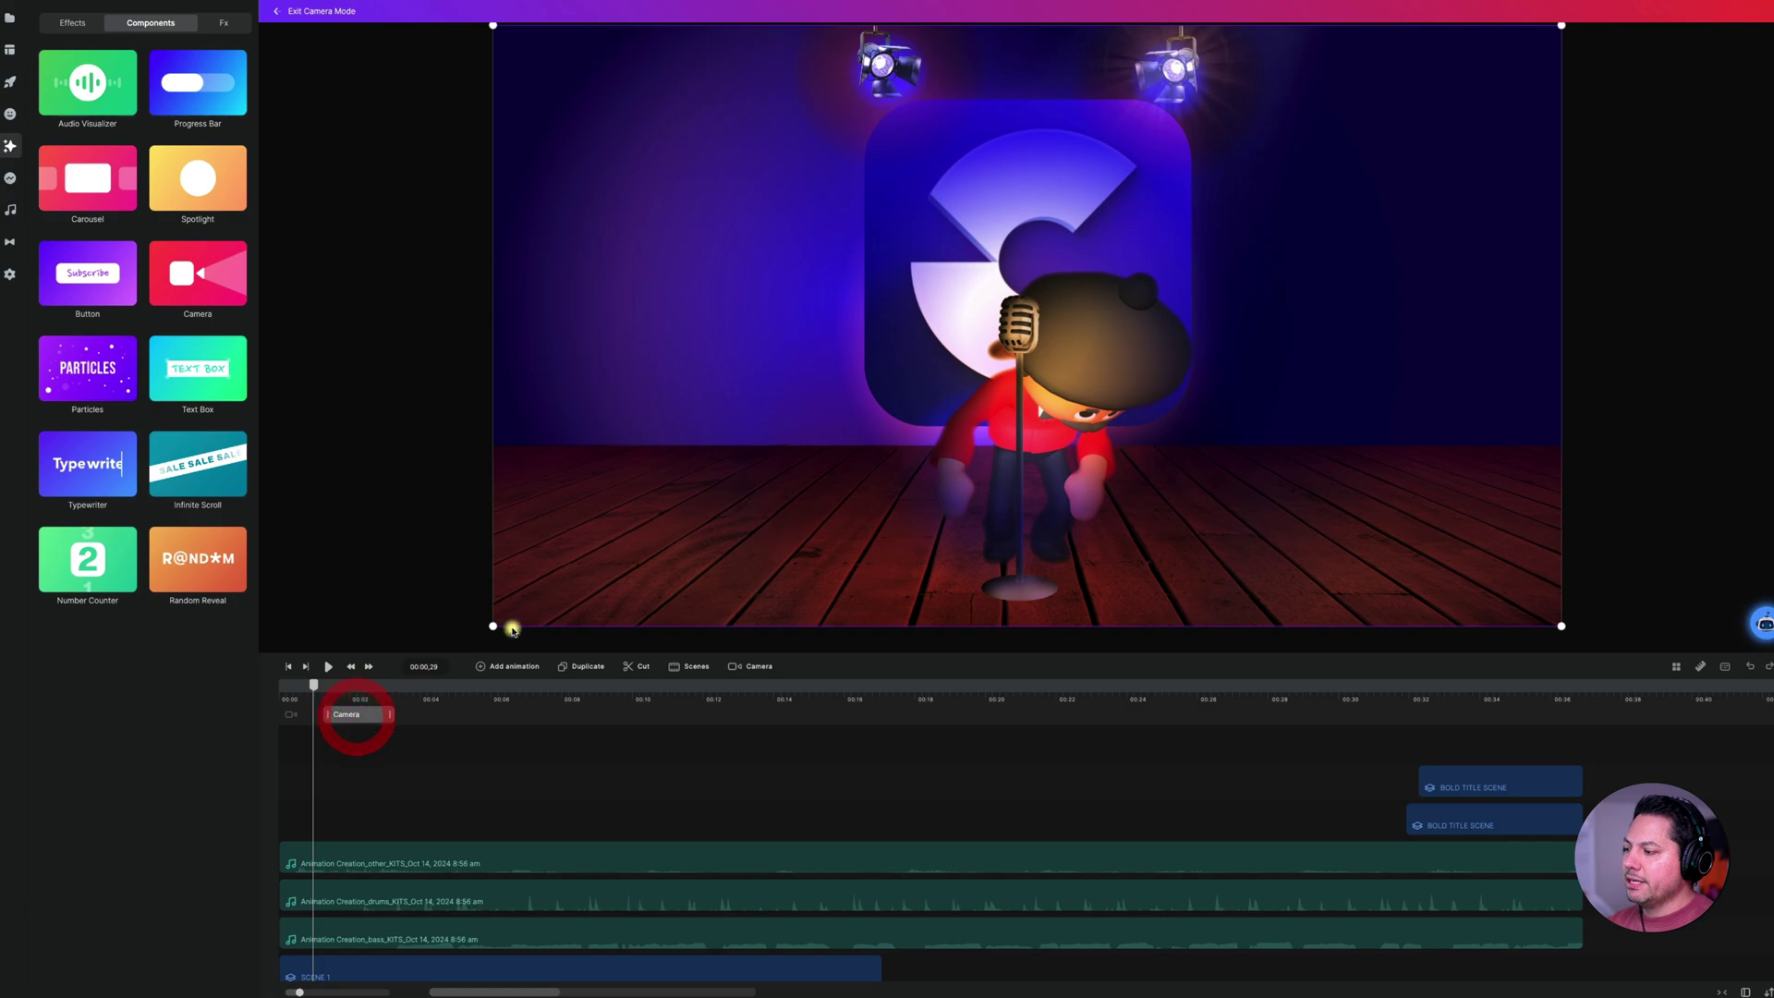
{"action": "left_click_drag", "start_coordinate": [494, 626], "coordinate": [943, 310]}
{"action": "left_click_drag", "start_coordinate": [1137, 250], "coordinate": [979, 385]}
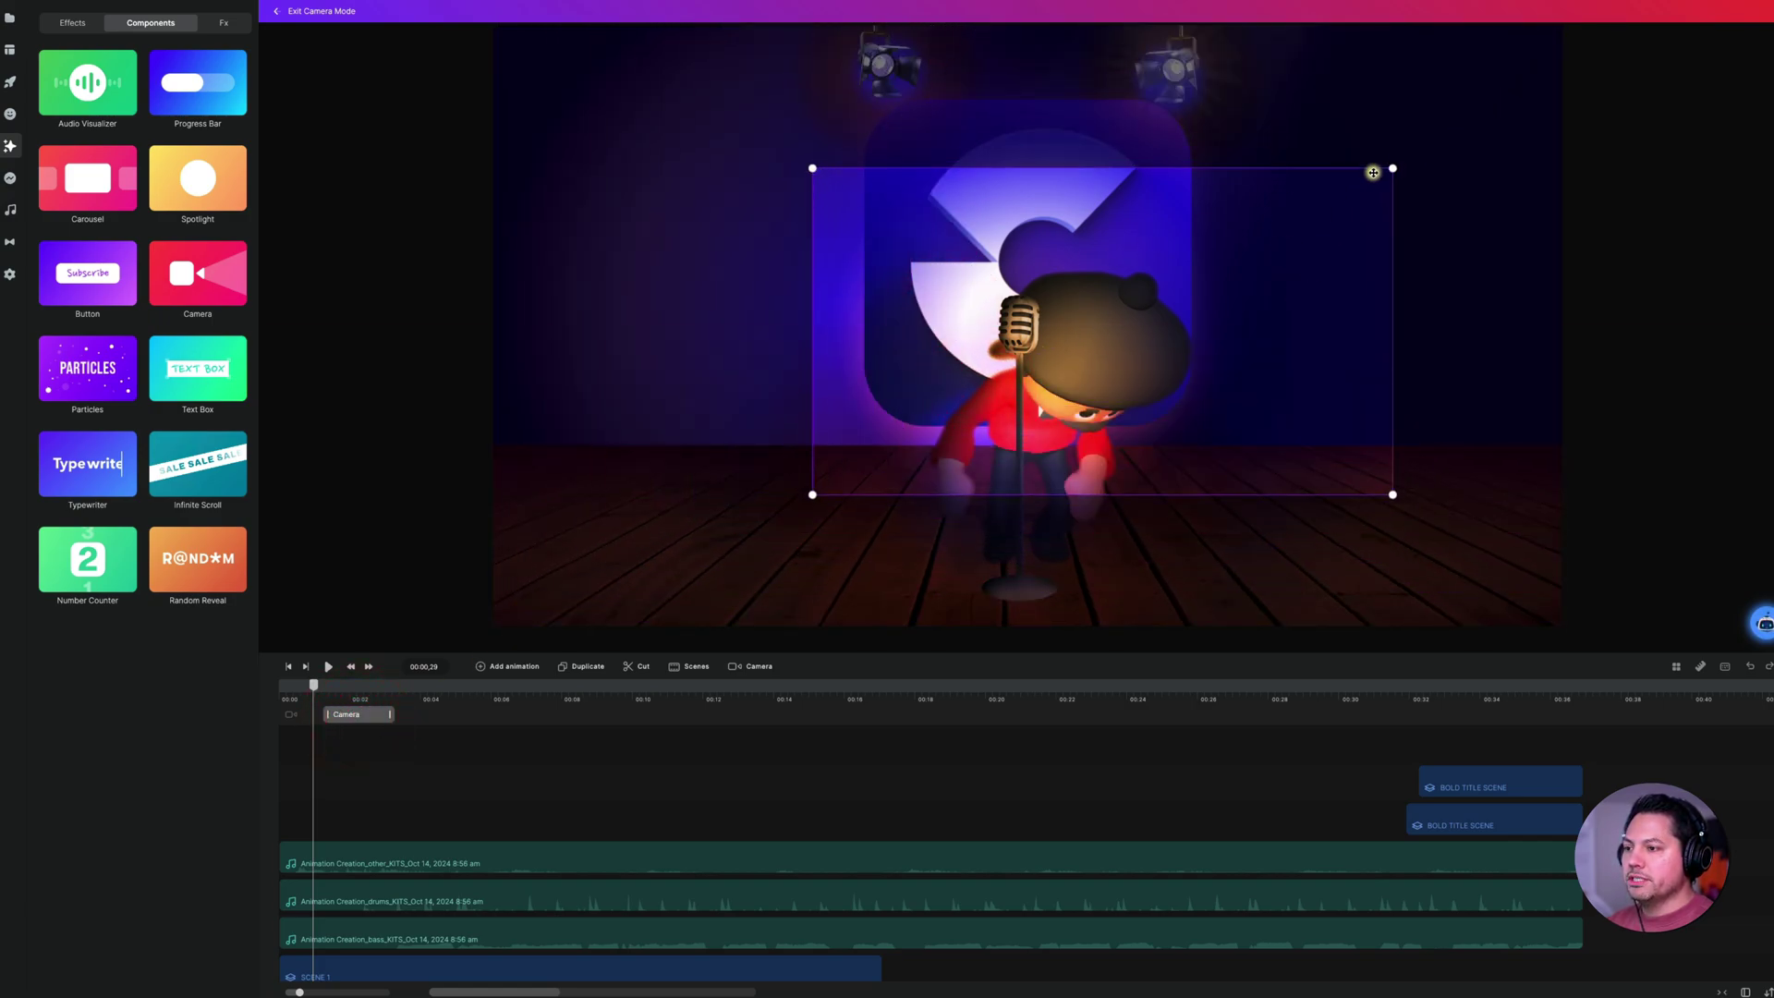
{"action": "left_click_drag", "start_coordinate": [1395, 167], "coordinate": [1273, 236]}
- At about 1.24 seconds, move and resize the frame to centre it on the singer
{"action": "left_click_drag", "start_coordinate": [313, 685], "coordinate": [331, 684]}
{"action": "left_click_drag", "start_coordinate": [1179, 427], "coordinate": [1152, 345]}
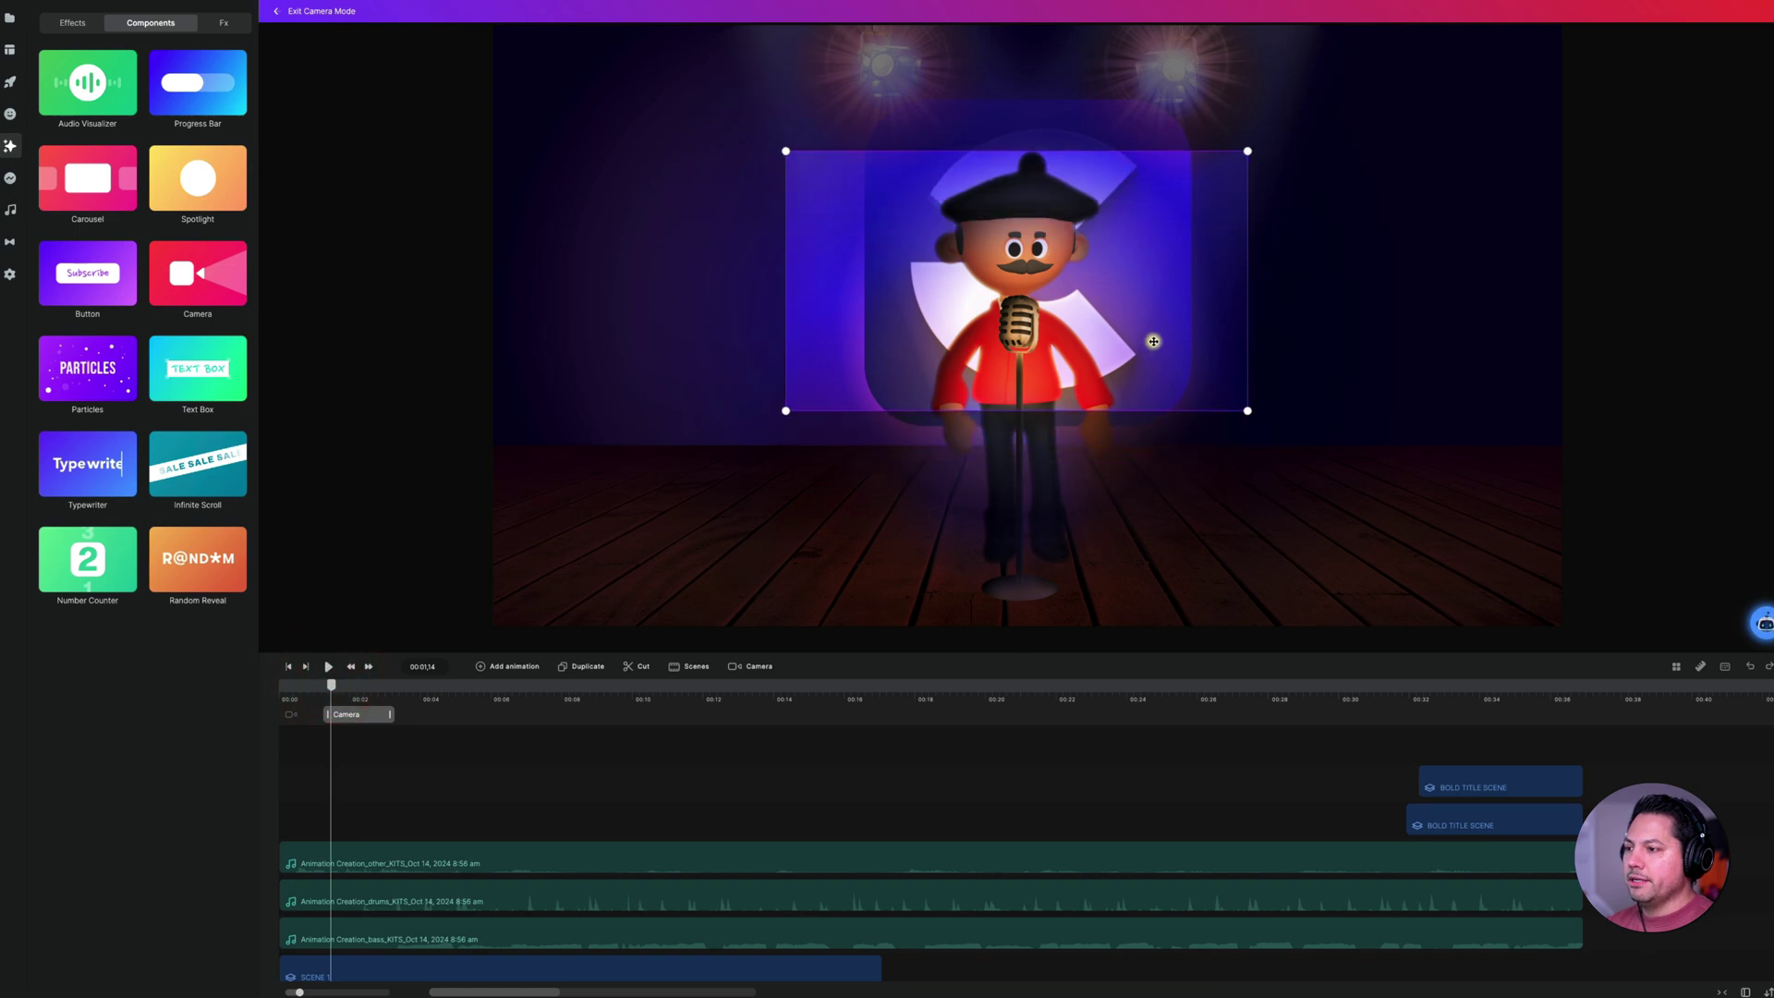
{"action": "left_click_drag", "start_coordinate": [782, 415], "coordinate": [764, 429]}
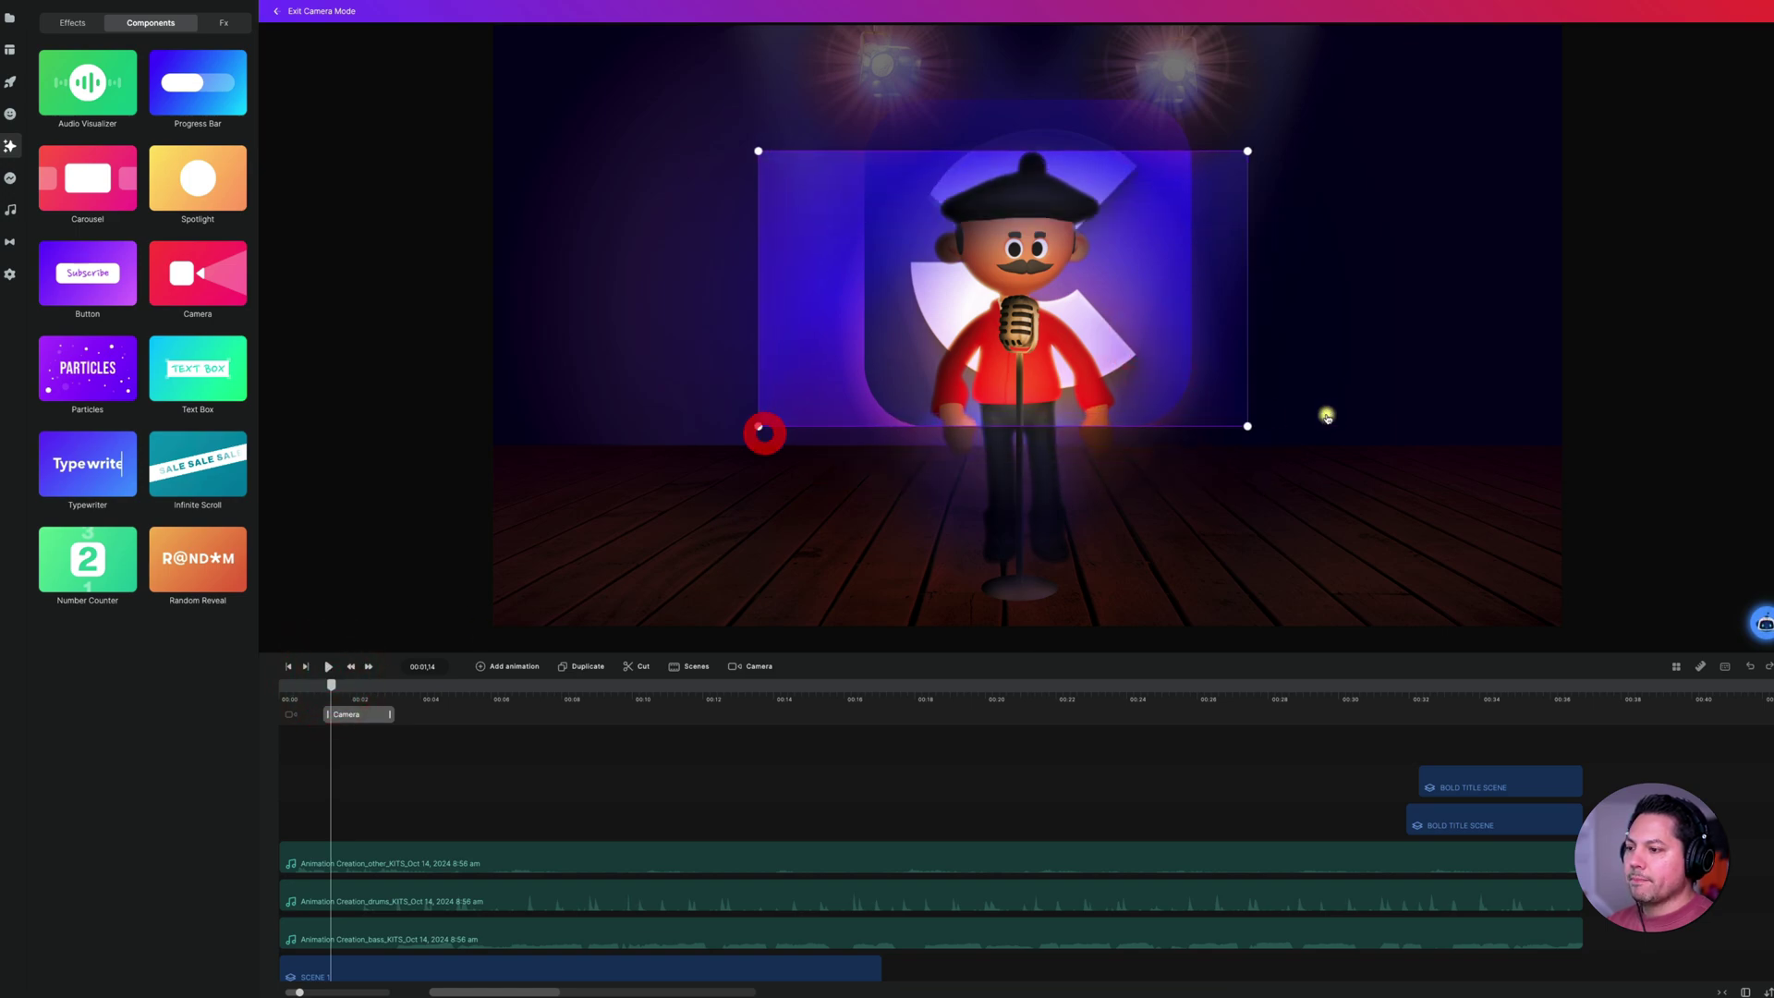
{"action": "left_click_drag", "start_coordinate": [1169, 388], "coordinate": [1183, 375]}
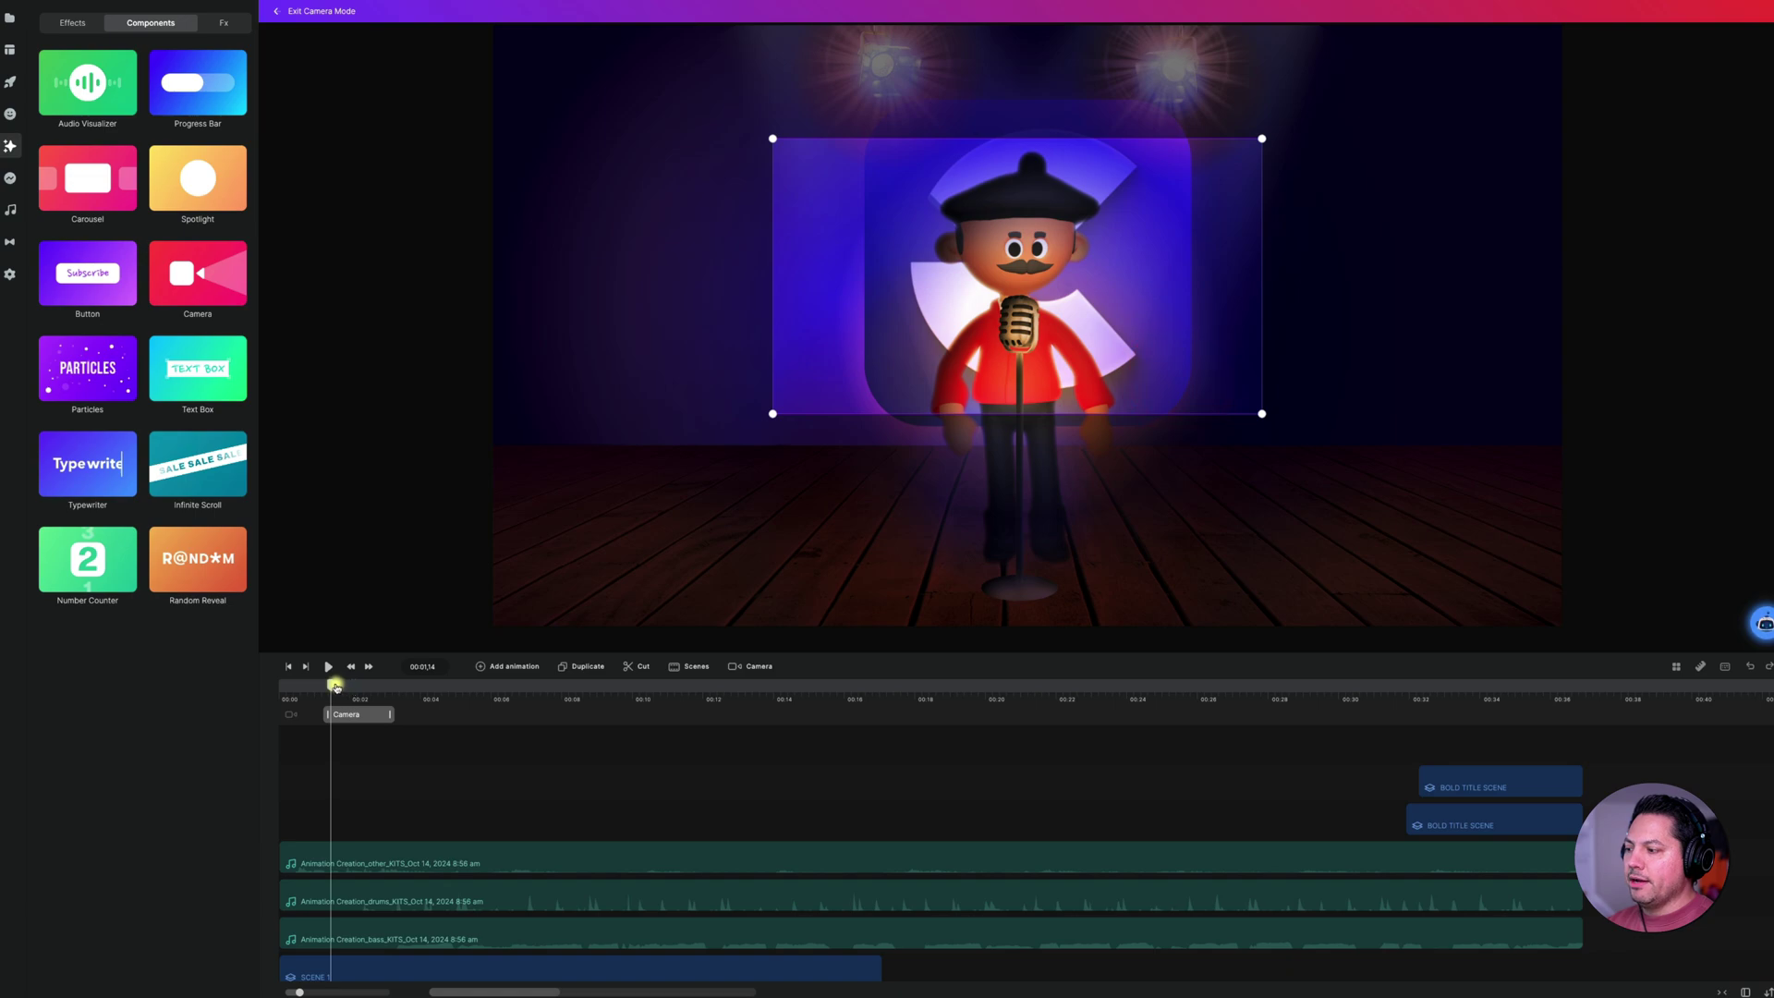
{"action": "left_click_drag", "start_coordinate": [336, 686], "coordinate": [418, 688]}
- Tighten the frame's corner around the singer and microphone, then play the zoom from the start
{"action": "left_click_drag", "start_coordinate": [436, 550], "coordinate": [829, 464]}
{"action": "left_click_drag", "start_coordinate": [419, 687], "coordinate": [285, 693]}
{"action": "key", "text": "space"}
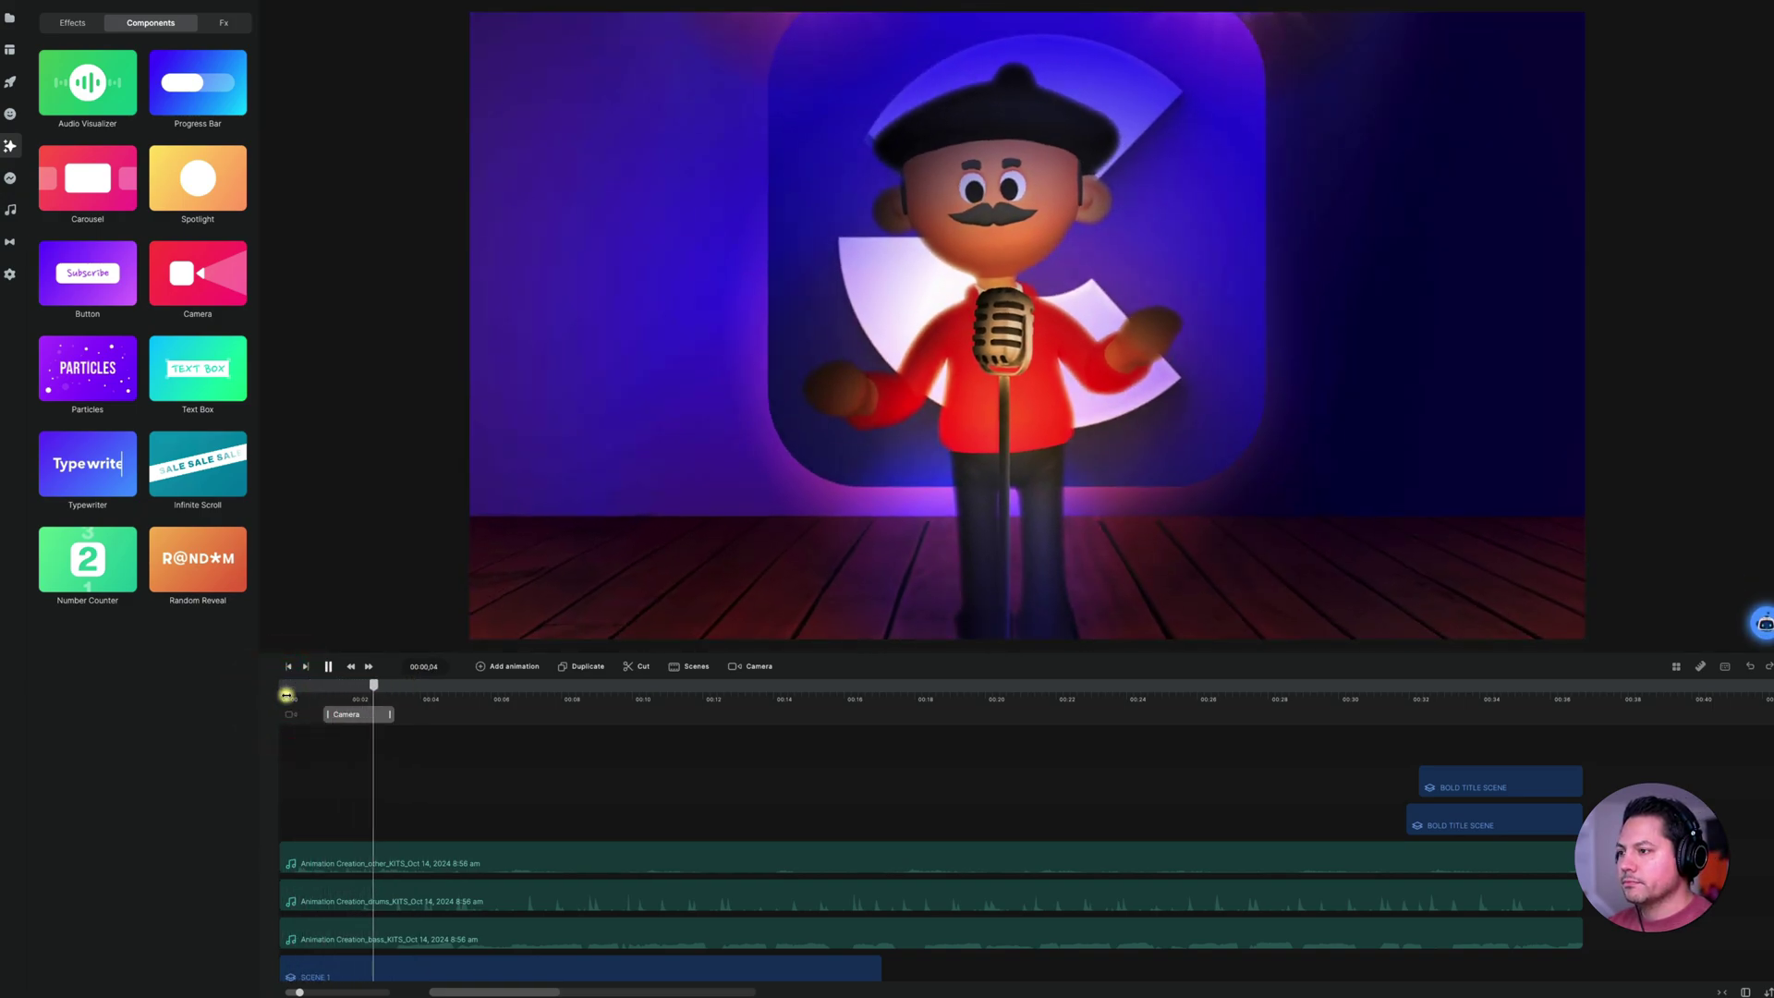
{"action": "left_click", "coordinate": [418, 686]}
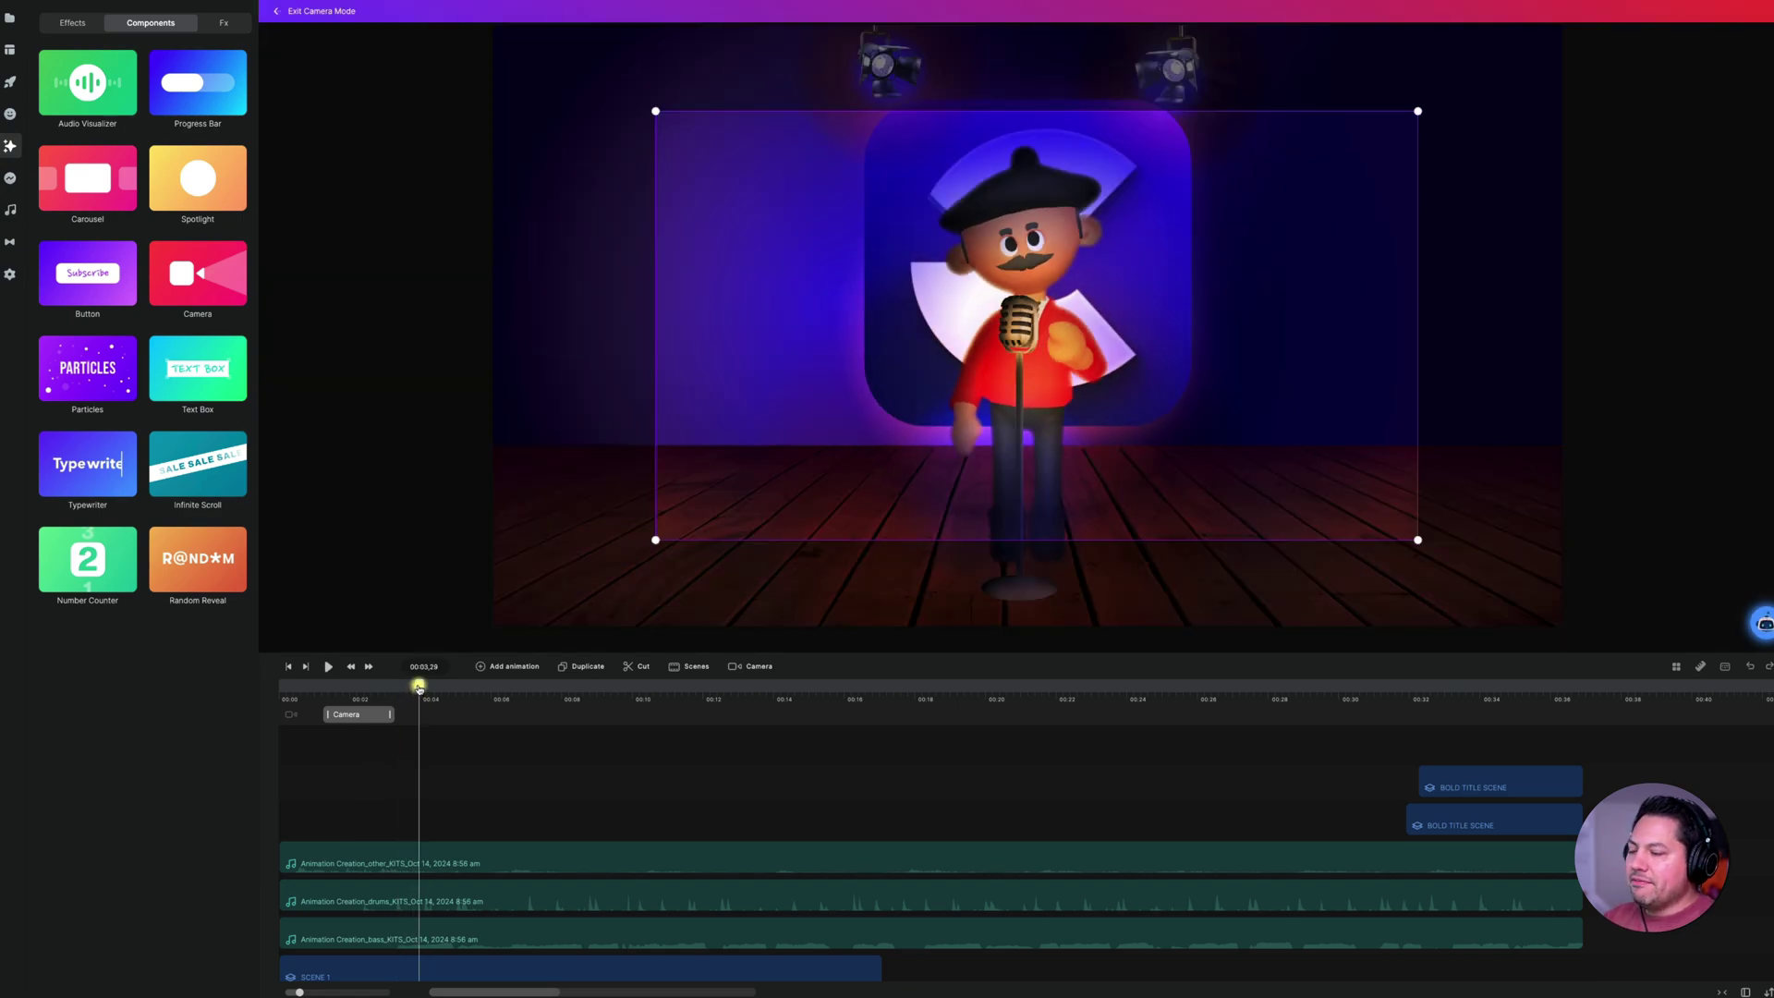
{"action": "mouse_move", "coordinate": [387, 691]}
{"action": "left_mouse_down"}
{"action": "mouse_move", "coordinate": [251, 713]}
{"action": "mouse_move", "coordinate": [452, 681]}
{"action": "mouse_move", "coordinate": [433, 681]}
{"action": "left_mouse_up"}
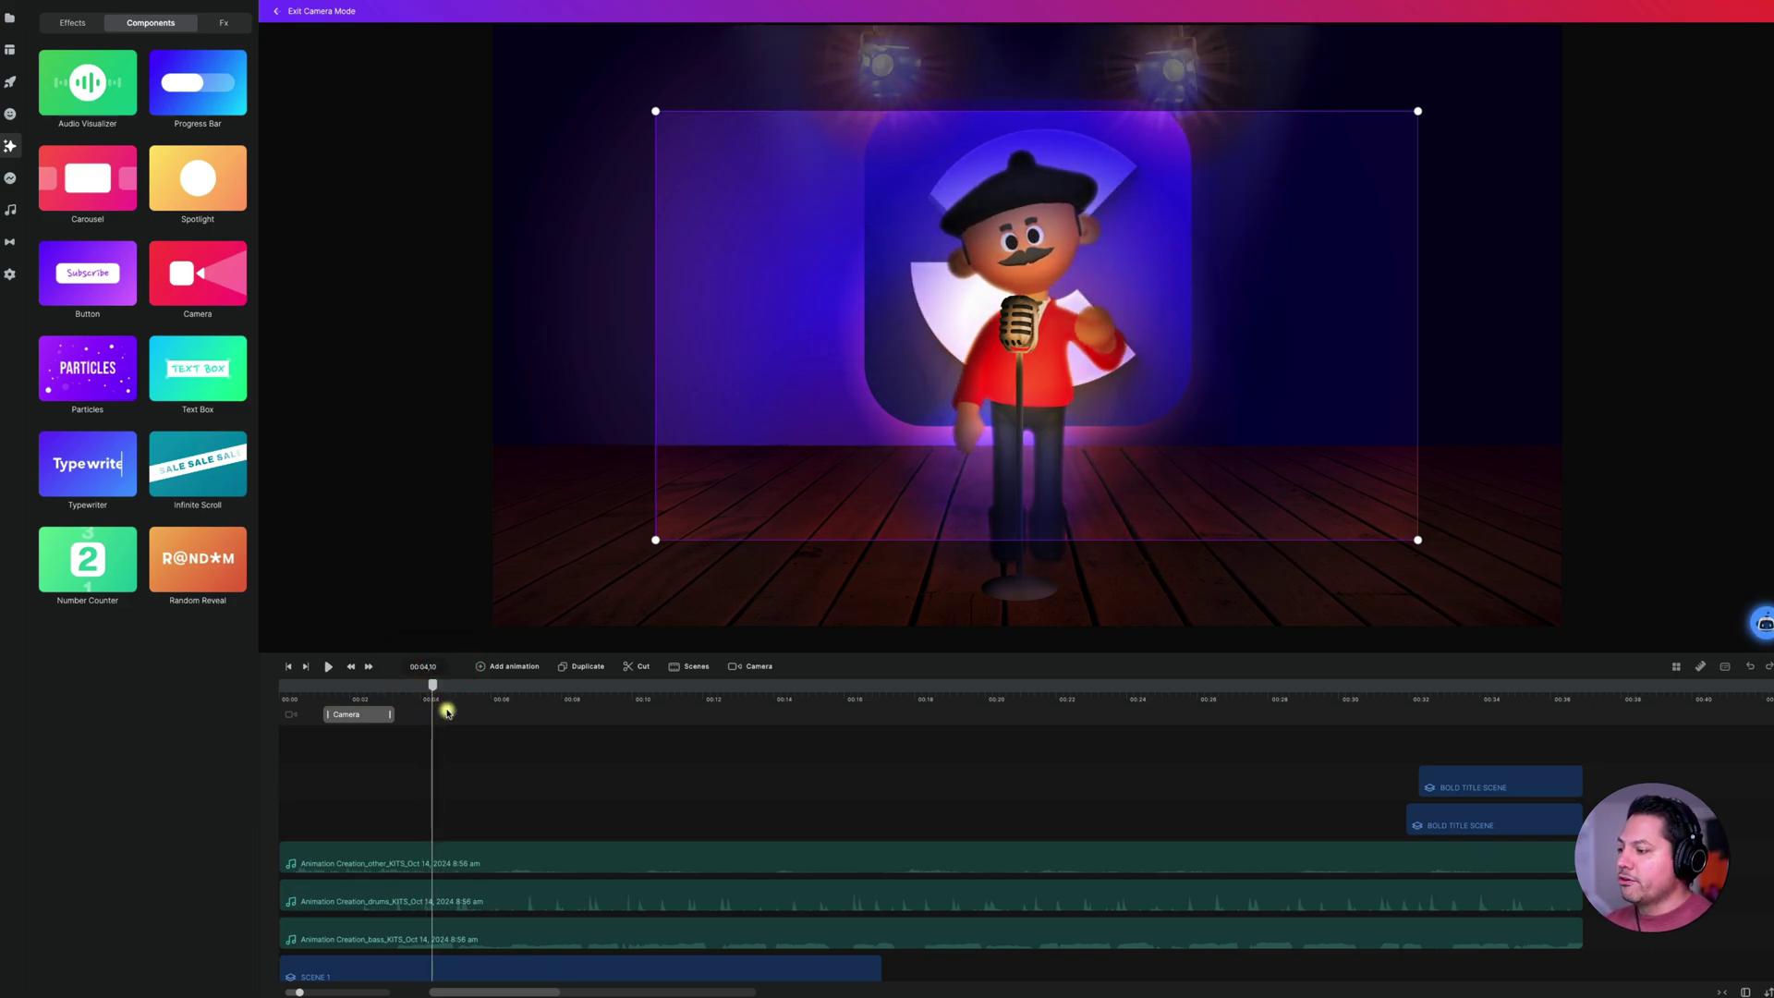
- Leave Camera Mode and add a second Camera clip around the four-second mark
{"action": "left_click", "coordinate": [447, 711]}
{"action": "right_click", "coordinate": [370, 709]}
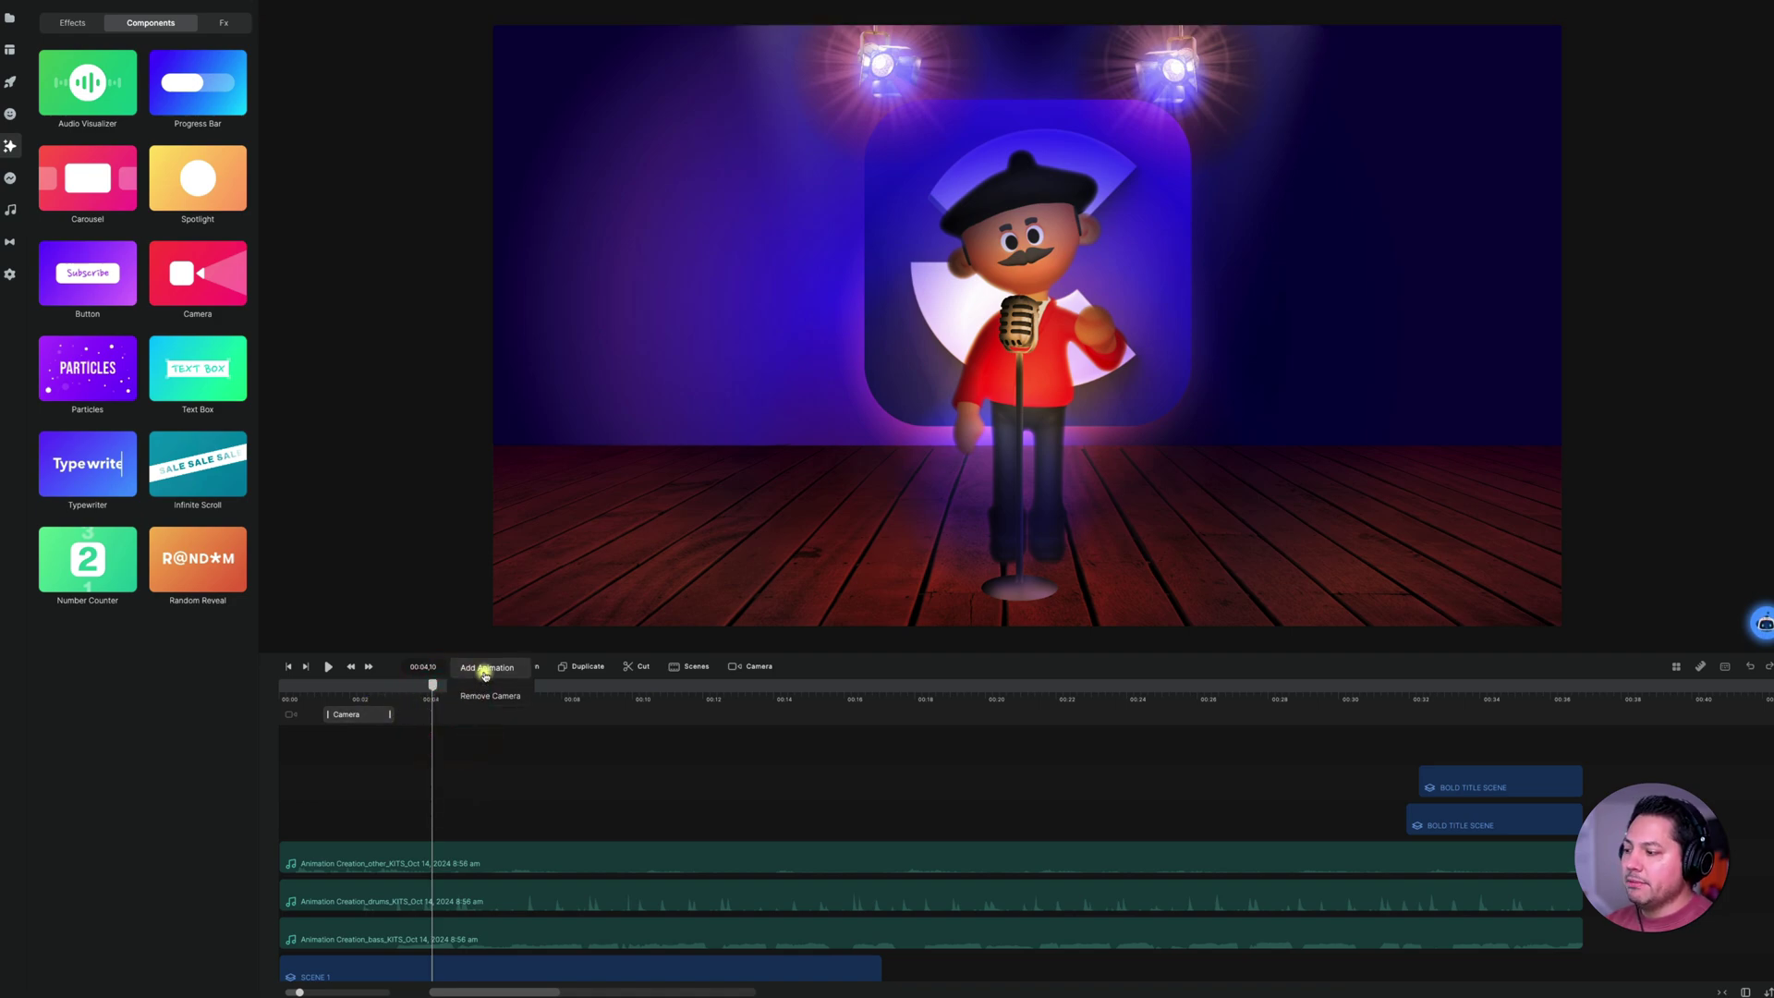
{"action": "left_click", "coordinate": [483, 673]}
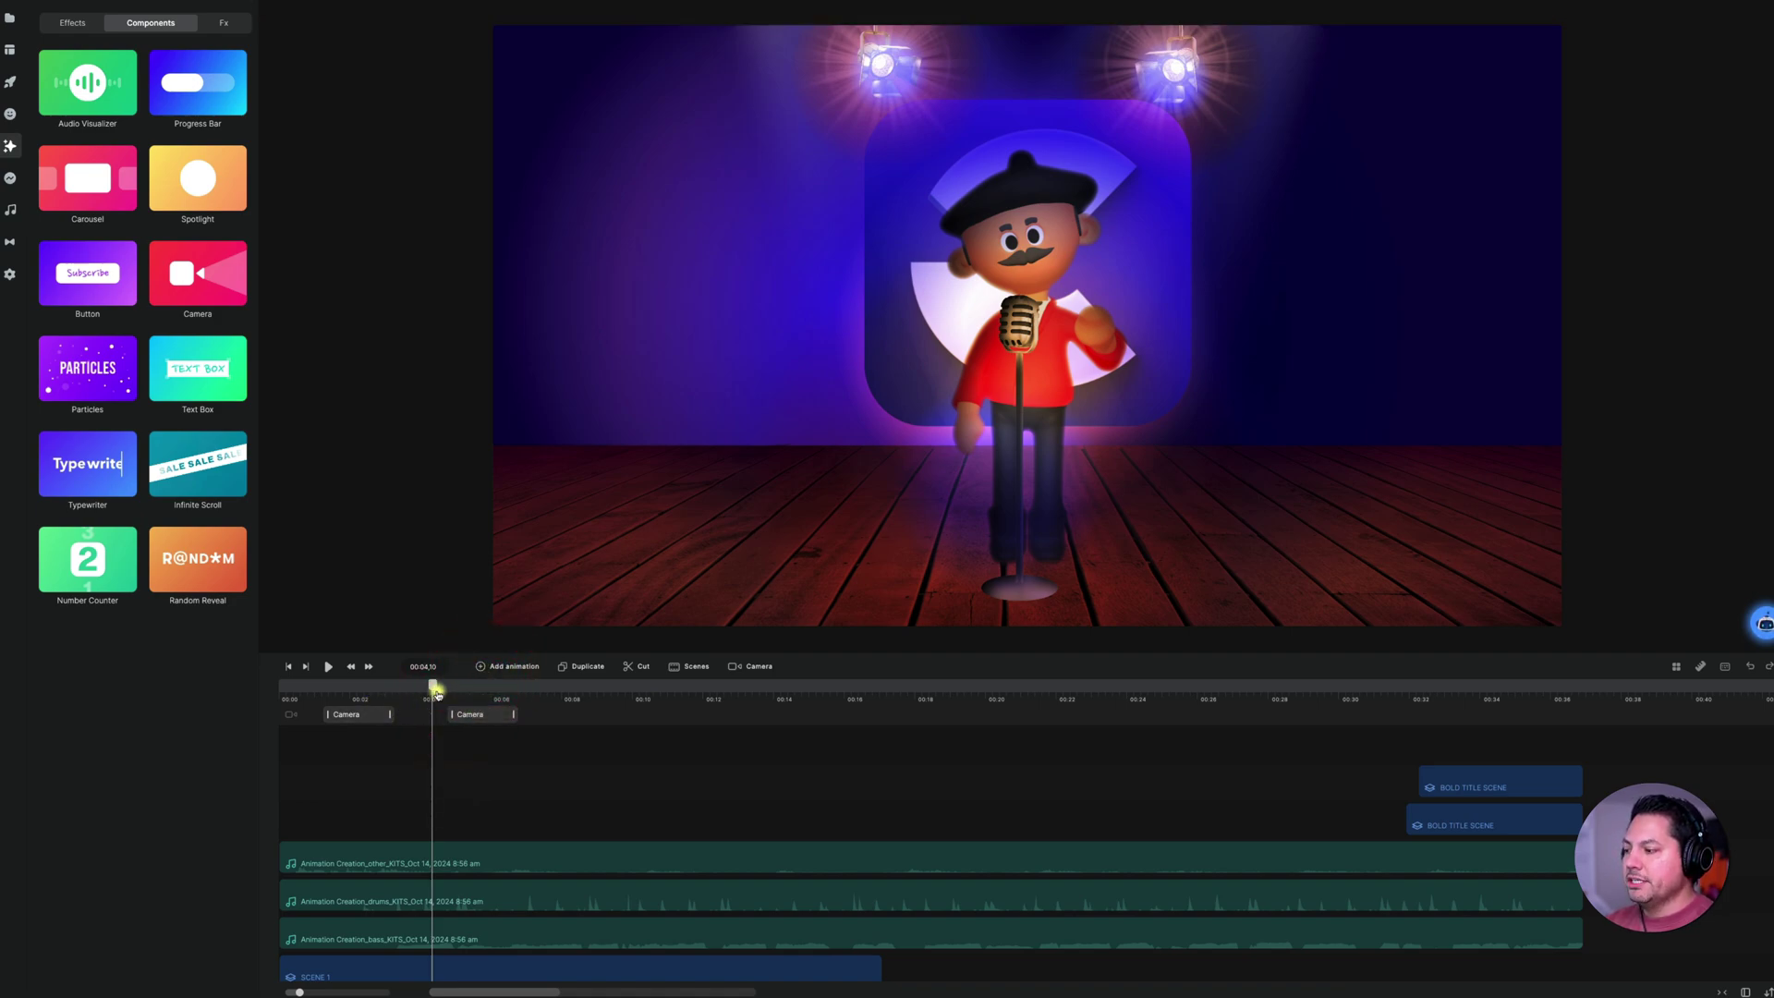
{"action": "left_click", "coordinate": [437, 687]}
{"action": "left_click_drag", "start_coordinate": [437, 688], "coordinate": [530, 685]}
{"action": "left_click", "coordinate": [478, 715]}
{"action": "left_click", "coordinate": [440, 686]}
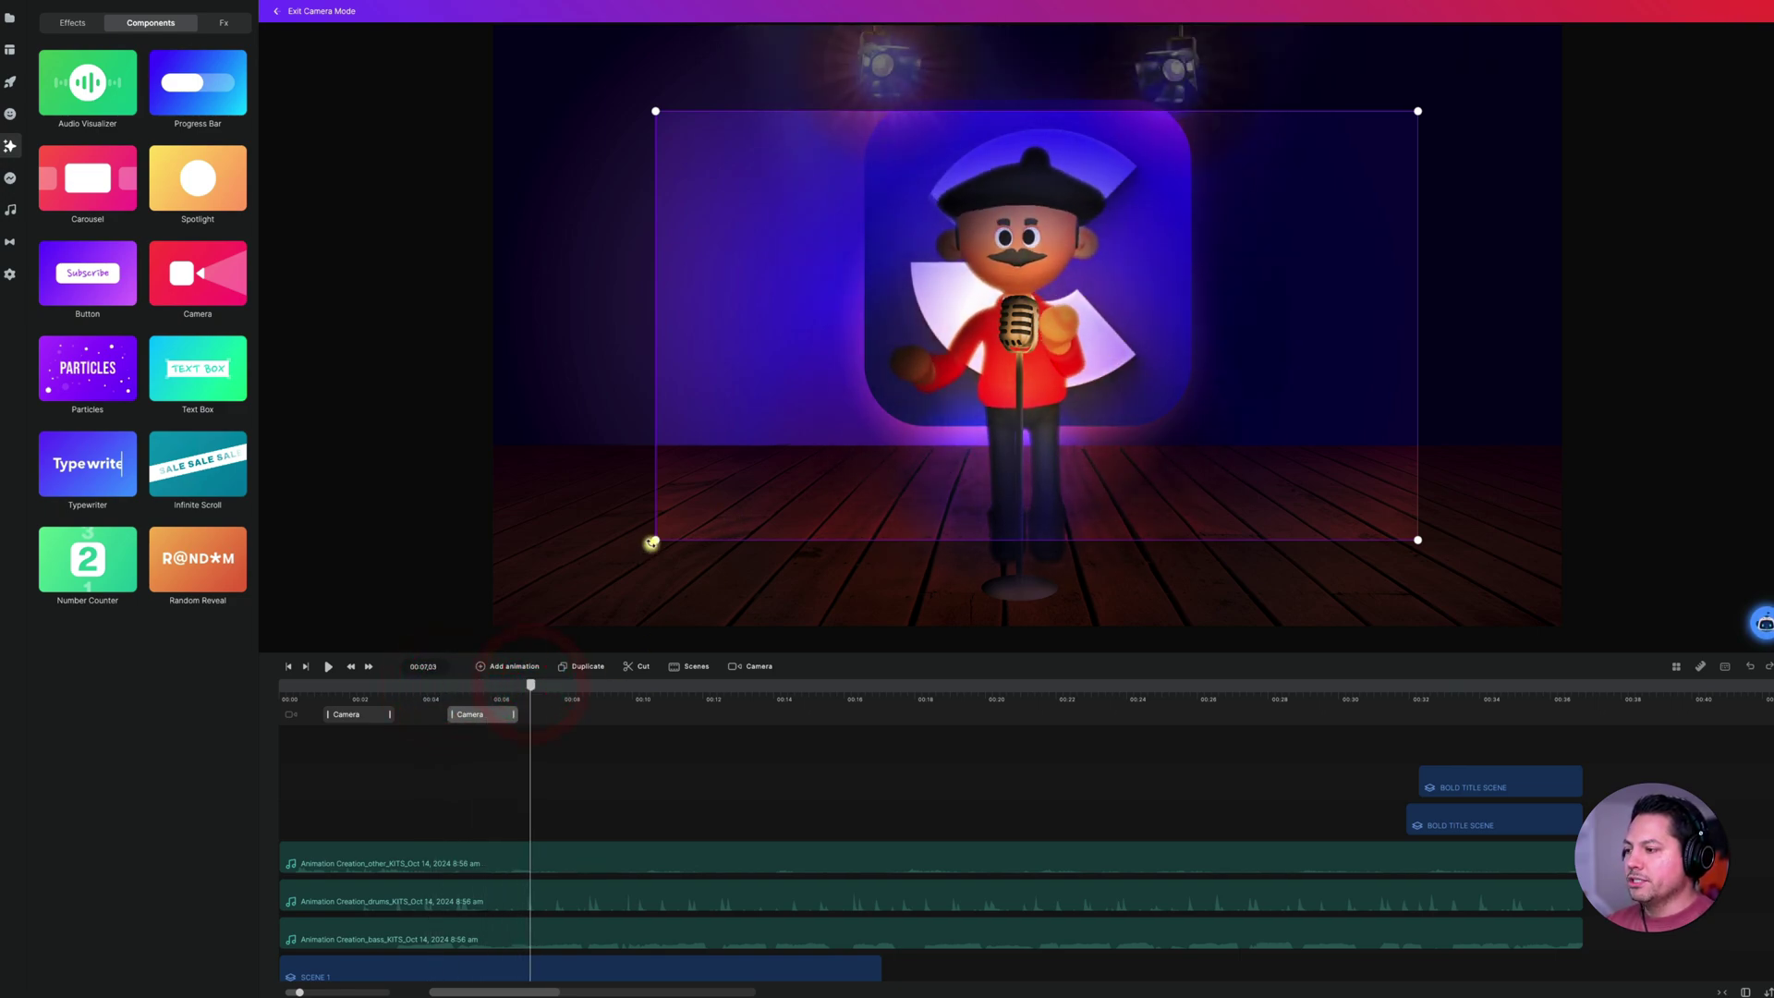
- Shrink the second clip's frame and shift it onto the singer's face and microphone
{"action": "left_click_drag", "start_coordinate": [654, 539], "coordinate": [892, 335]}
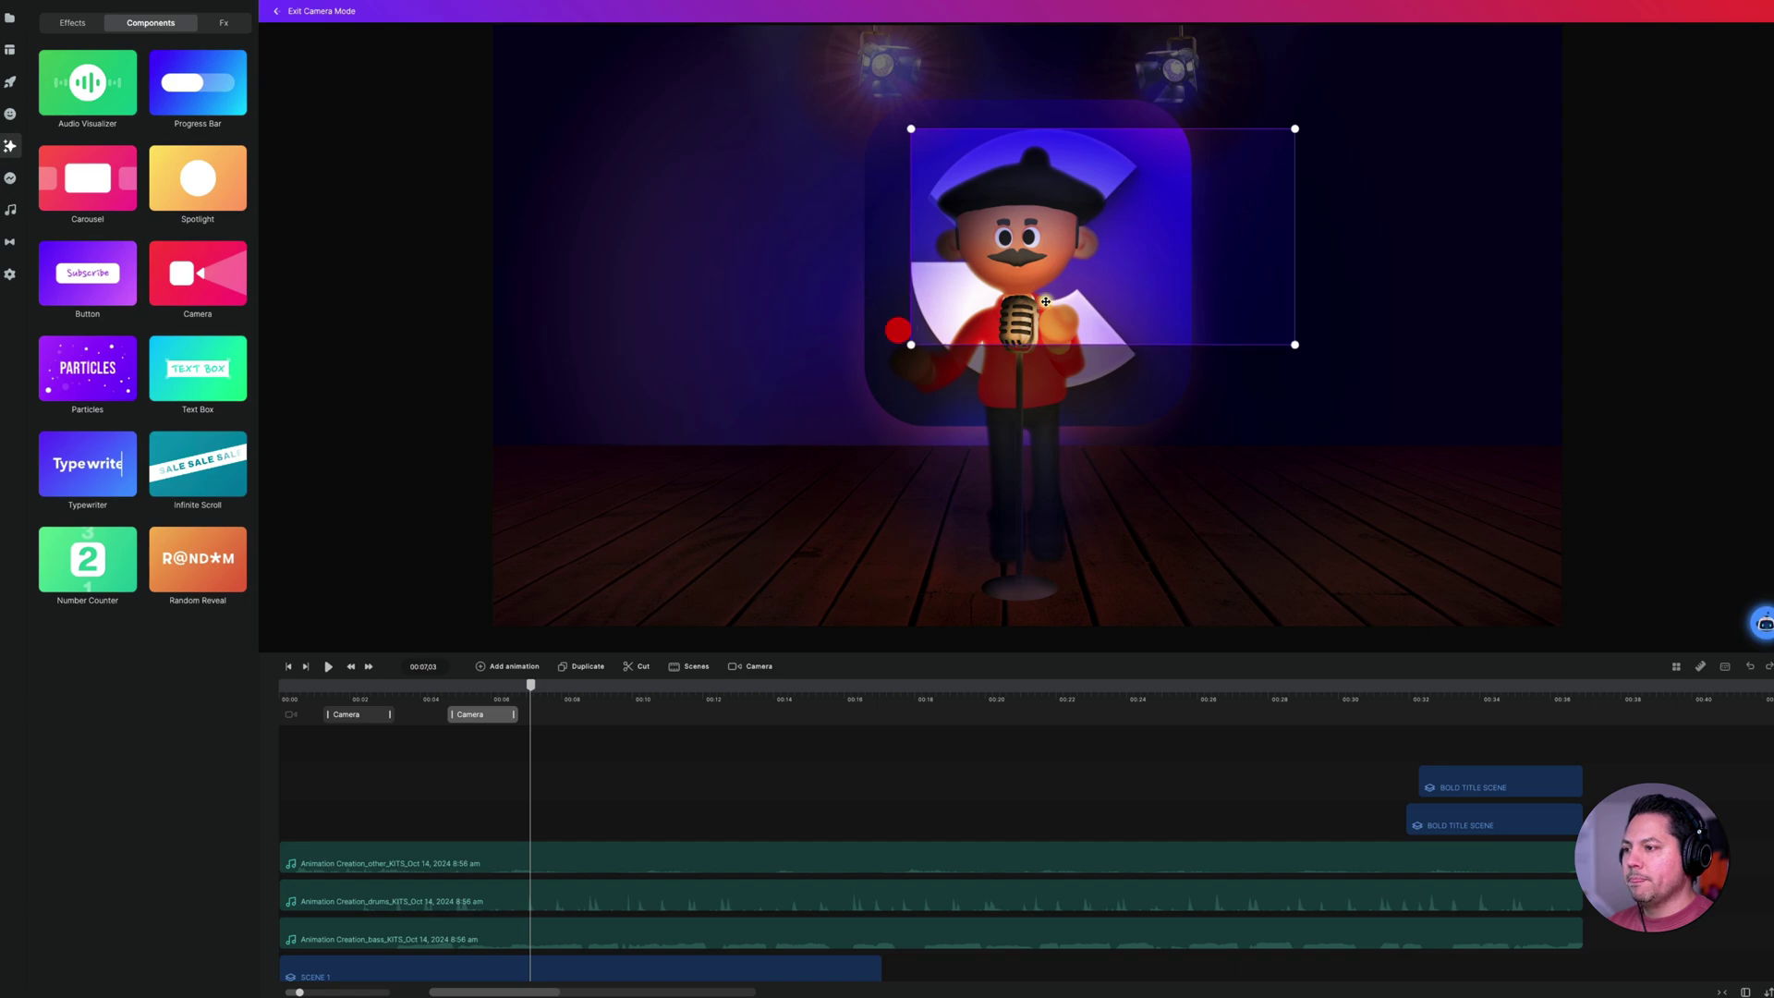
{"action": "left_click_drag", "start_coordinate": [1046, 301], "coordinate": [976, 308]}
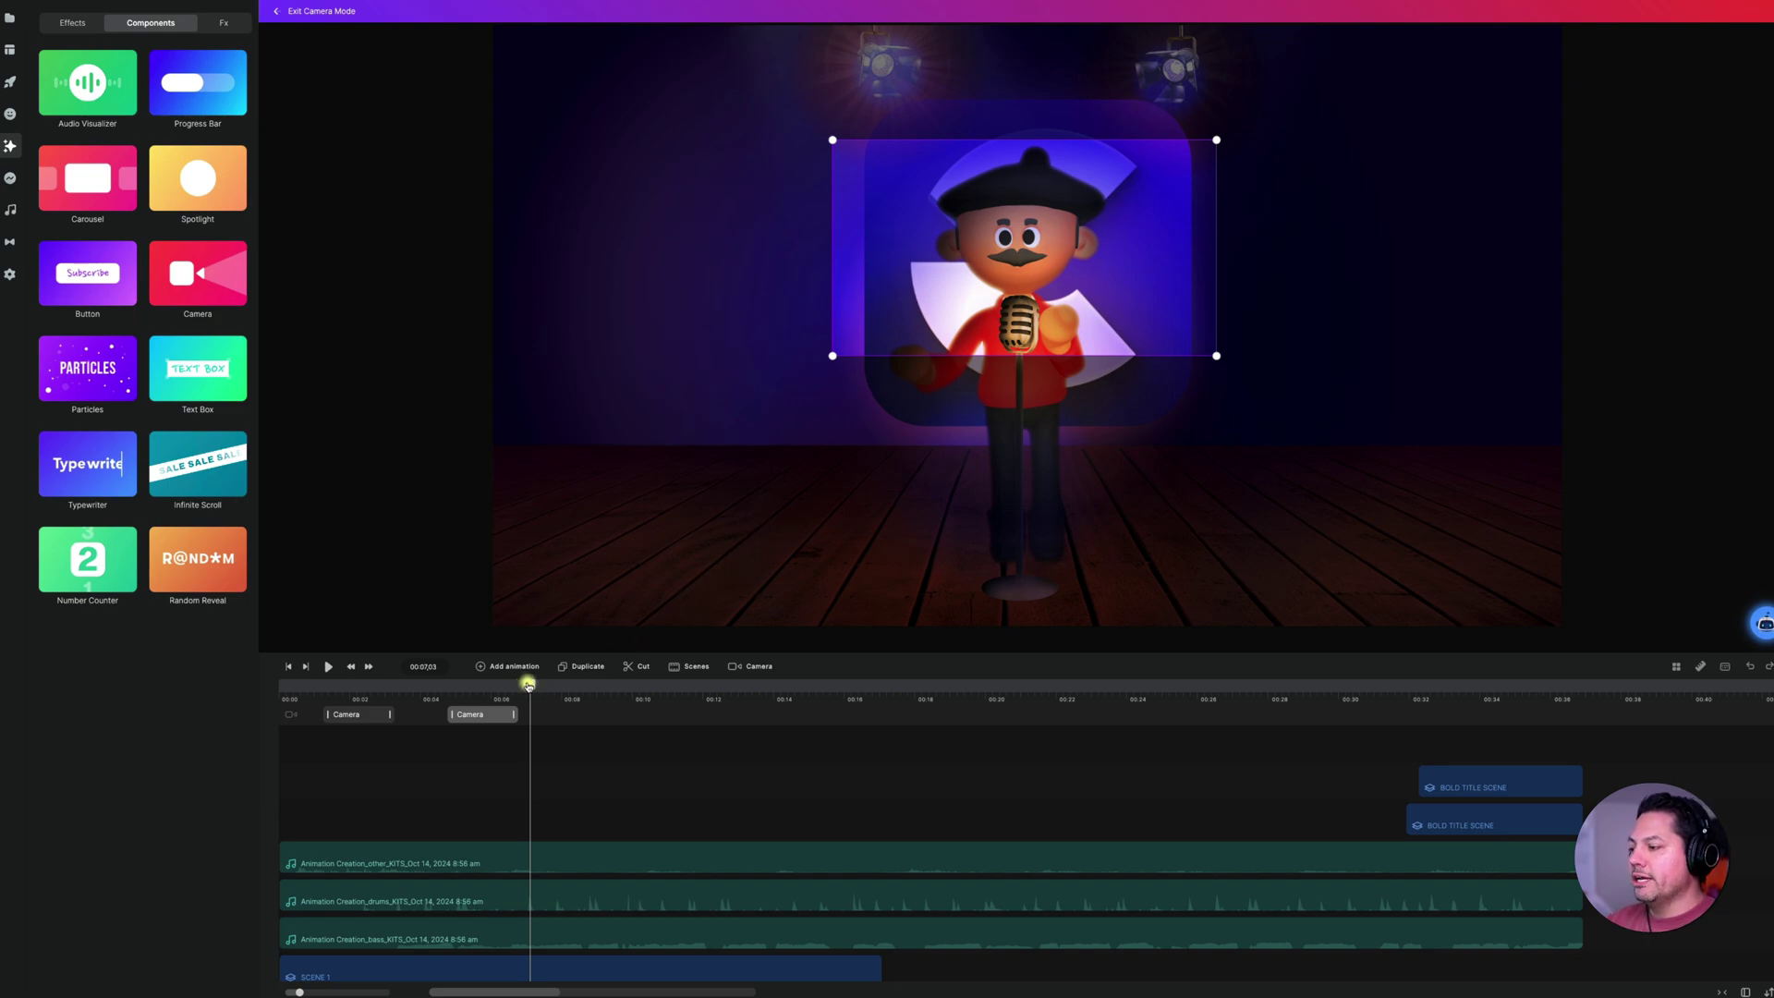
{"action": "left_click_drag", "start_coordinate": [528, 684], "coordinate": [305, 700]}
{"action": "left_click", "coordinate": [357, 716]}
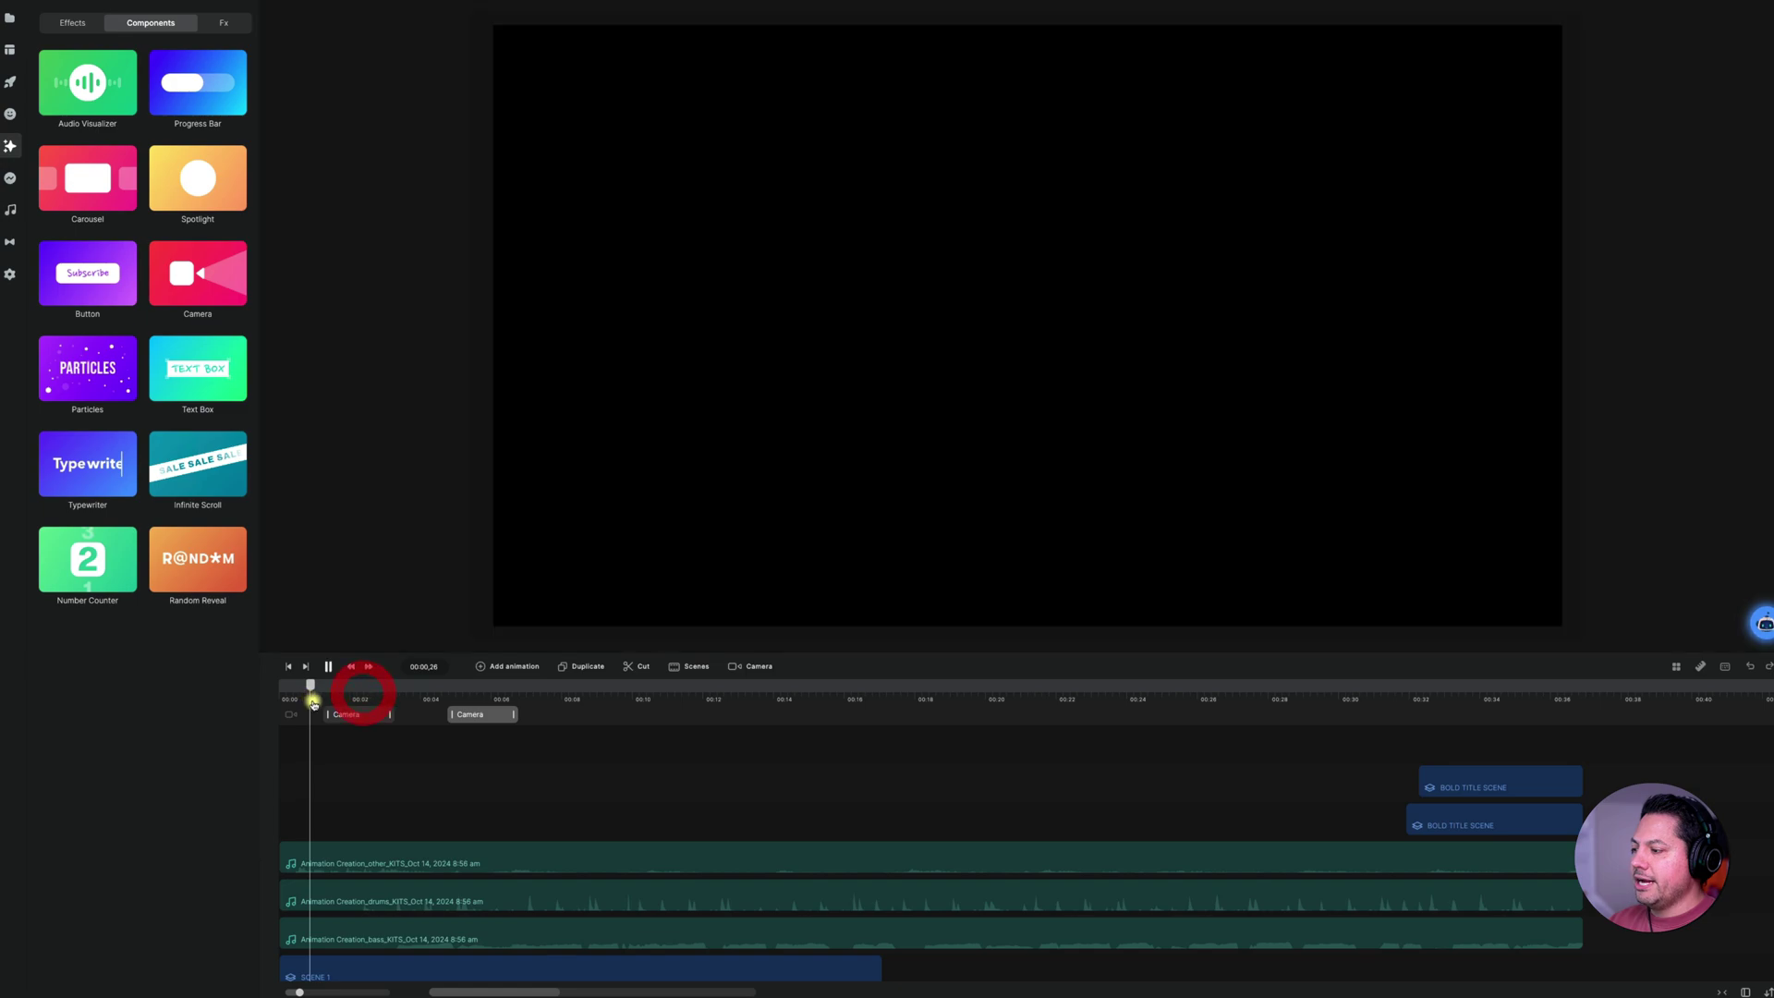
{"action": "key", "text": "space"}
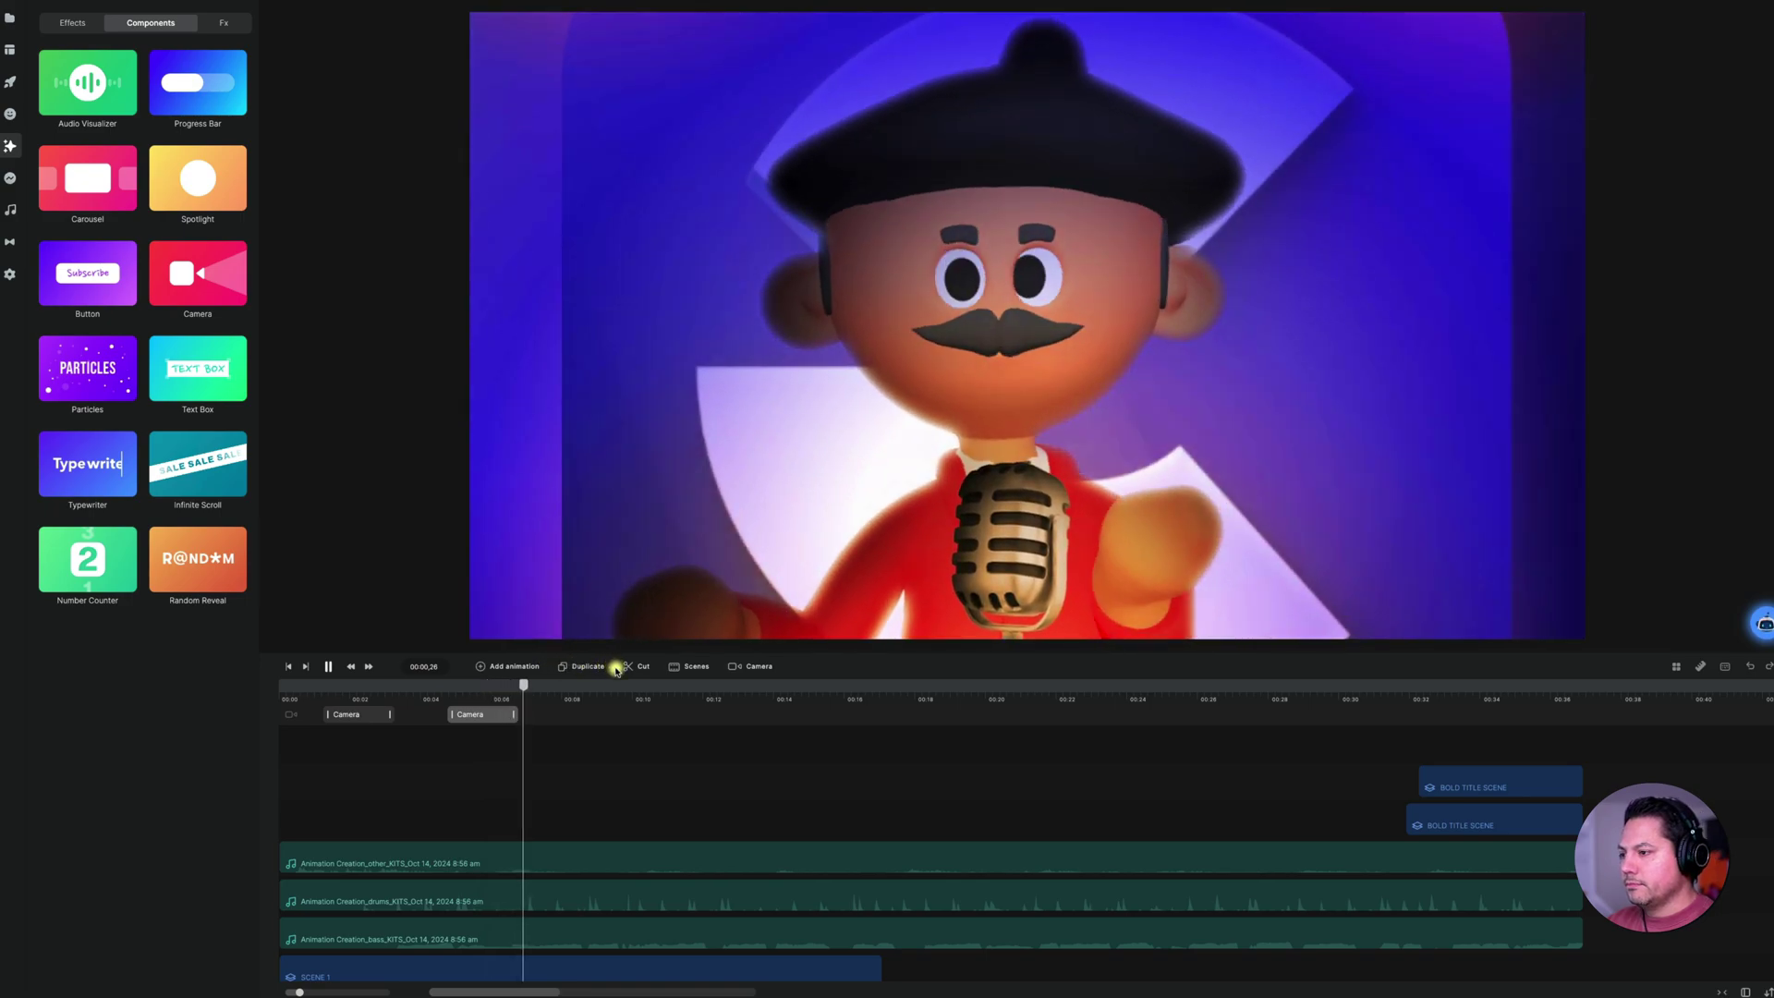
{"action": "left_click", "coordinate": [592, 720]}
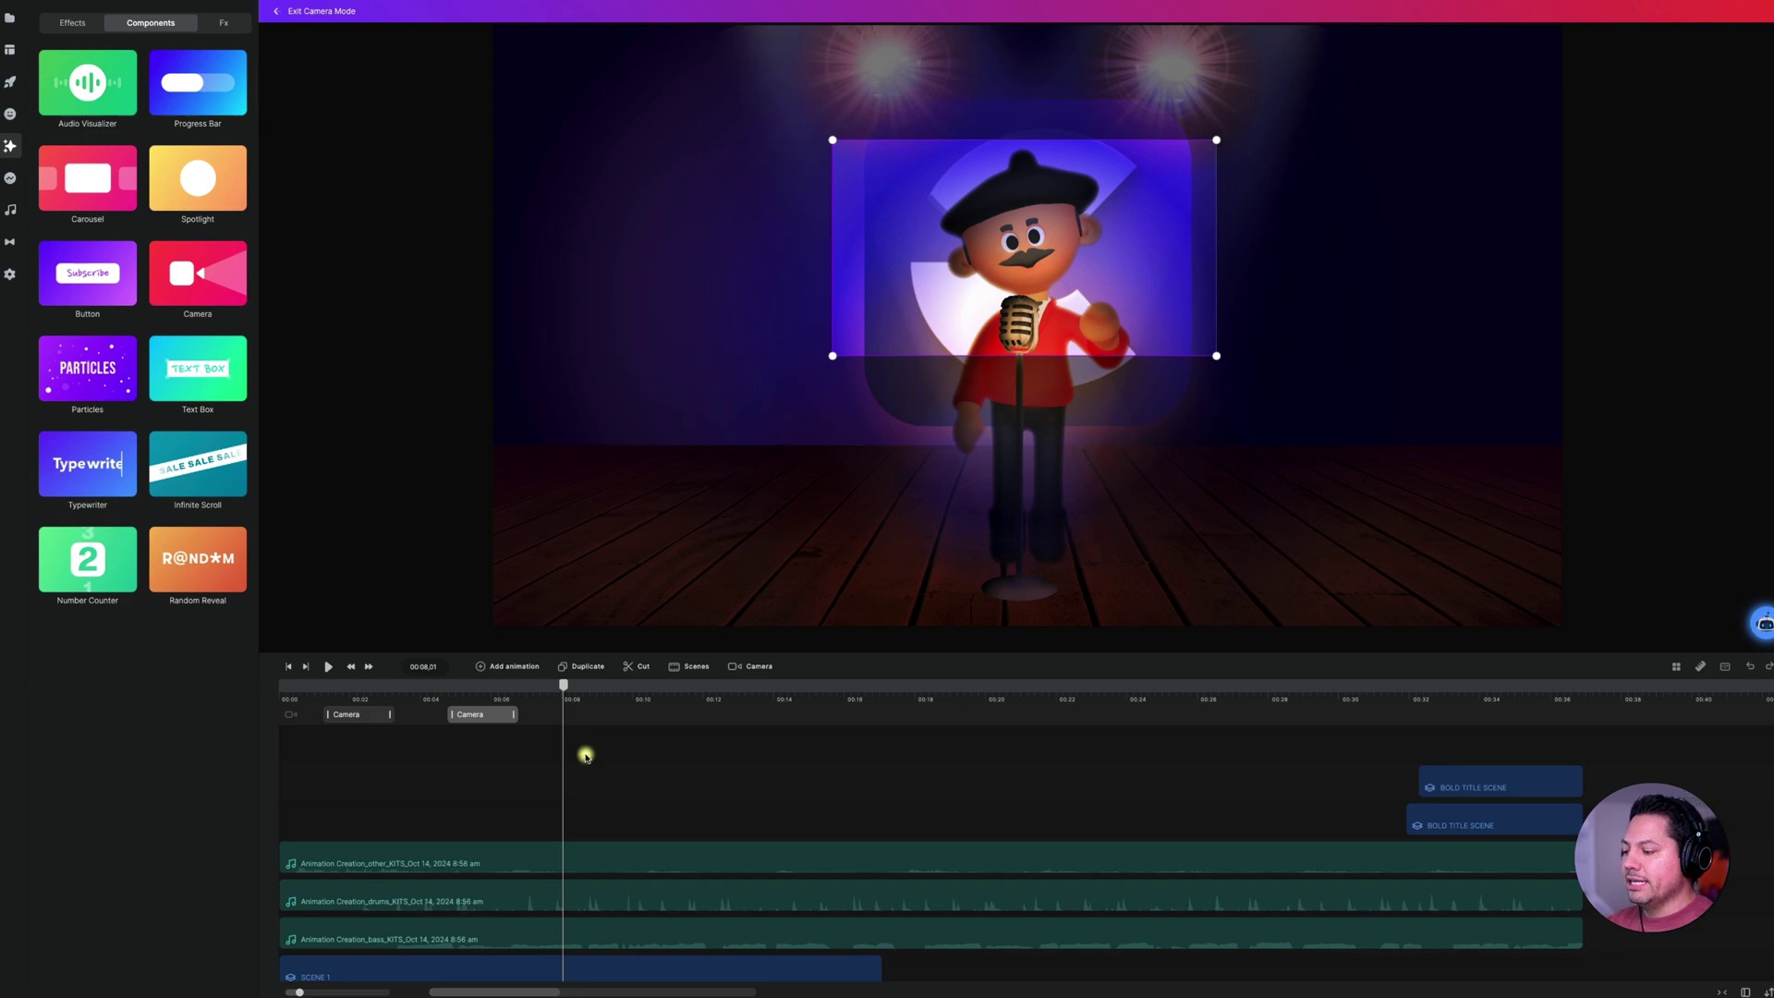
- Add a third Camera clip near 00:07,25 and select it at 00:10,13
{"action": "mouse_move", "coordinate": [564, 686]}
{"action": "left_mouse_down"}
{"action": "mouse_move", "coordinate": [535, 687]}
{"action": "mouse_move", "coordinate": [554, 687]}
{"action": "left_mouse_up"}
{"action": "right_click", "coordinate": [558, 707]}
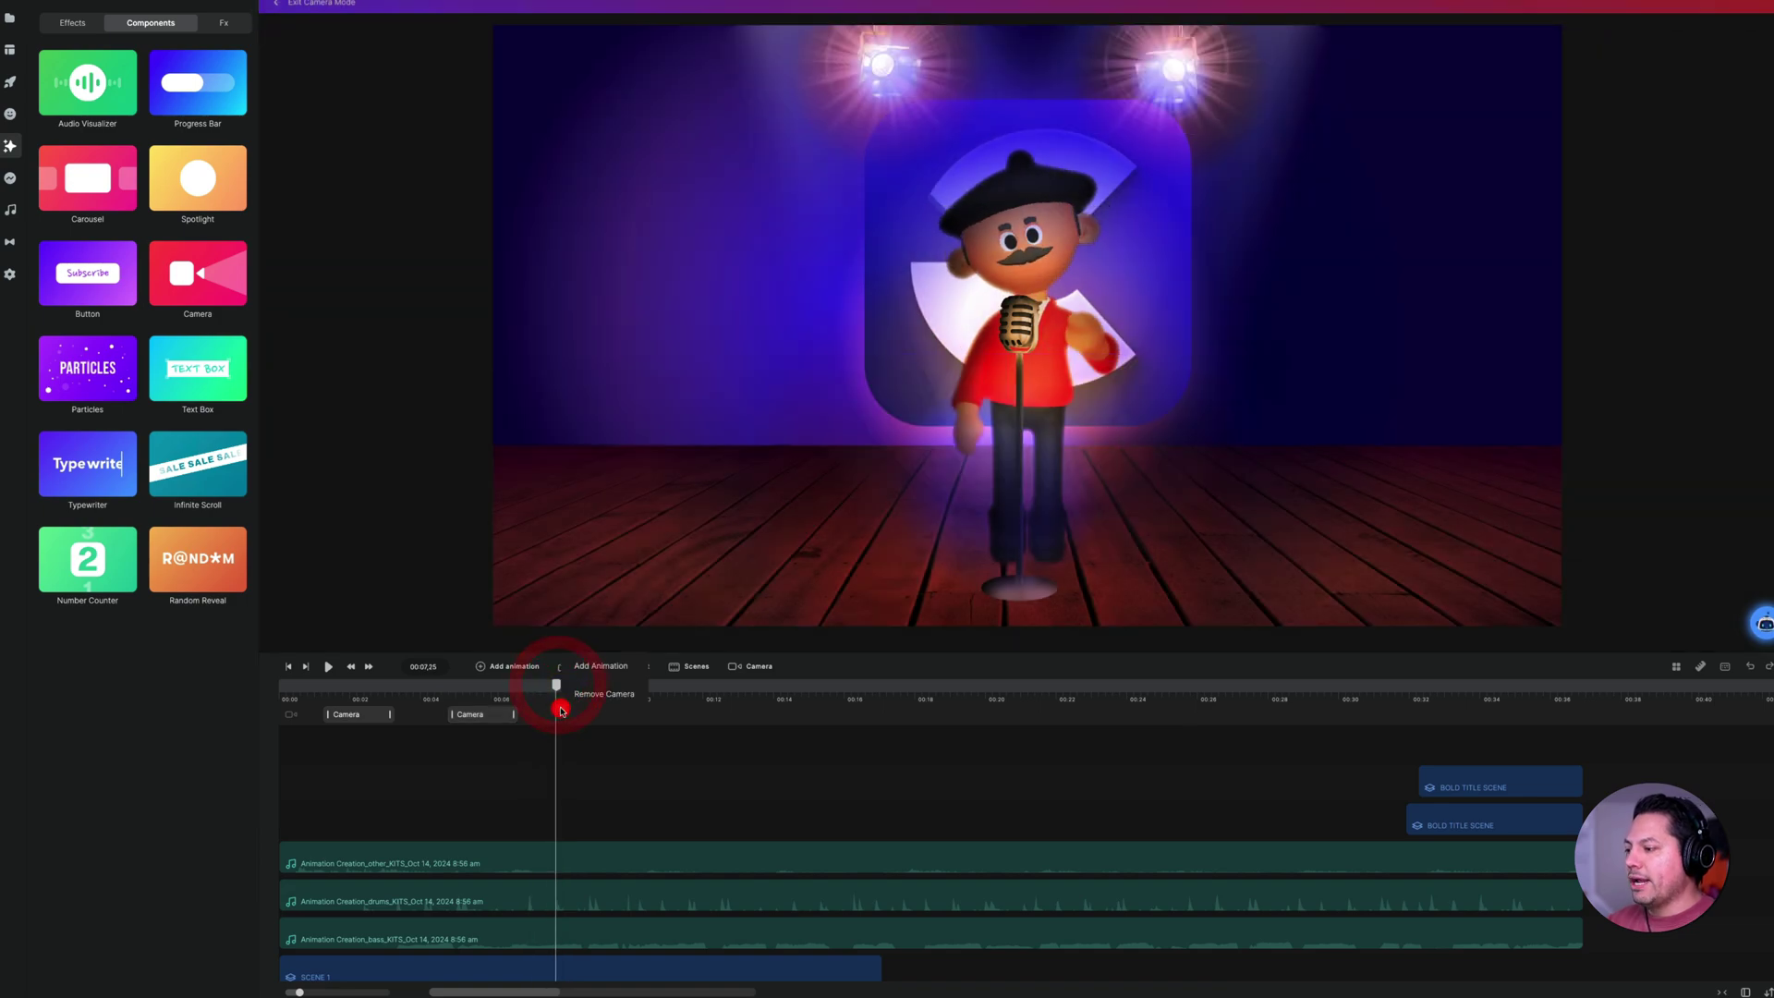
{"action": "left_click", "coordinate": [584, 667]}
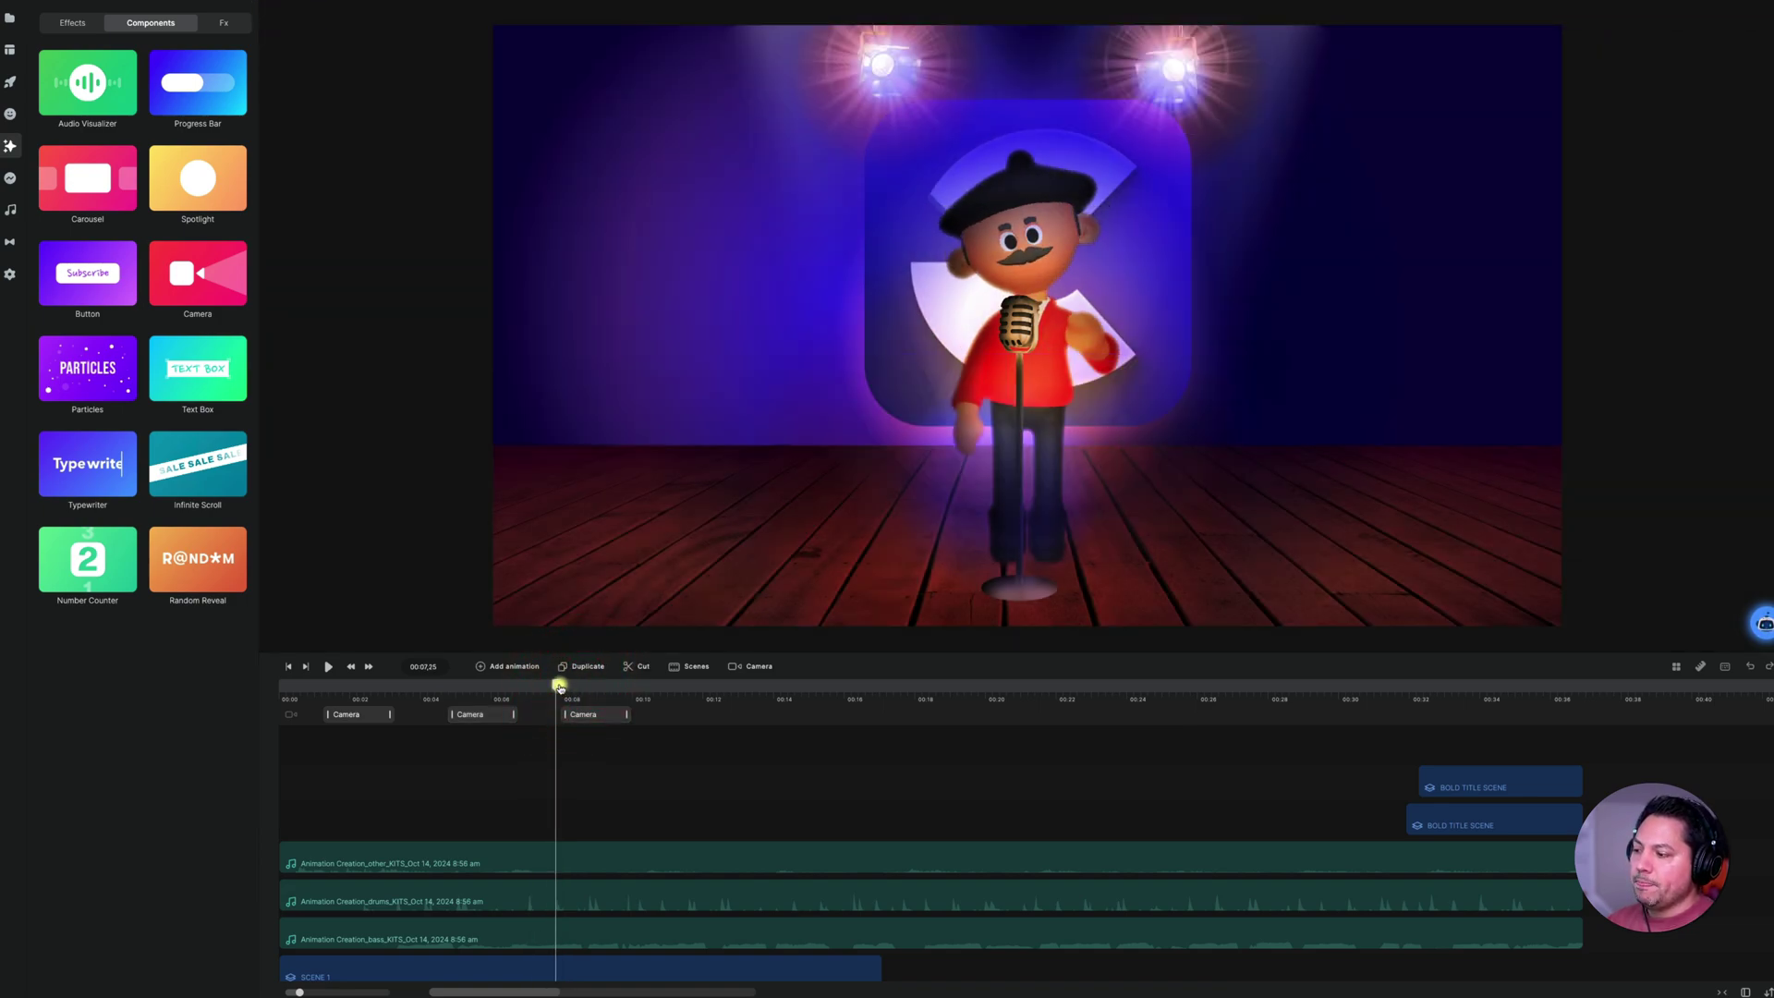
{"action": "left_click_drag", "start_coordinate": [557, 685], "coordinate": [550, 686]}
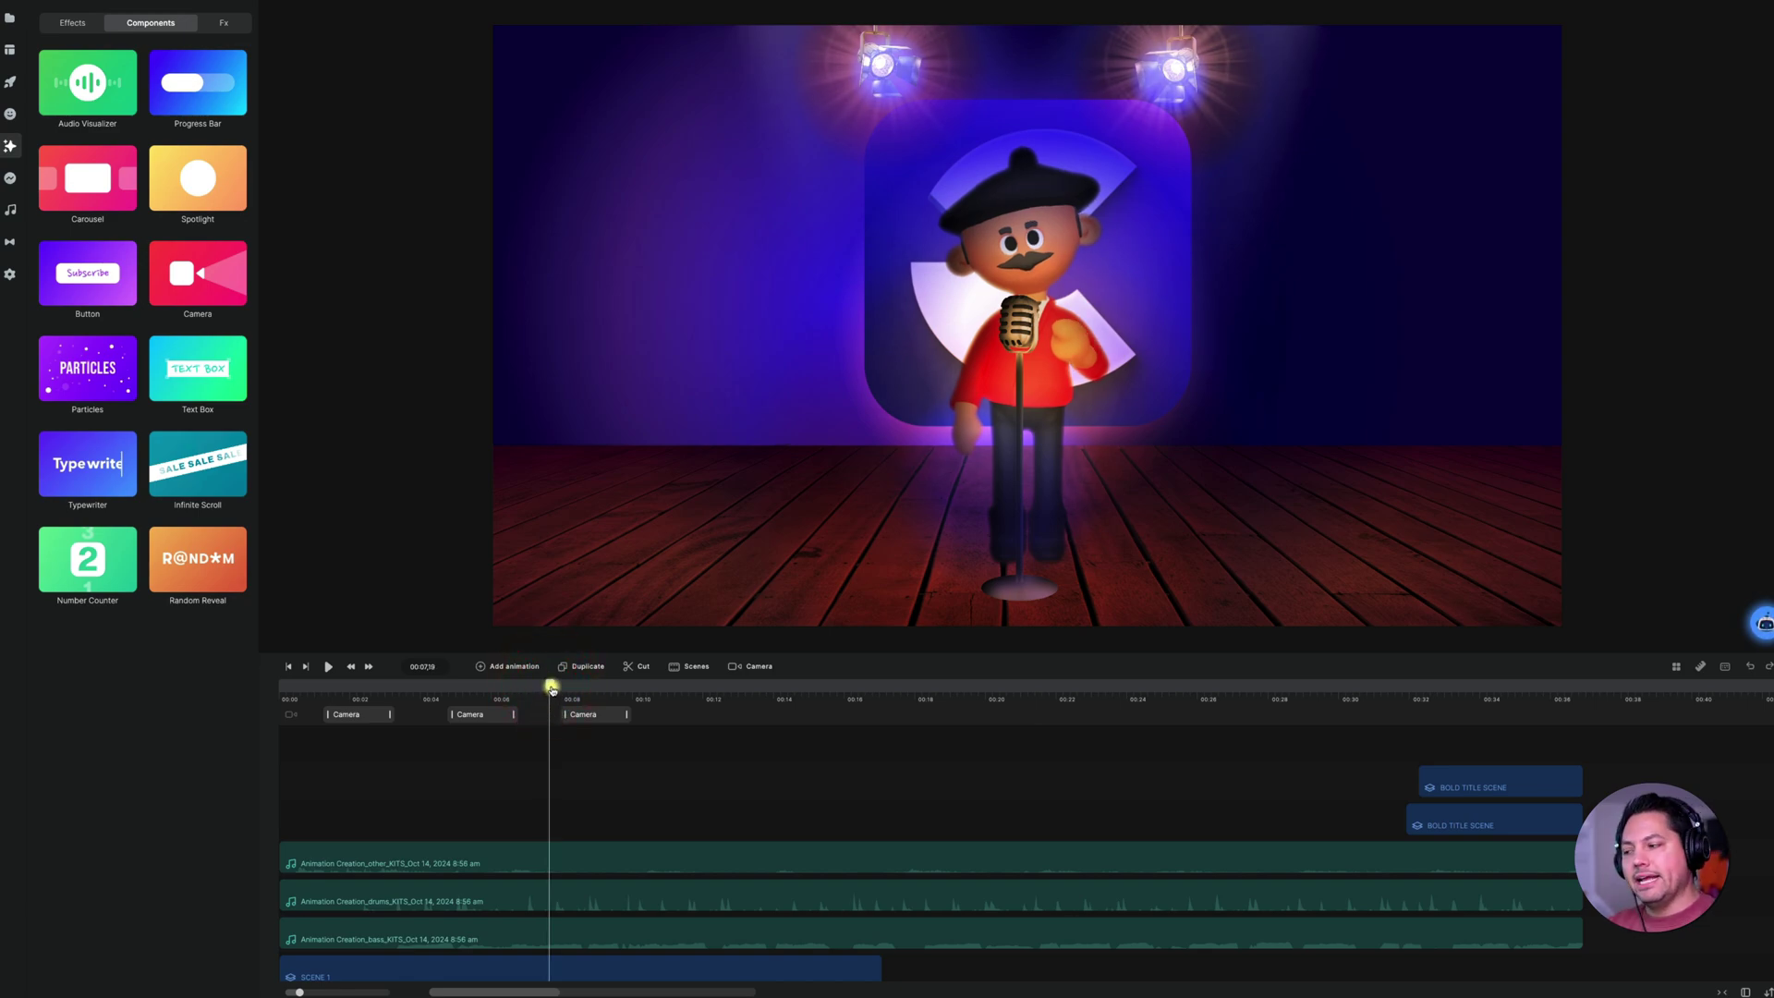
{"action": "left_click", "coordinate": [646, 685]}
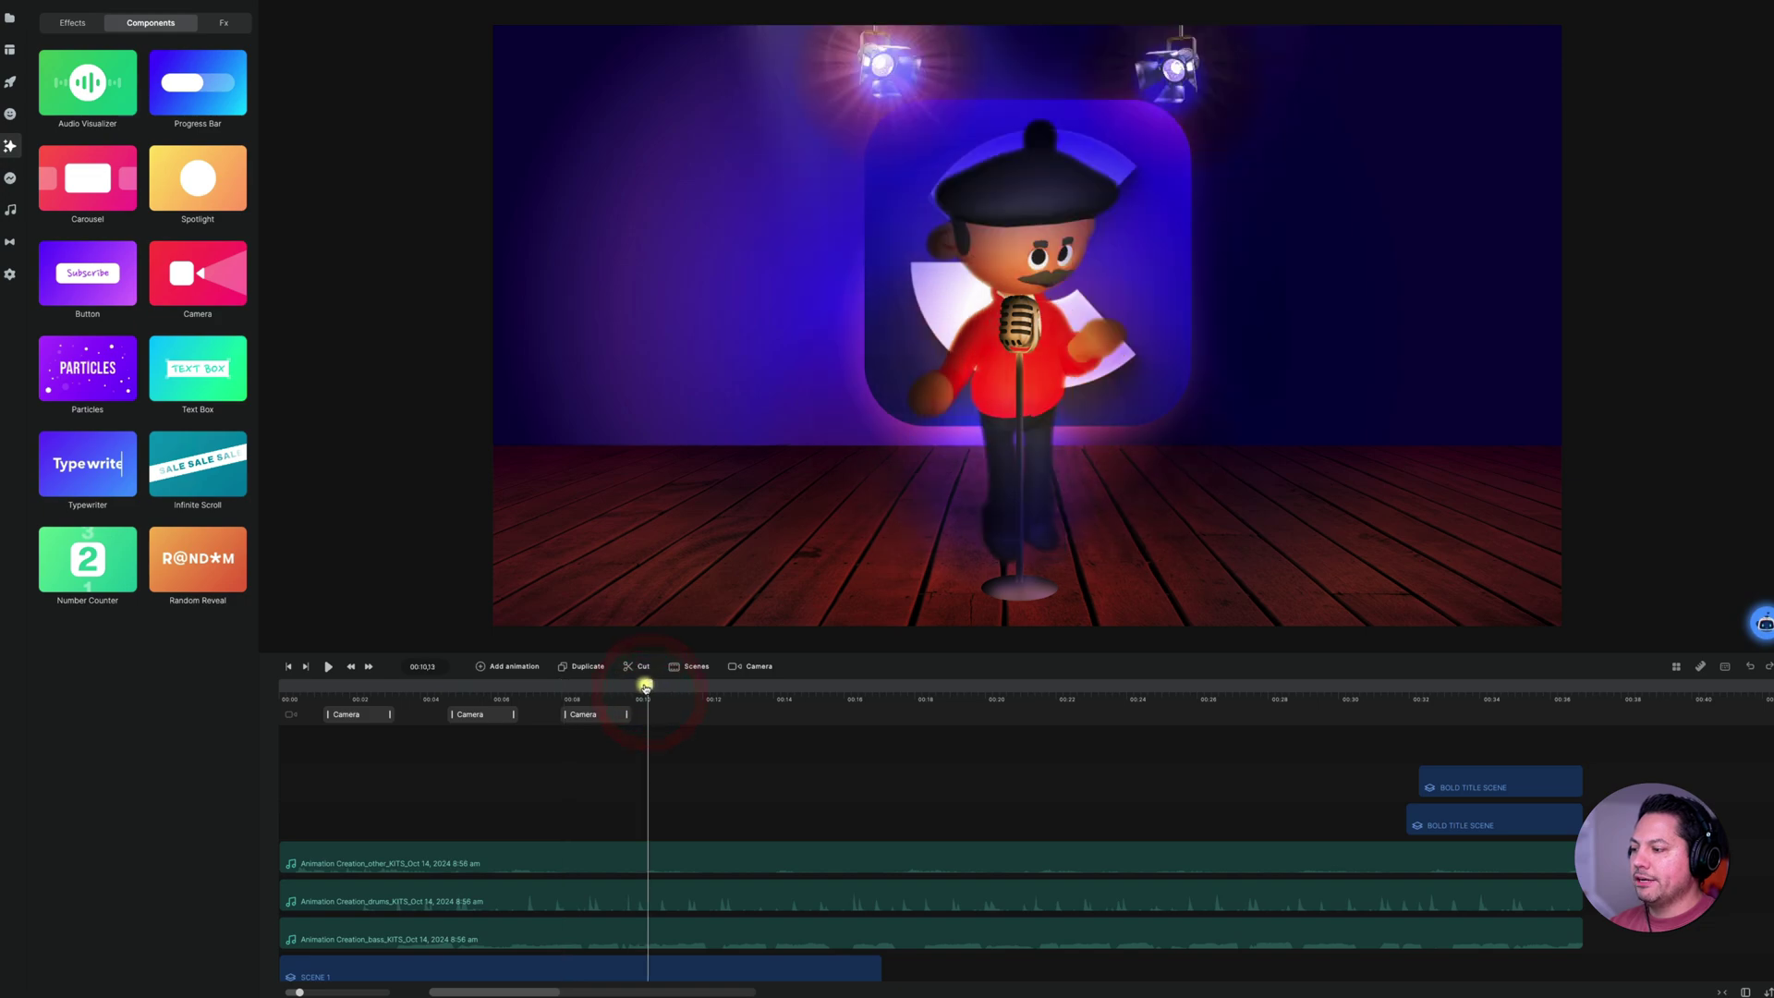
{"action": "left_click", "coordinate": [594, 715]}
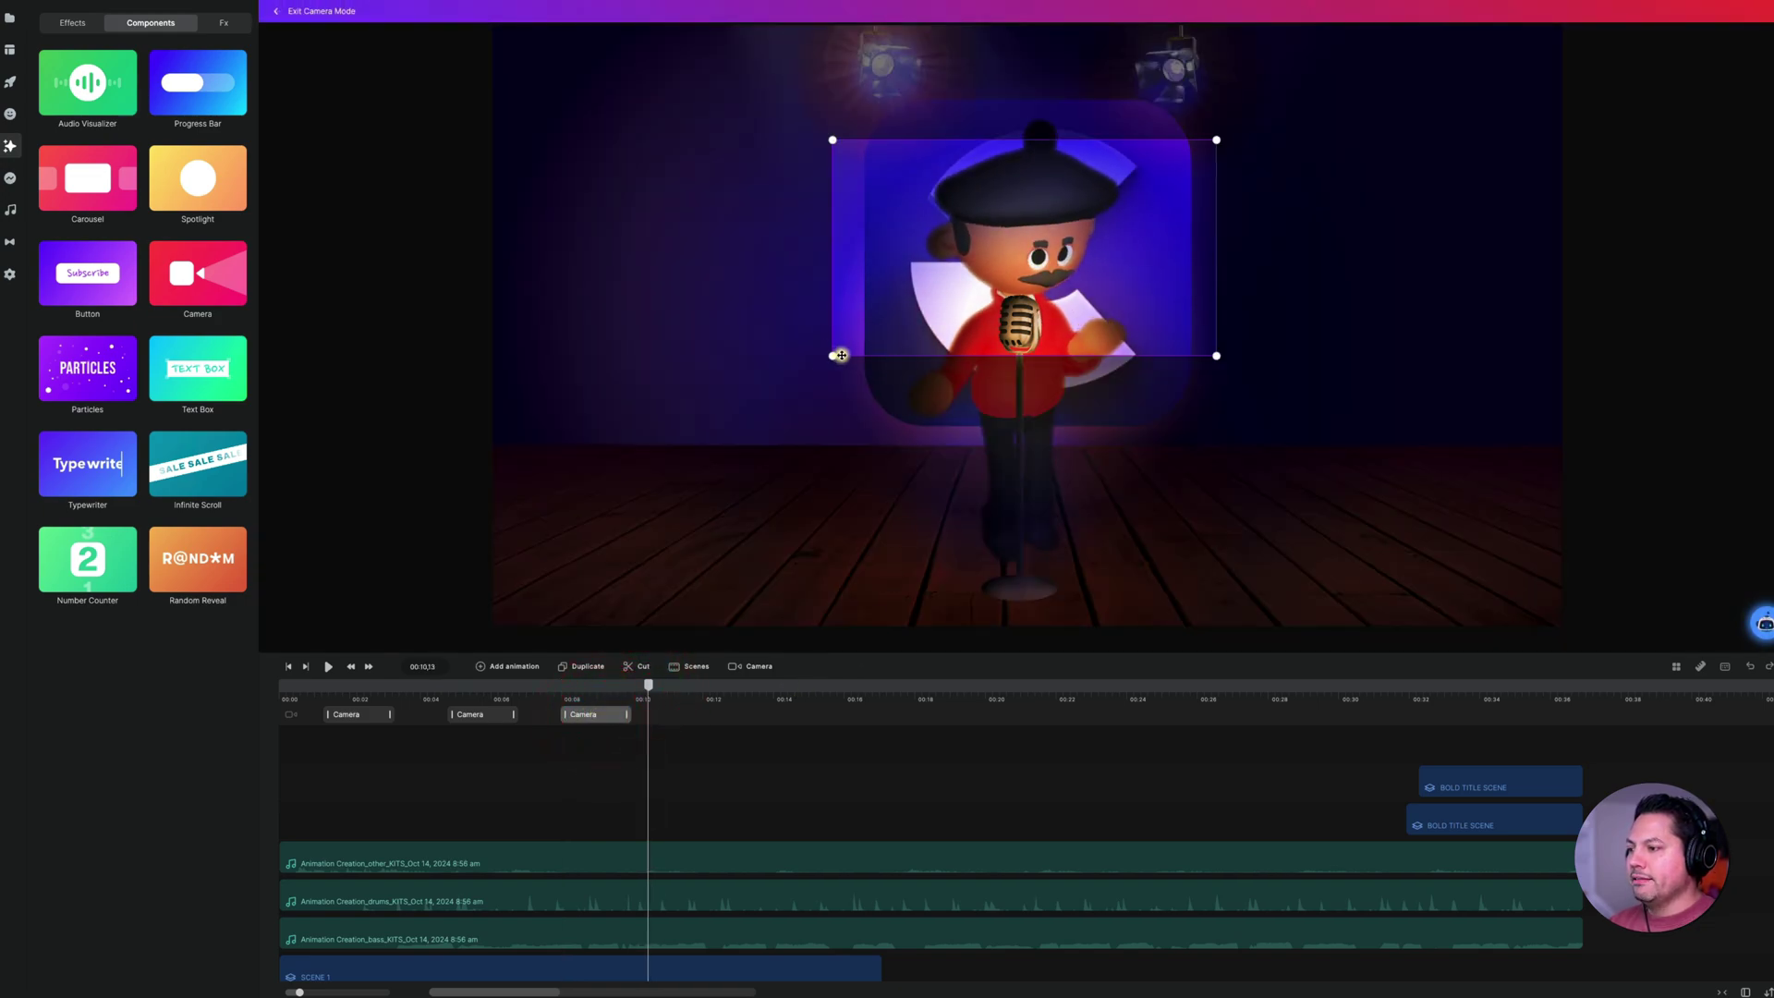
- Enlarge the third clip's frame from its corners and reposition it to show nearly the whole stage
{"action": "left_click_drag", "start_coordinate": [833, 357], "coordinate": [561, 507]}
{"action": "left_click", "coordinate": [487, 559]}
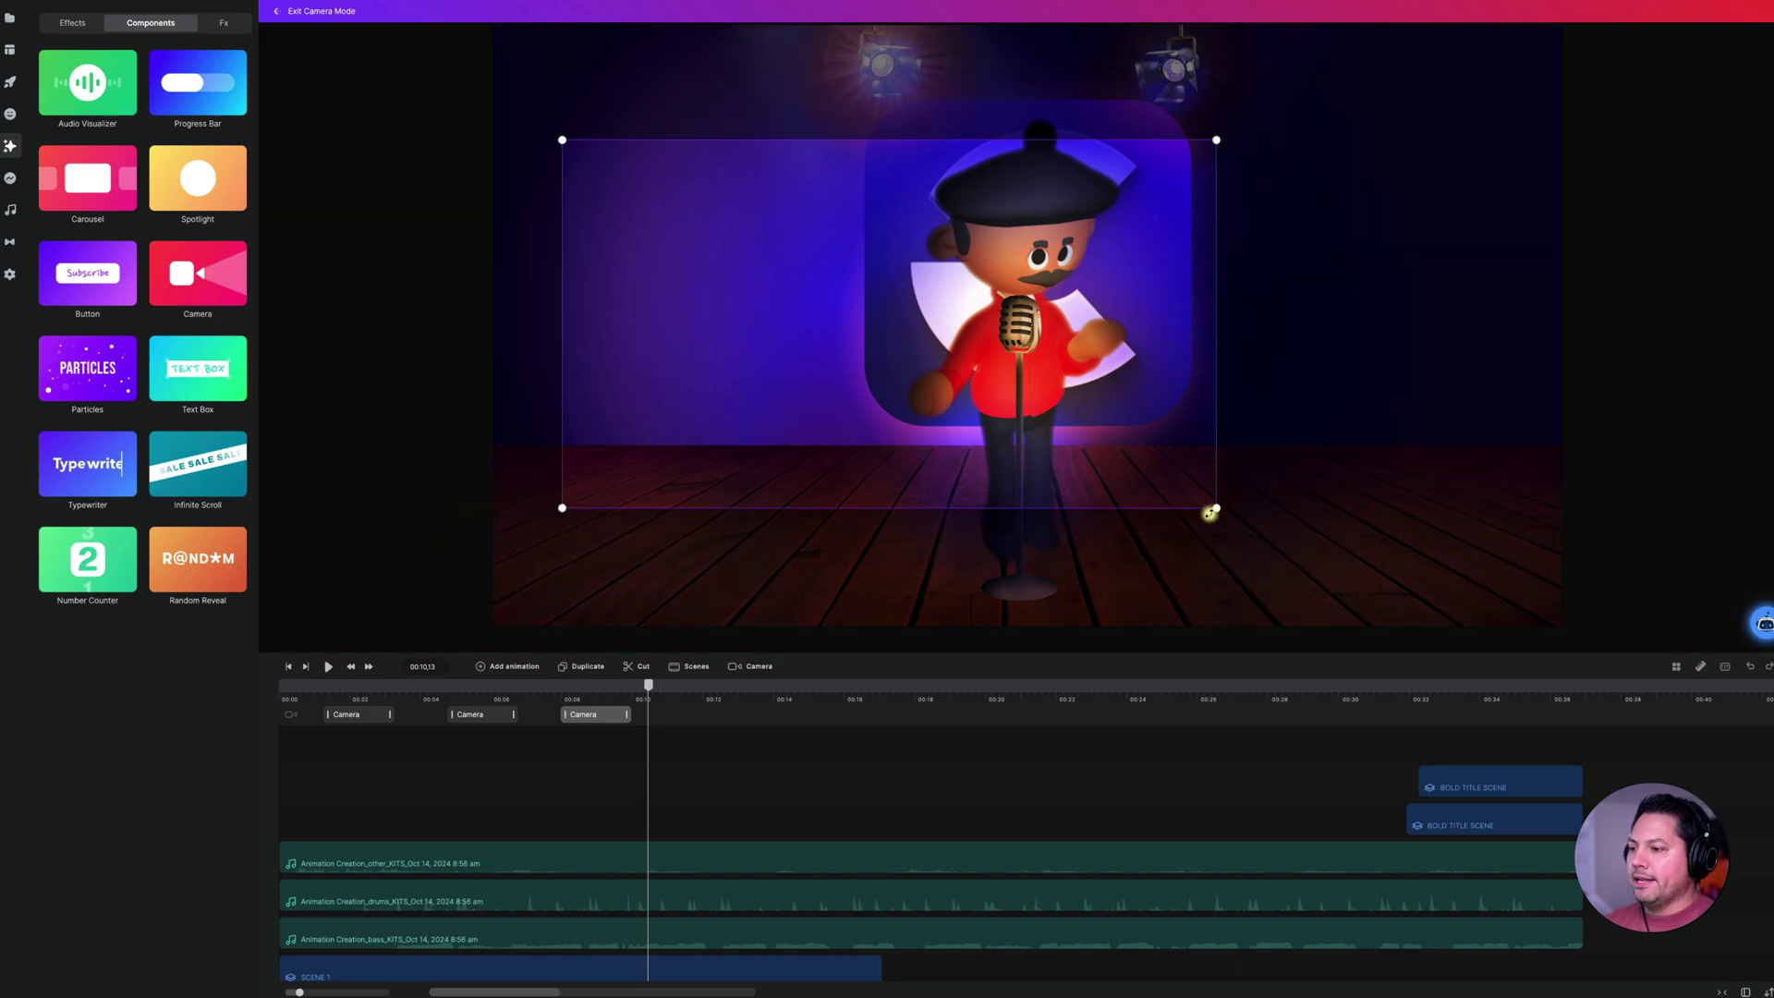
{"action": "left_click_drag", "start_coordinate": [1229, 509], "coordinate": [1458, 555]}
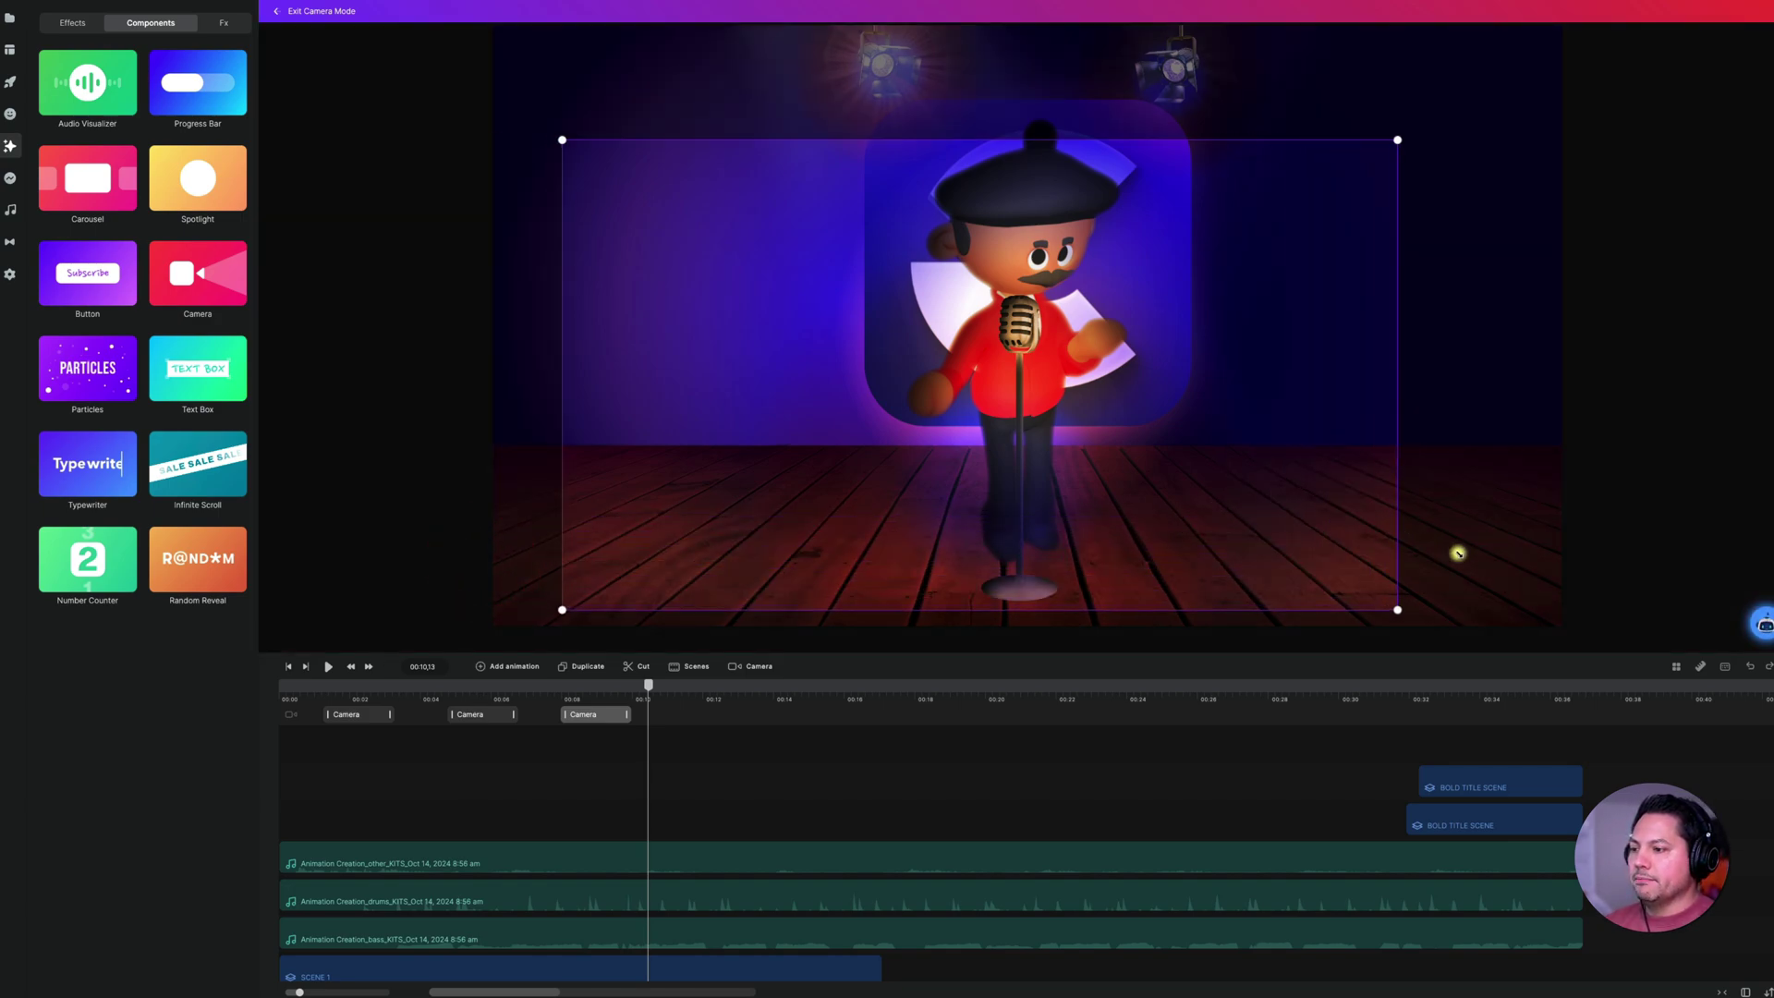
{"action": "left_click", "coordinate": [1371, 491]}
{"action": "left_click_drag", "start_coordinate": [1477, 74], "coordinate": [1501, 24]}
{"action": "left_click_drag", "start_coordinate": [1395, 186], "coordinate": [1359, 198]}
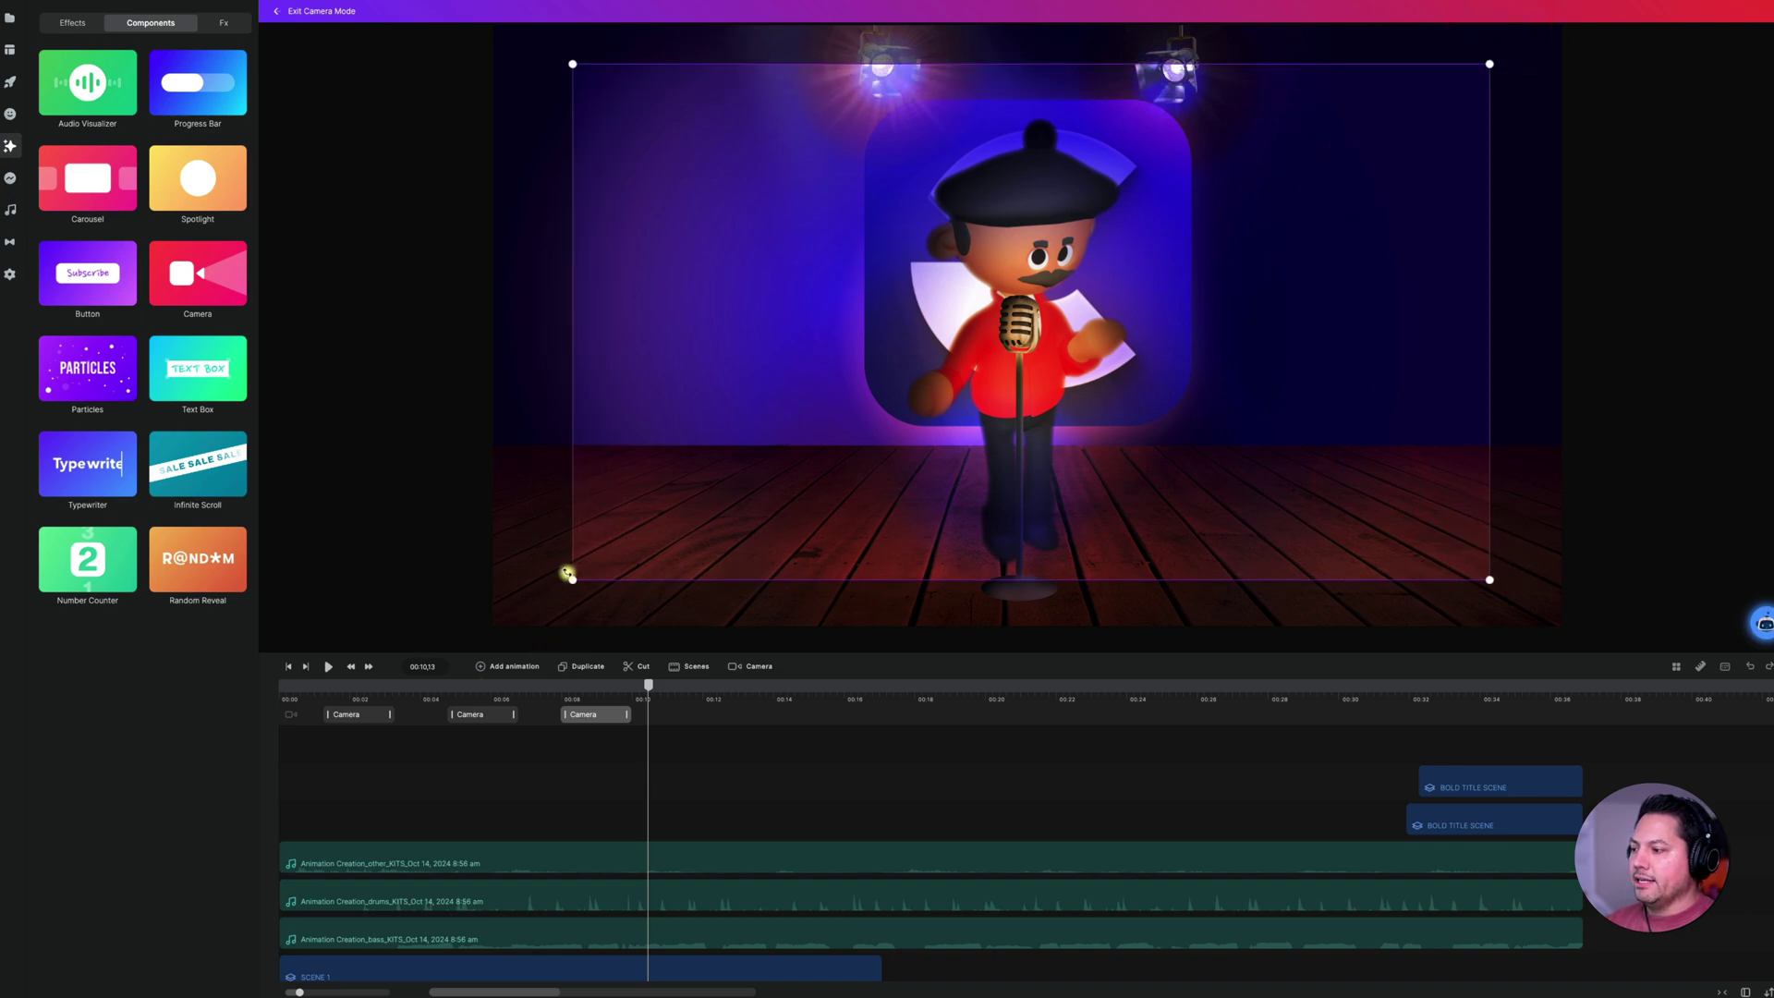
{"action": "left_click_drag", "start_coordinate": [572, 578], "coordinate": [519, 634]}
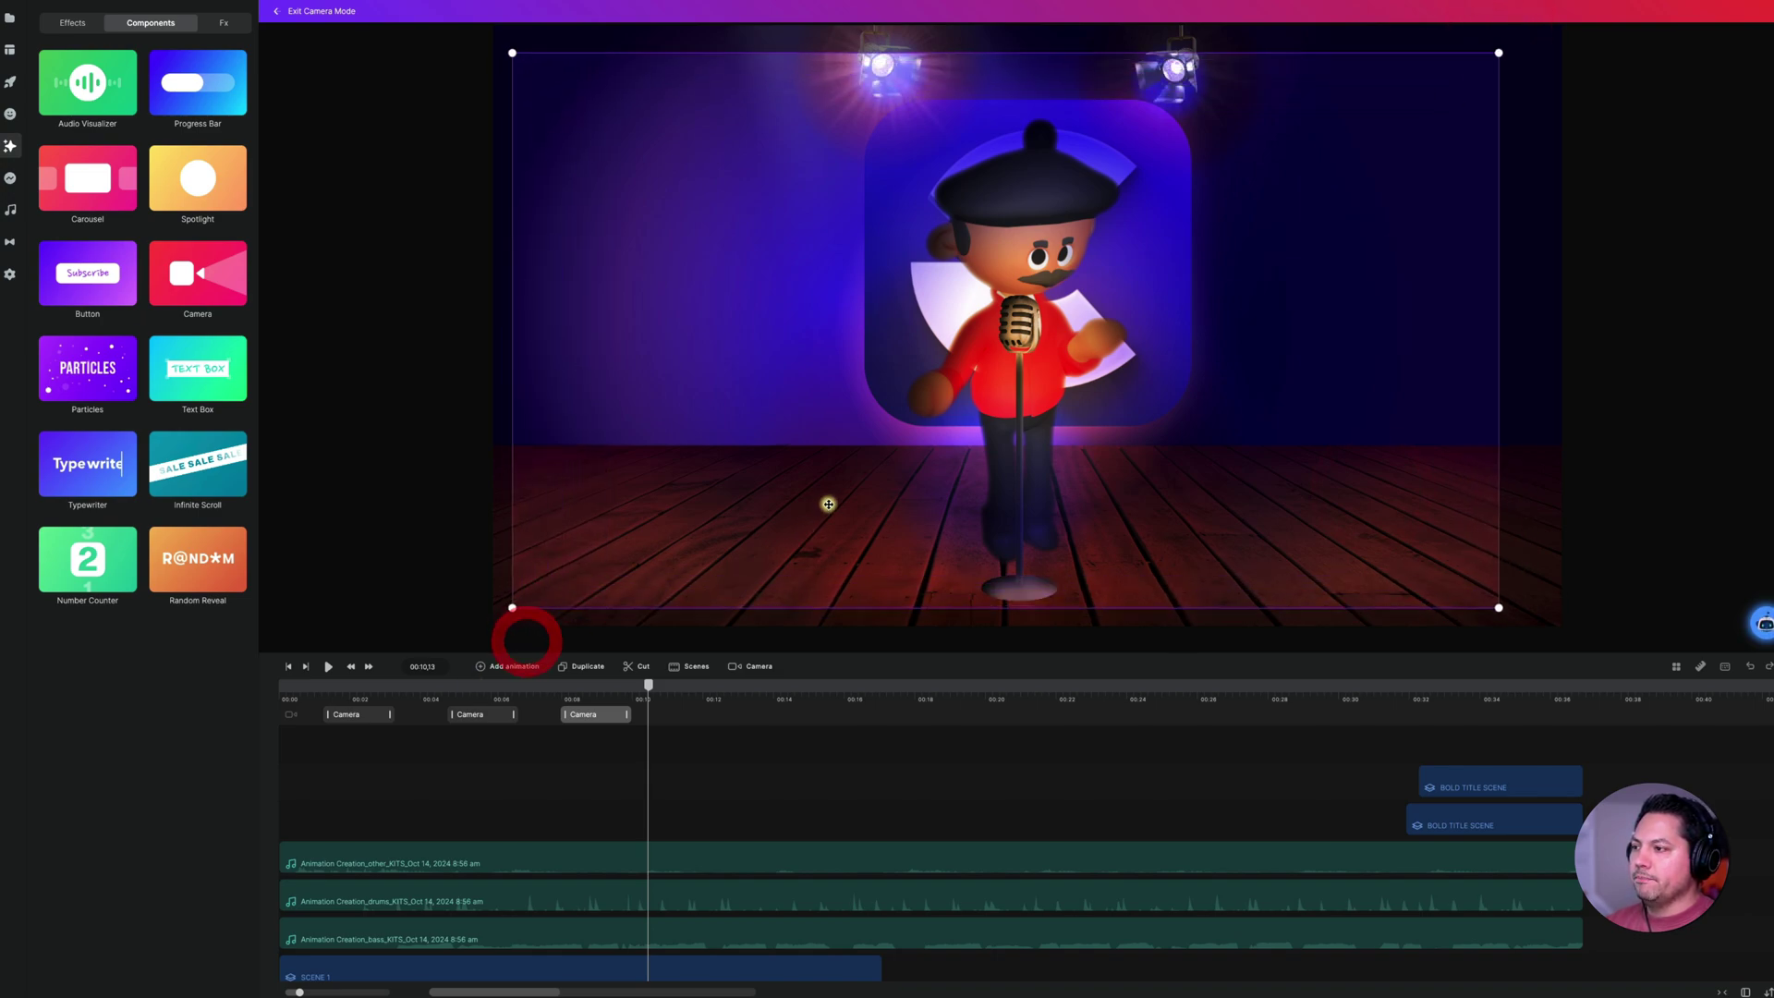
{"action": "left_click_drag", "start_coordinate": [838, 493], "coordinate": [846, 499]}
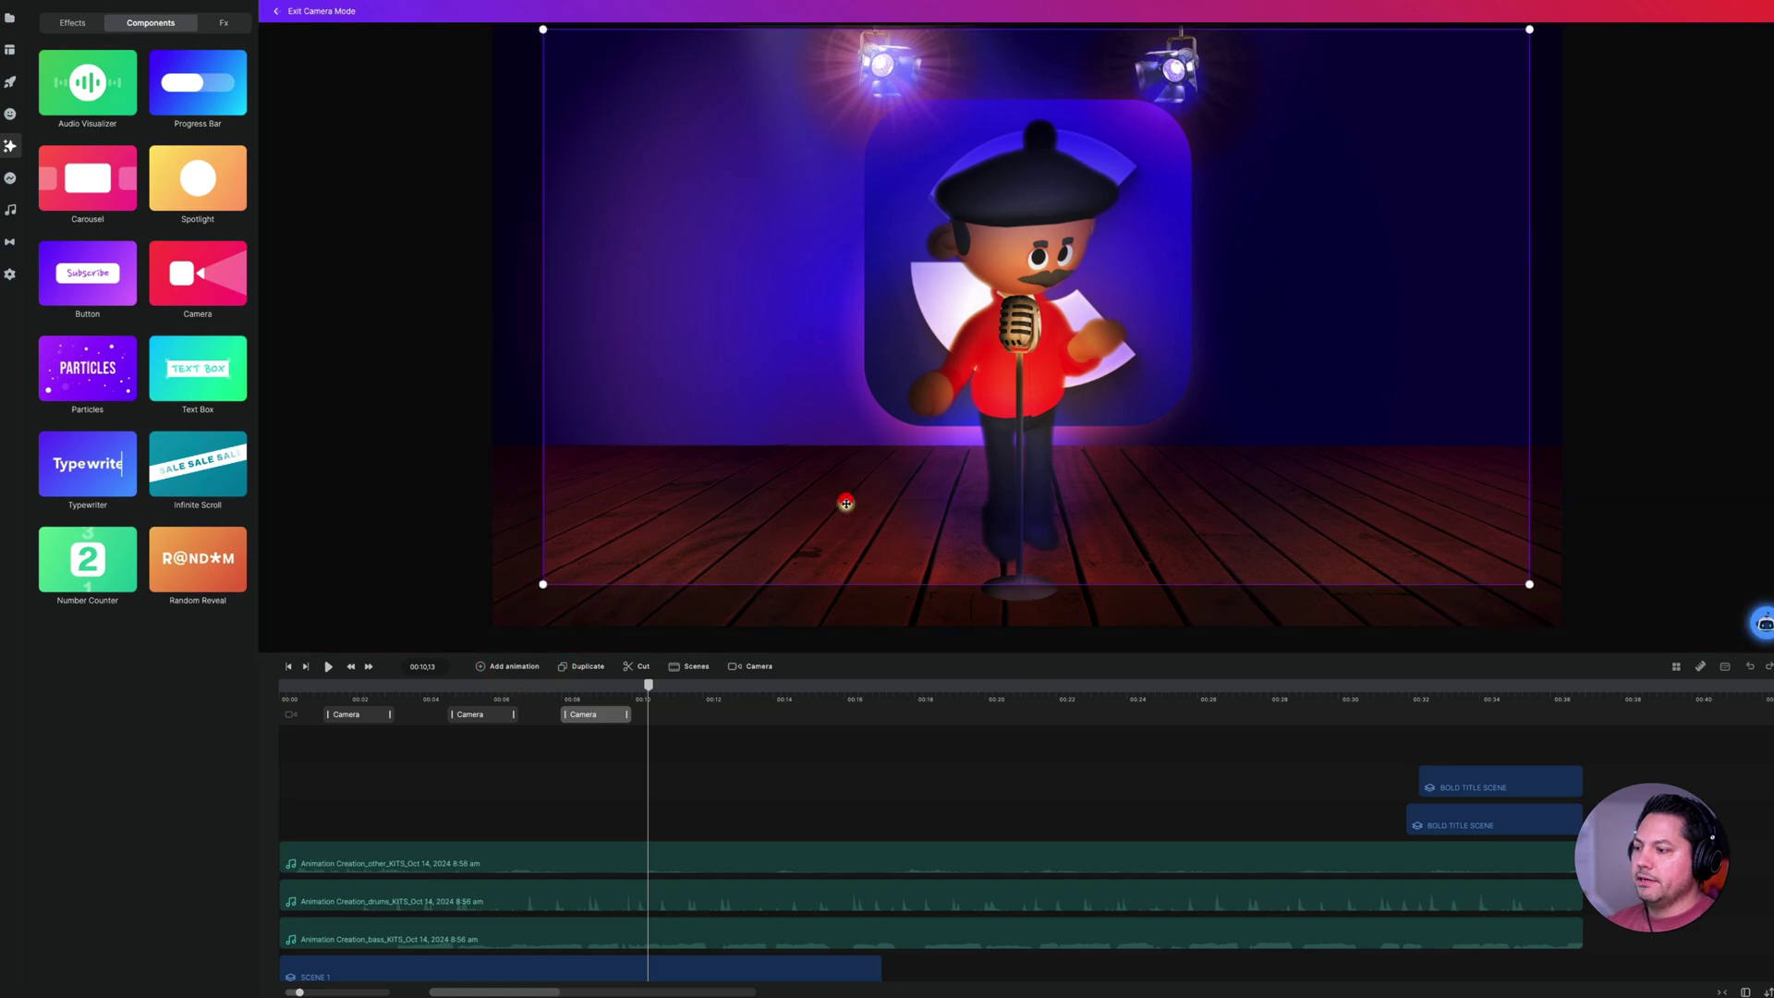
{"action": "left_click_drag", "start_coordinate": [548, 686], "coordinate": [681, 666]}
- Add a fourth Camera clip and shrink its frame to a small box over the singer
{"action": "left_click", "coordinate": [712, 707]}
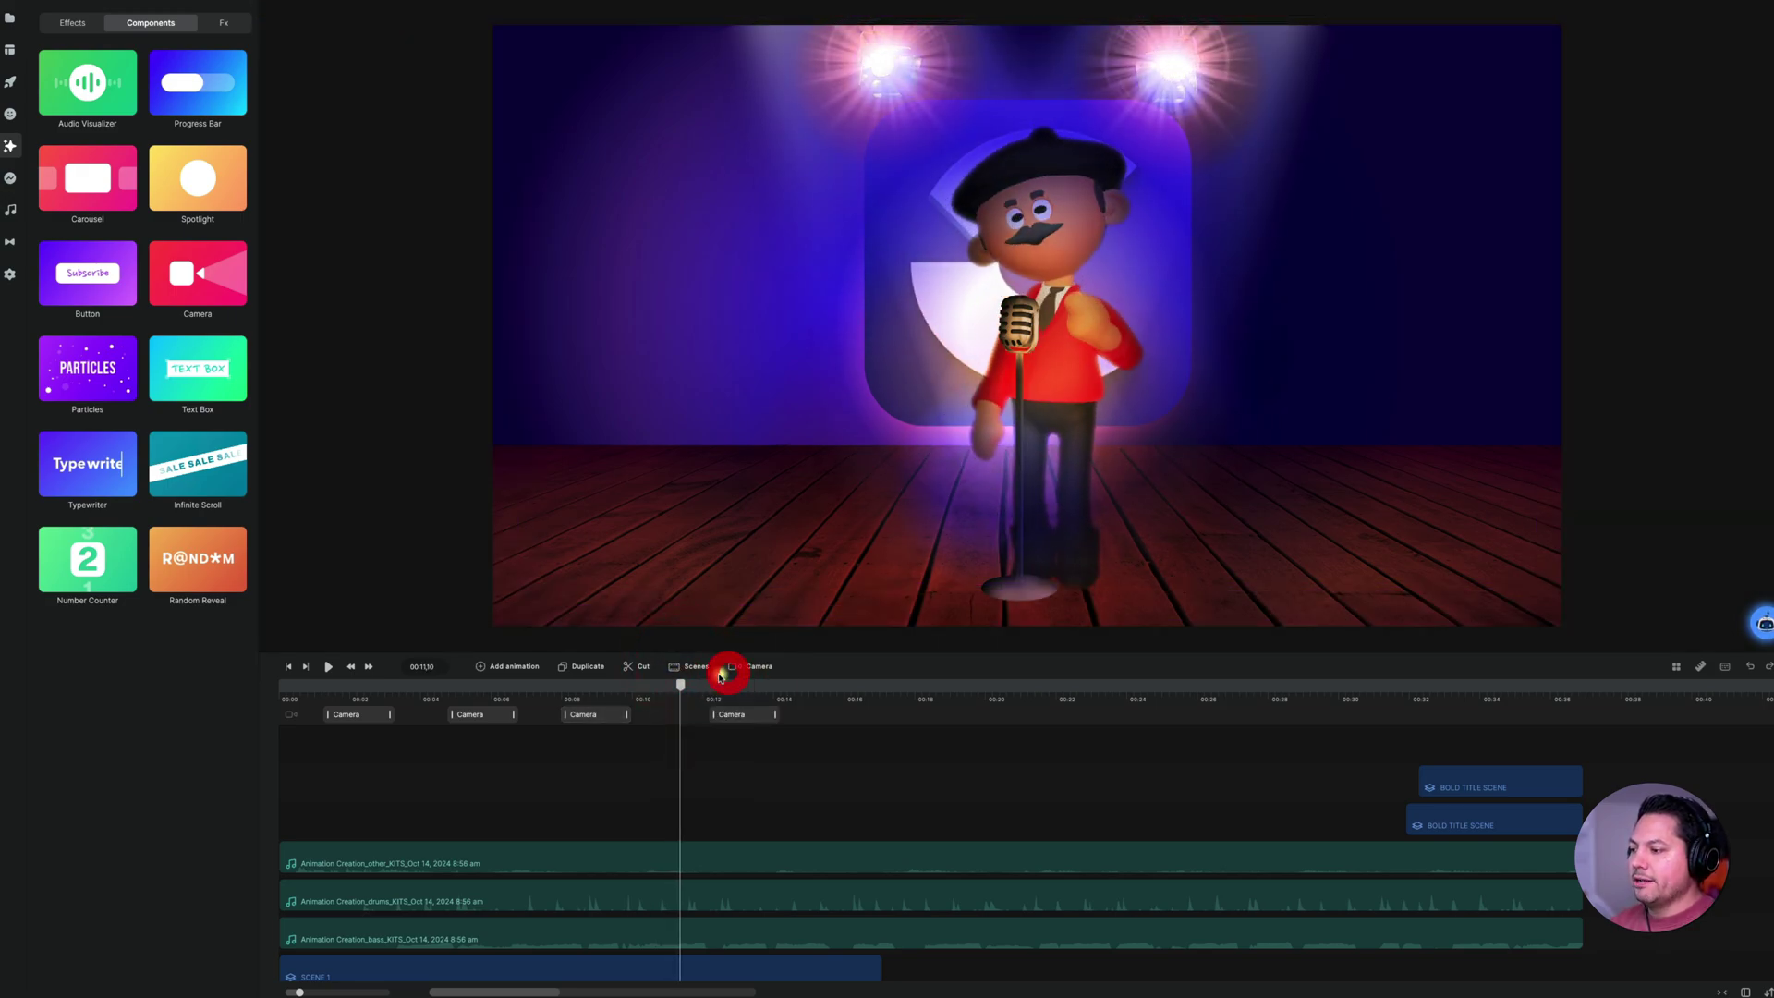
{"action": "left_click_drag", "start_coordinate": [731, 714], "coordinate": [784, 689]}
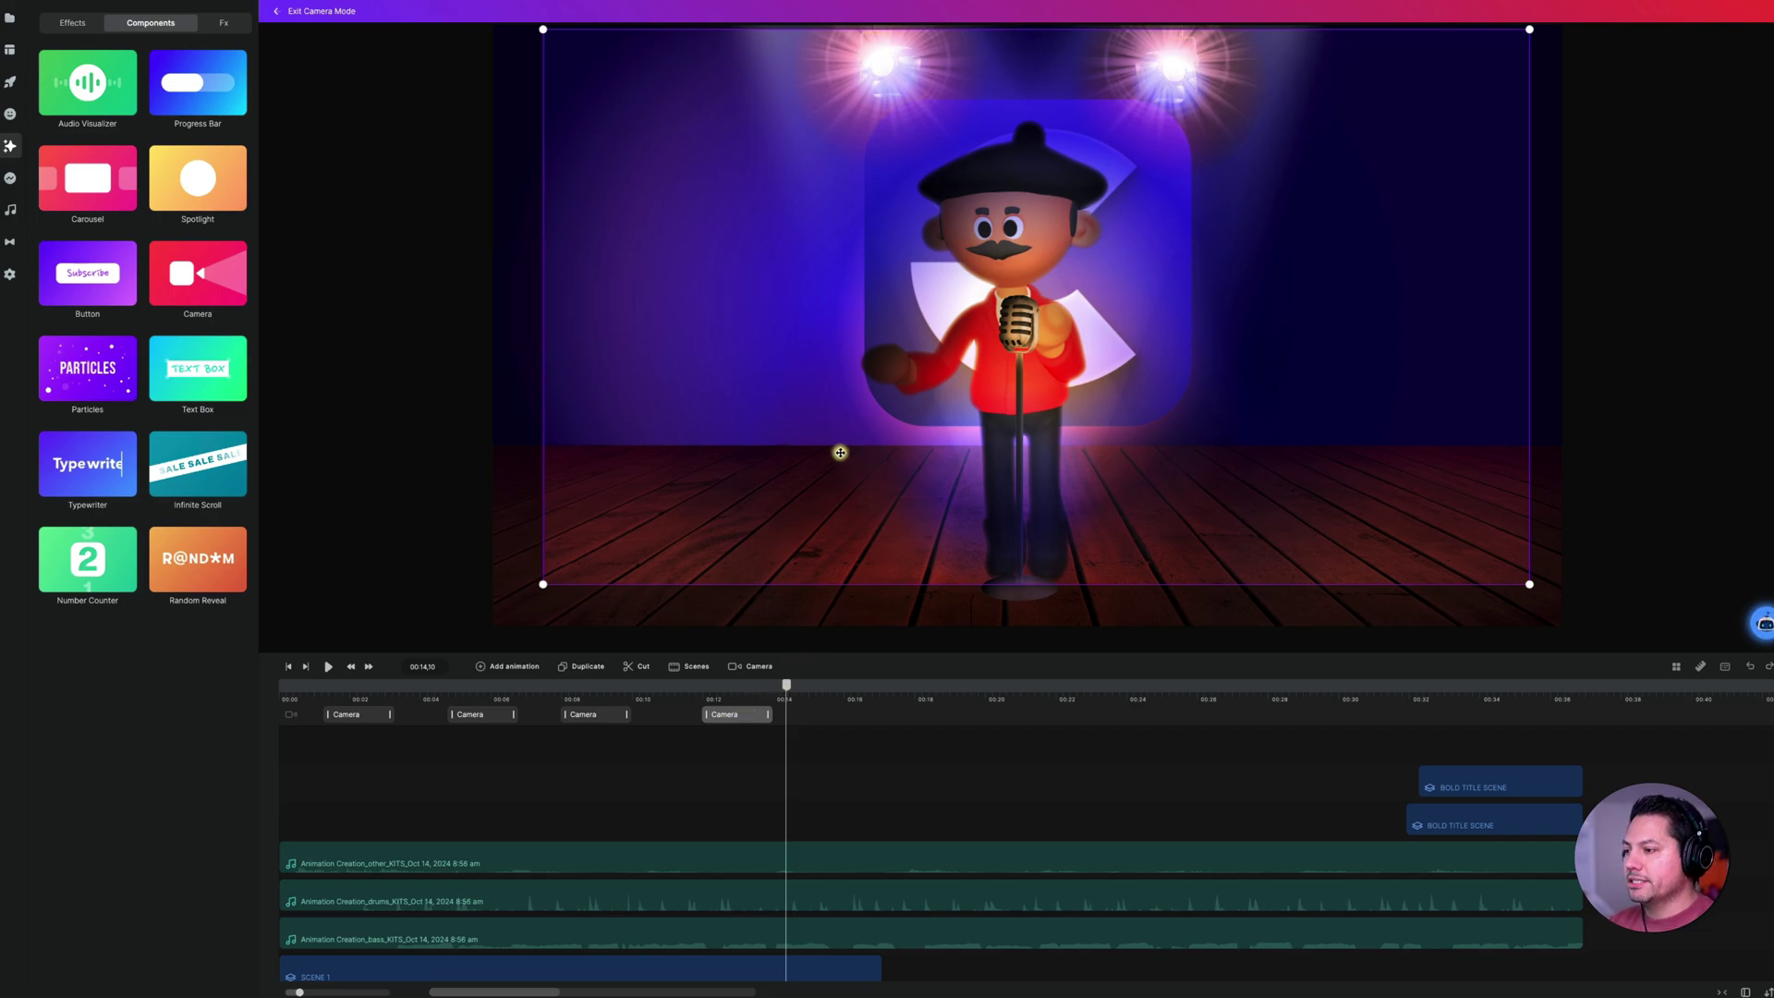
{"action": "left_click_drag", "start_coordinate": [544, 586], "coordinate": [1097, 277]}
{"action": "left_click_drag", "start_coordinate": [1206, 142], "coordinate": [943, 233]}
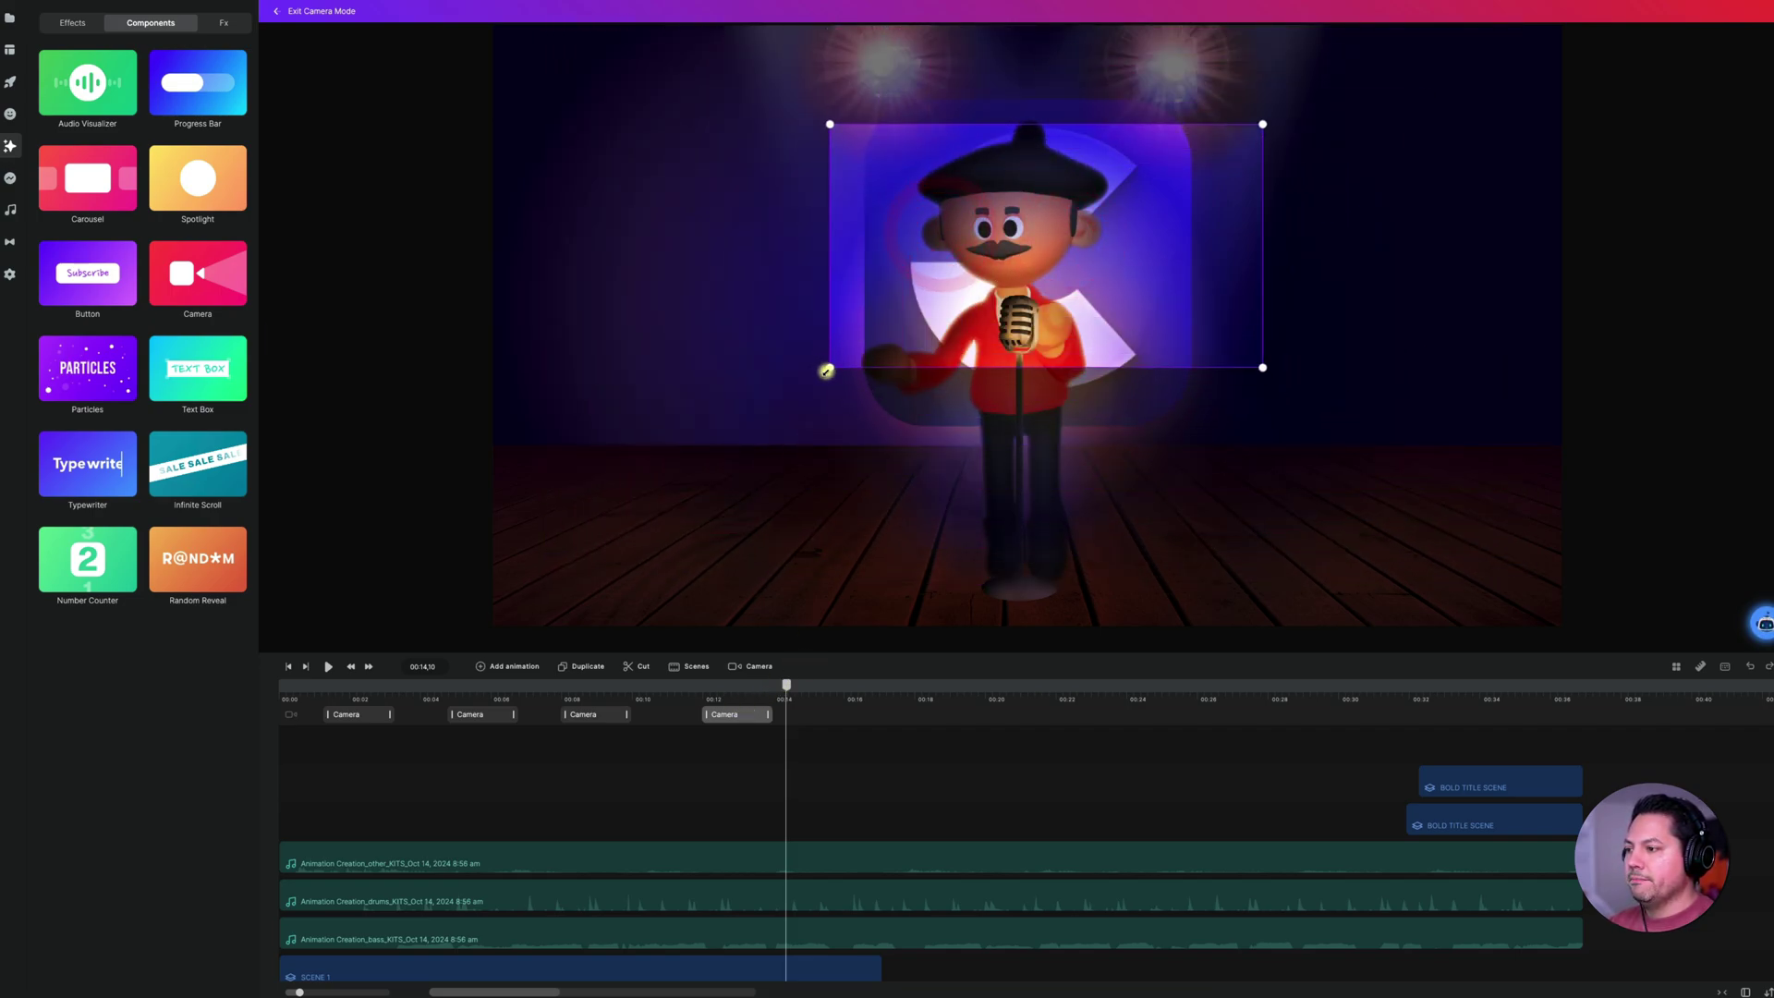
{"action": "left_click_drag", "start_coordinate": [828, 368], "coordinate": [987, 270]}
{"action": "left_click_drag", "start_coordinate": [1083, 195], "coordinate": [989, 220]}
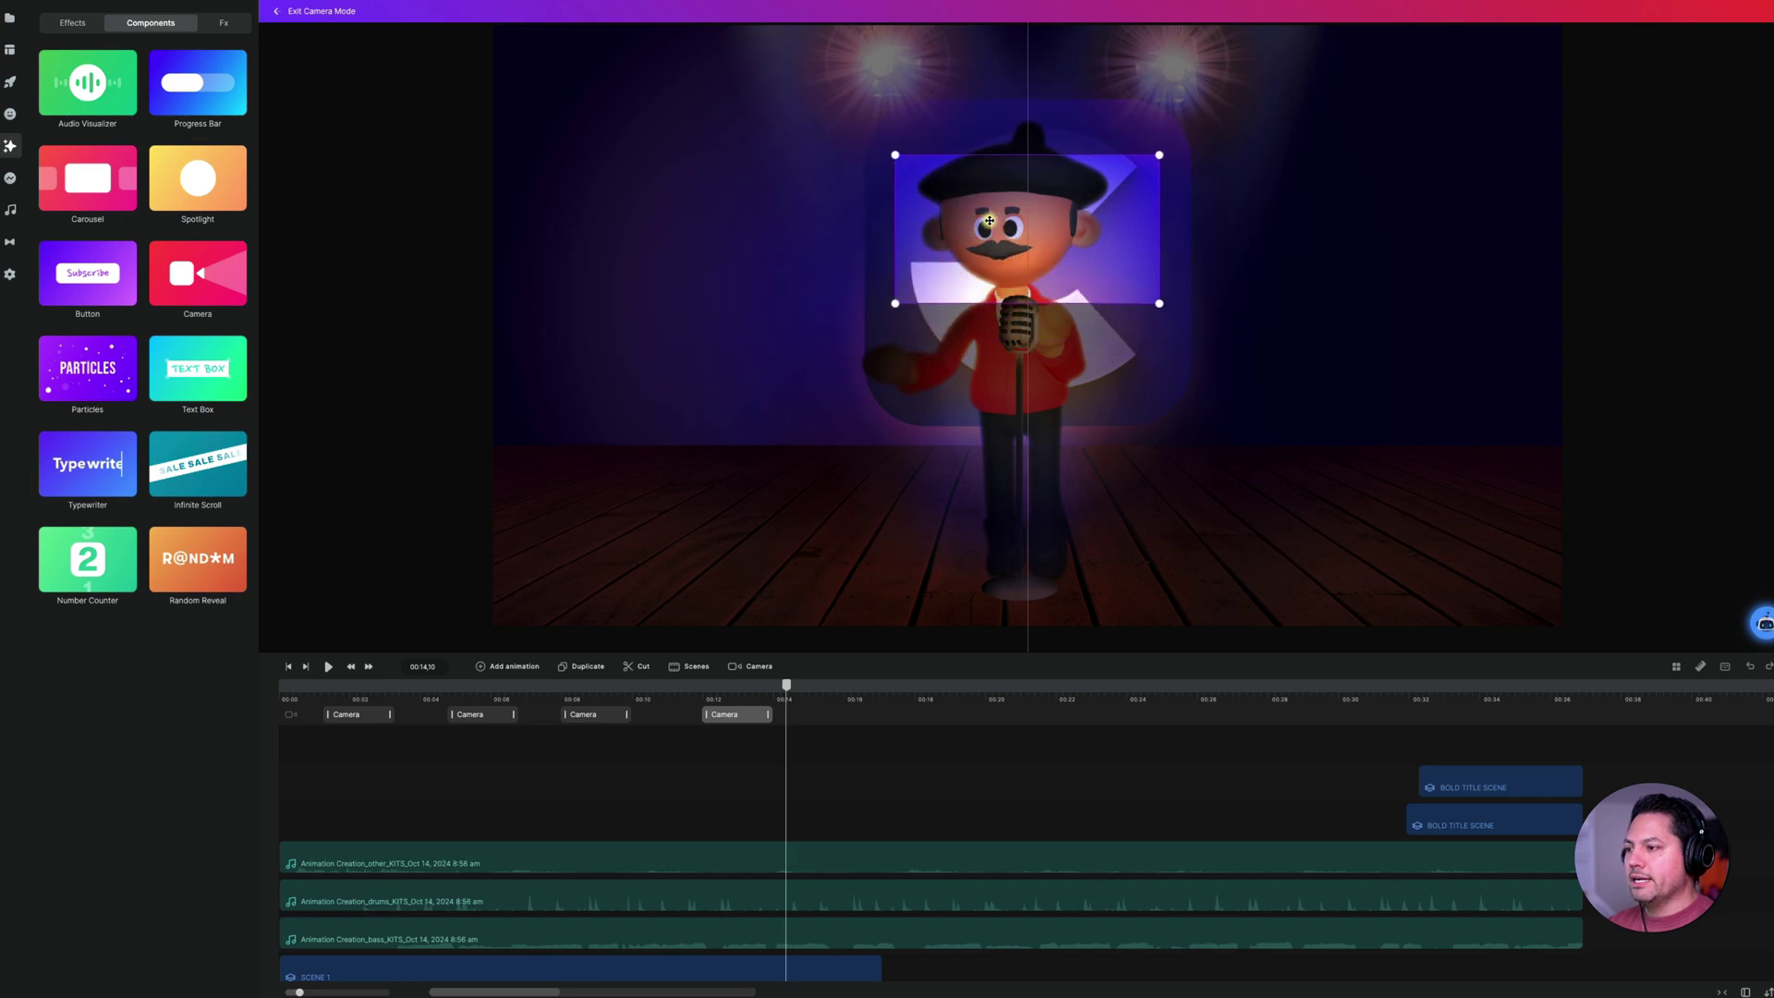
- Centre the frame tightly on the singer's head and preview the zoom up to 00:14:03
{"action": "left_click", "coordinate": [897, 298]}
{"action": "left_click_drag", "start_coordinate": [1001, 264], "coordinate": [995, 261]}
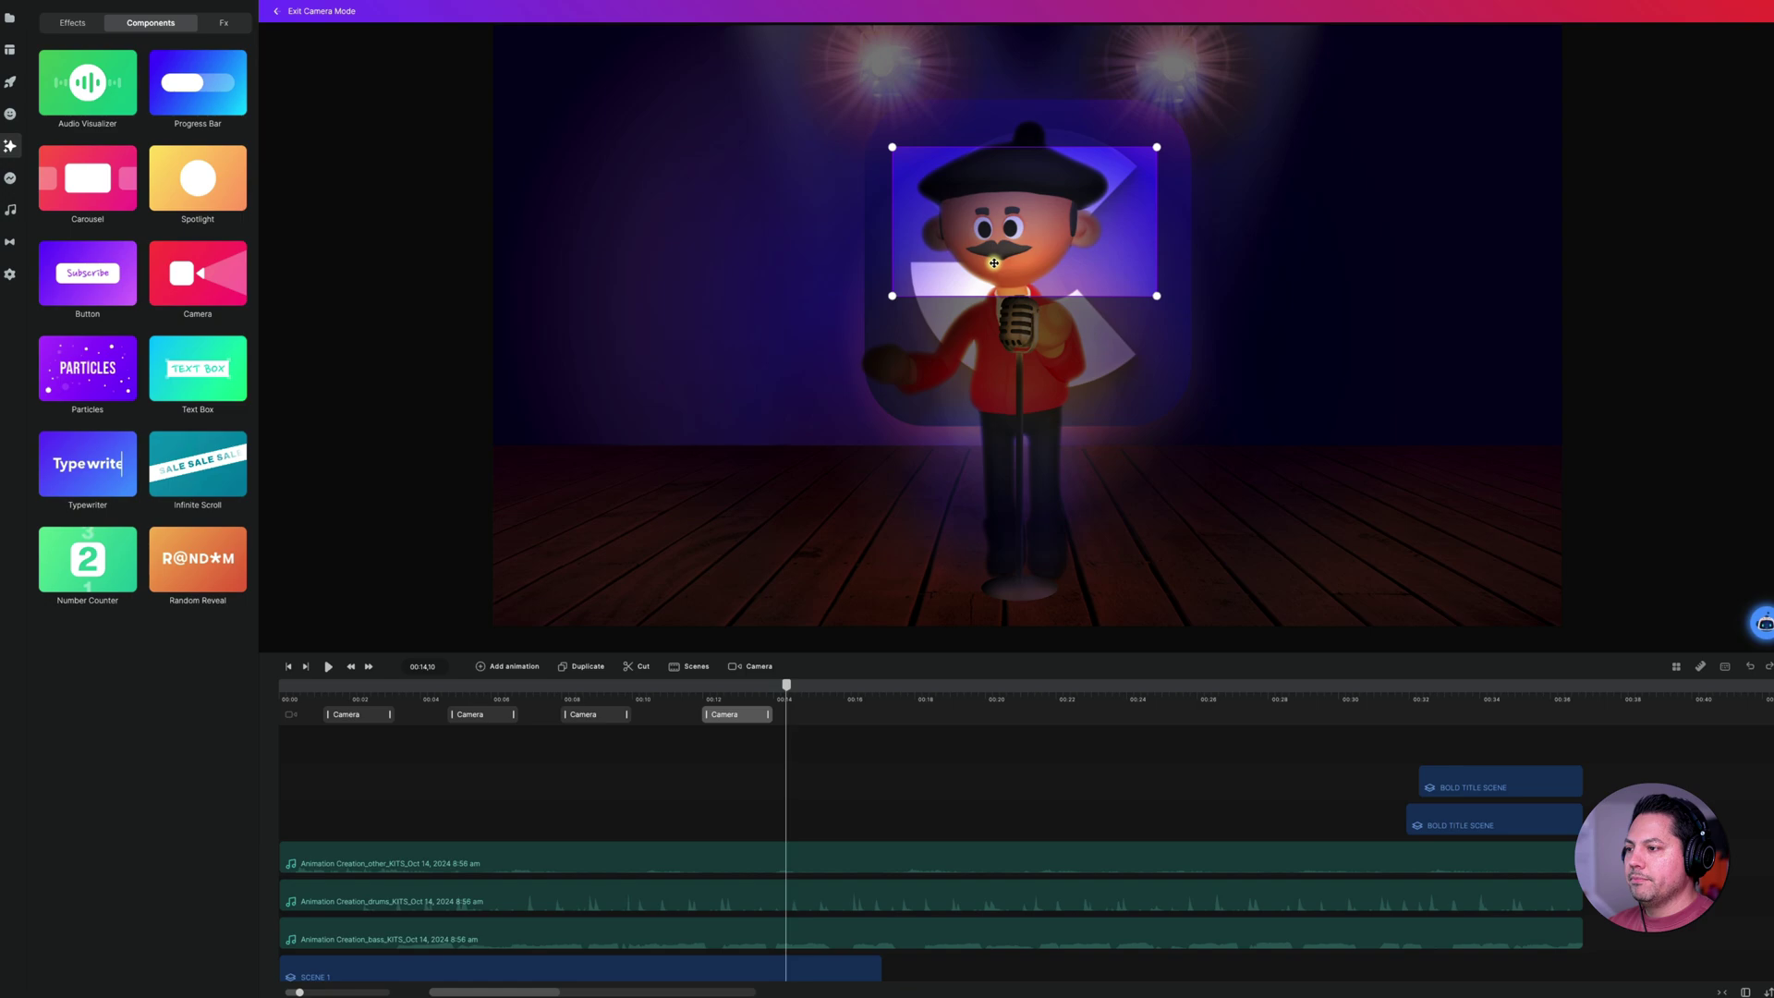
{"action": "left_click", "coordinate": [1152, 289]}
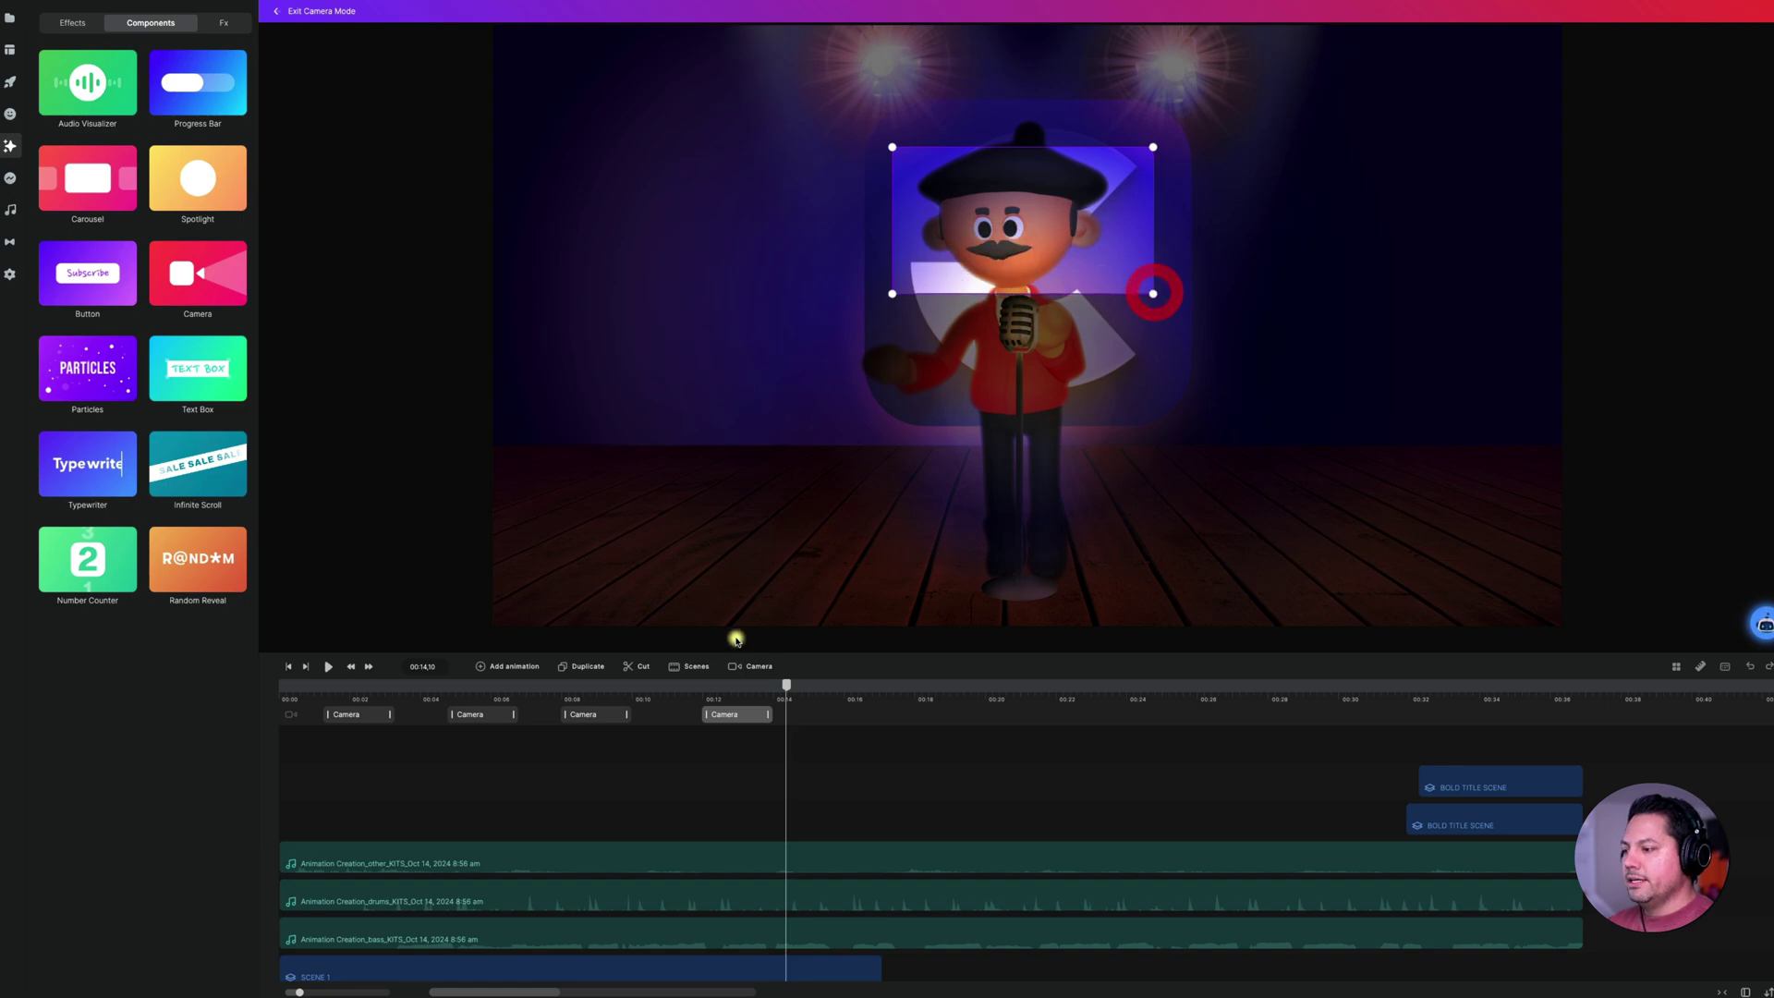
{"action": "left_click", "coordinate": [724, 715]}
{"action": "left_click", "coordinate": [699, 686]}
{"action": "left_click_drag", "start_coordinate": [699, 687], "coordinate": [792, 666]}
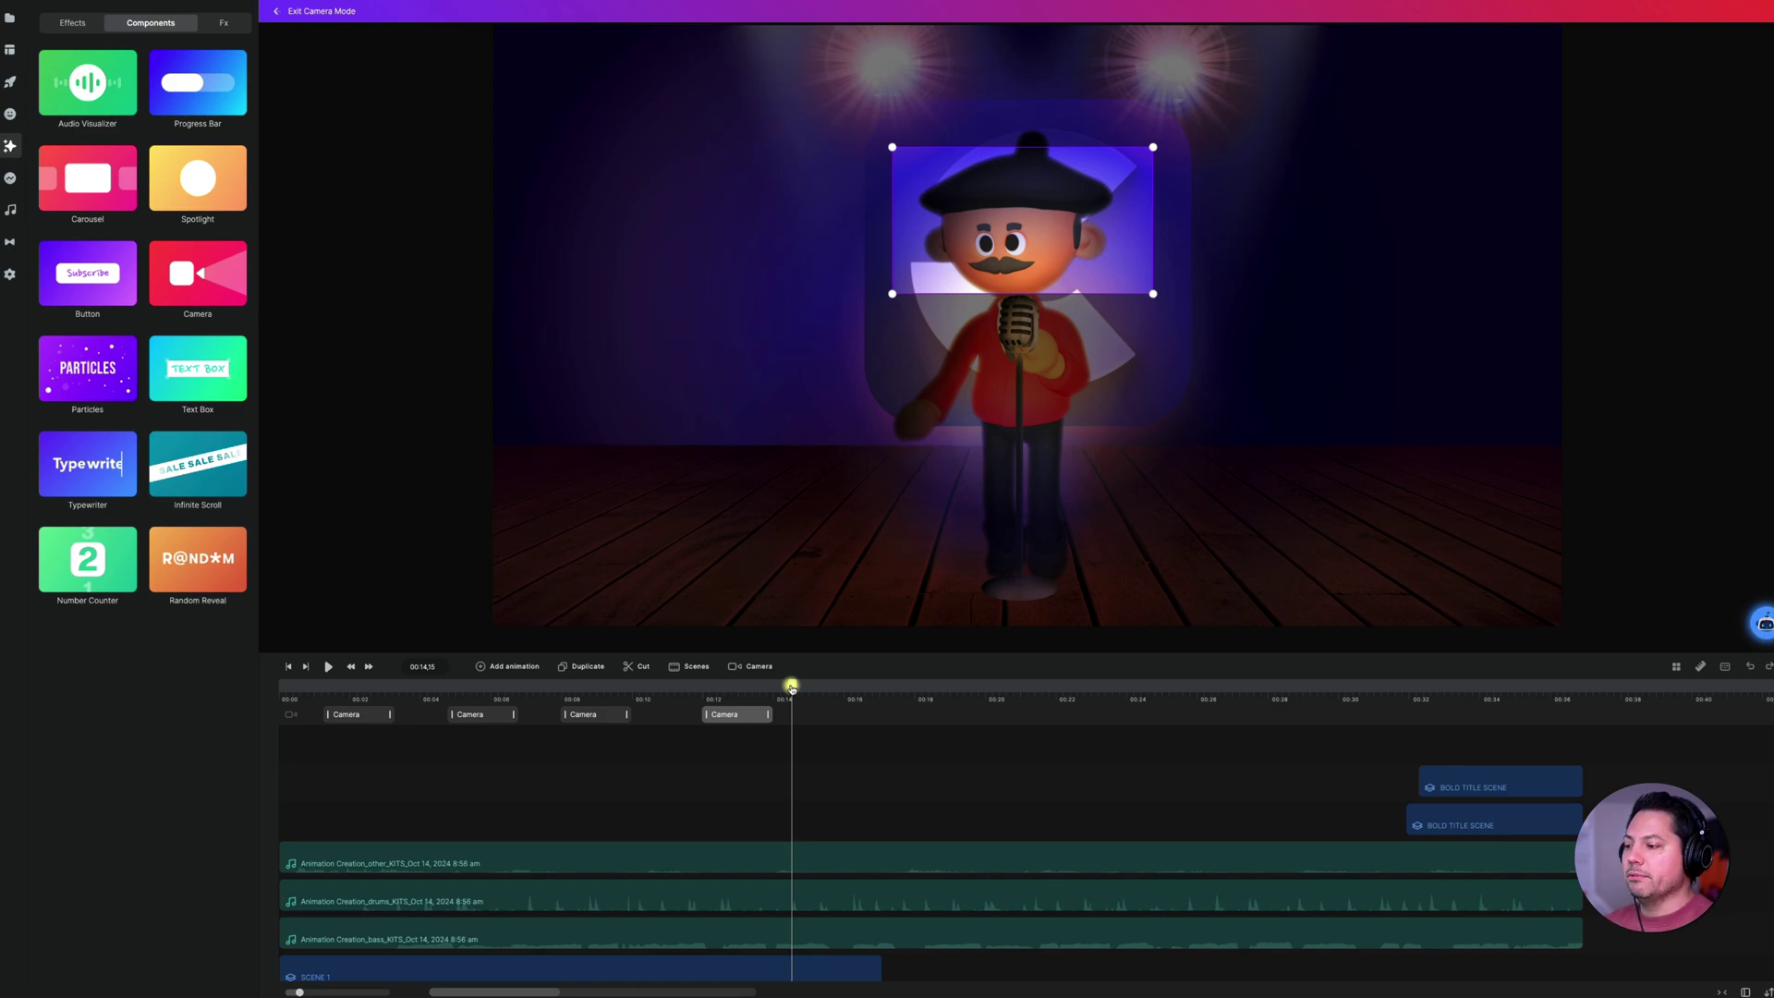
- Add a fifth Camera clip at 00:14 and move the playhead to 00:16:10
{"action": "left_click", "coordinate": [792, 686]}
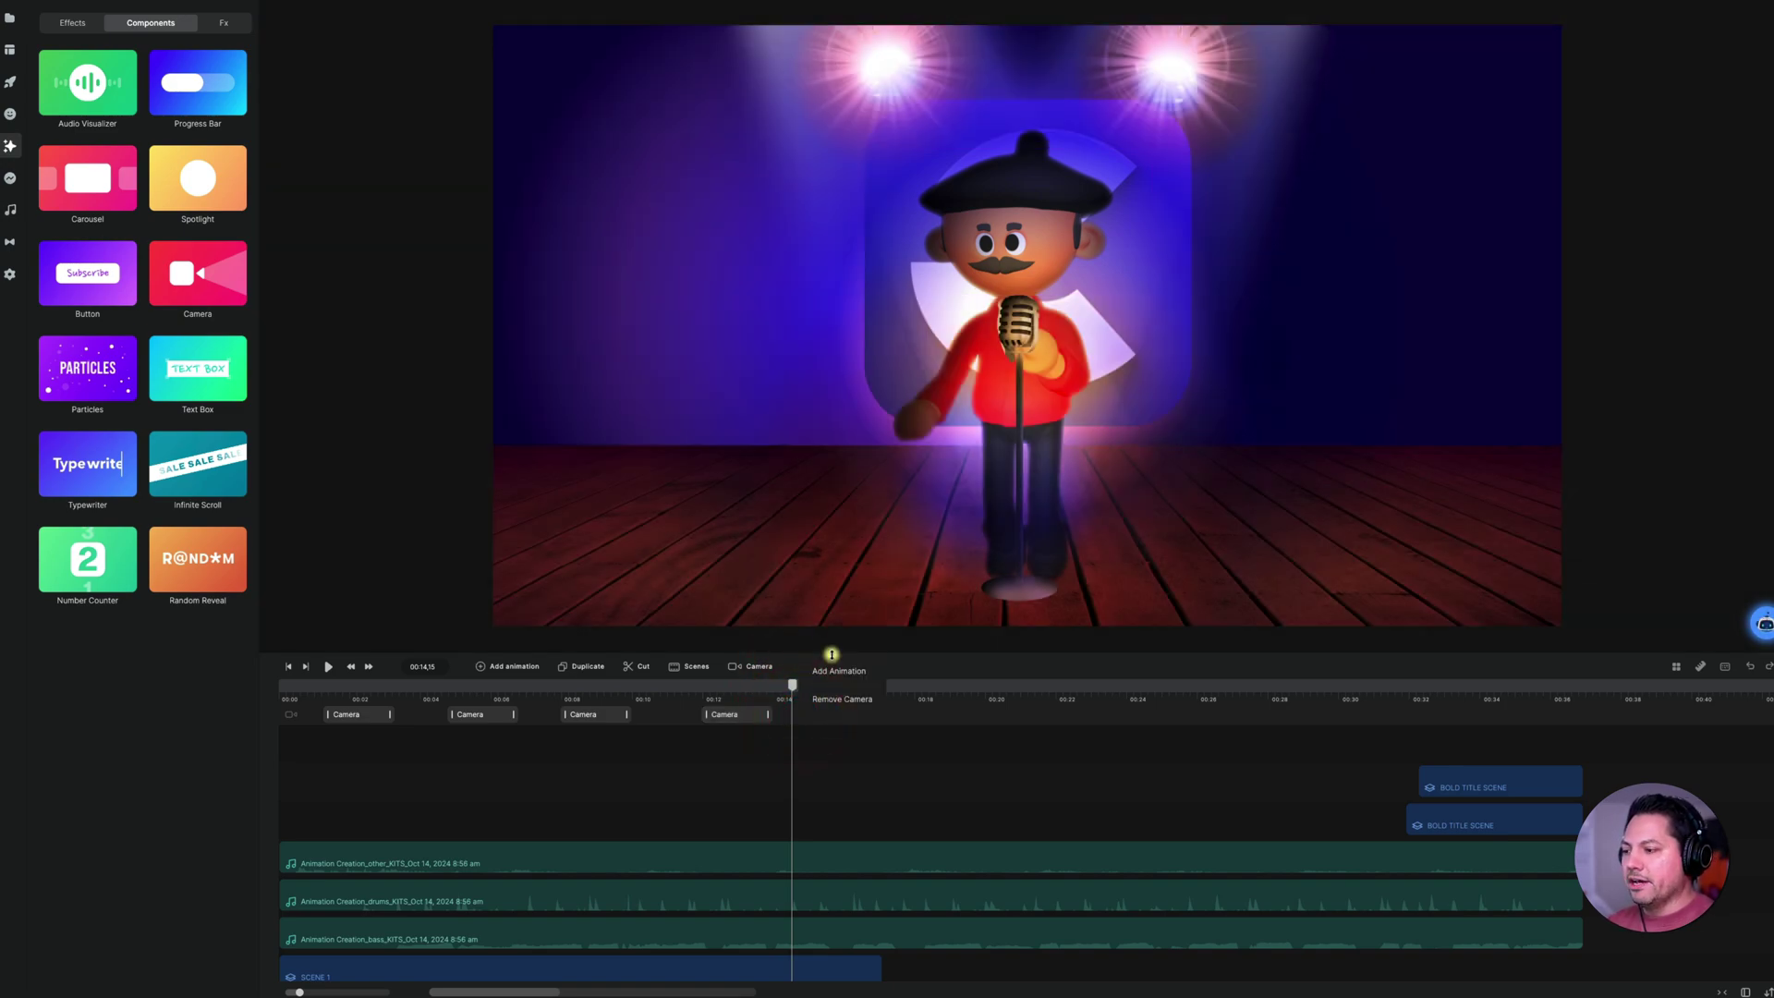
{"action": "left_click", "coordinate": [832, 671]}
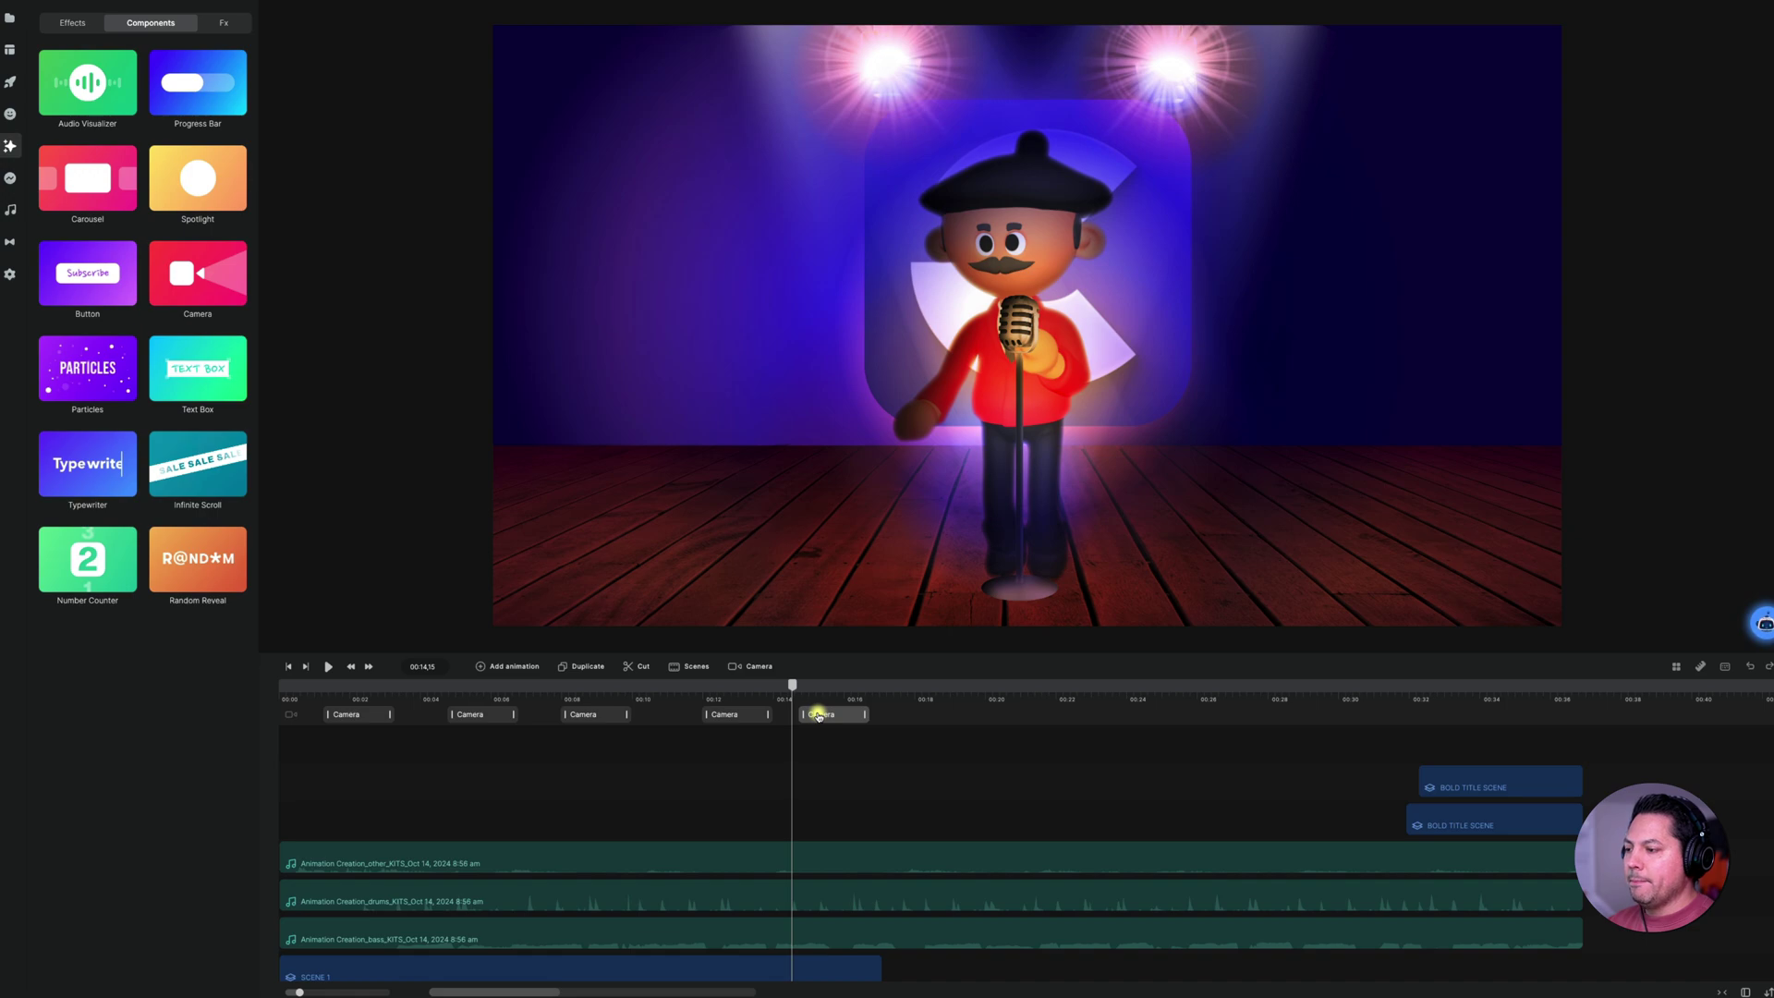
{"action": "left_click", "coordinate": [818, 714]}
{"action": "left_click_drag", "start_coordinate": [792, 685], "coordinate": [876, 681]}
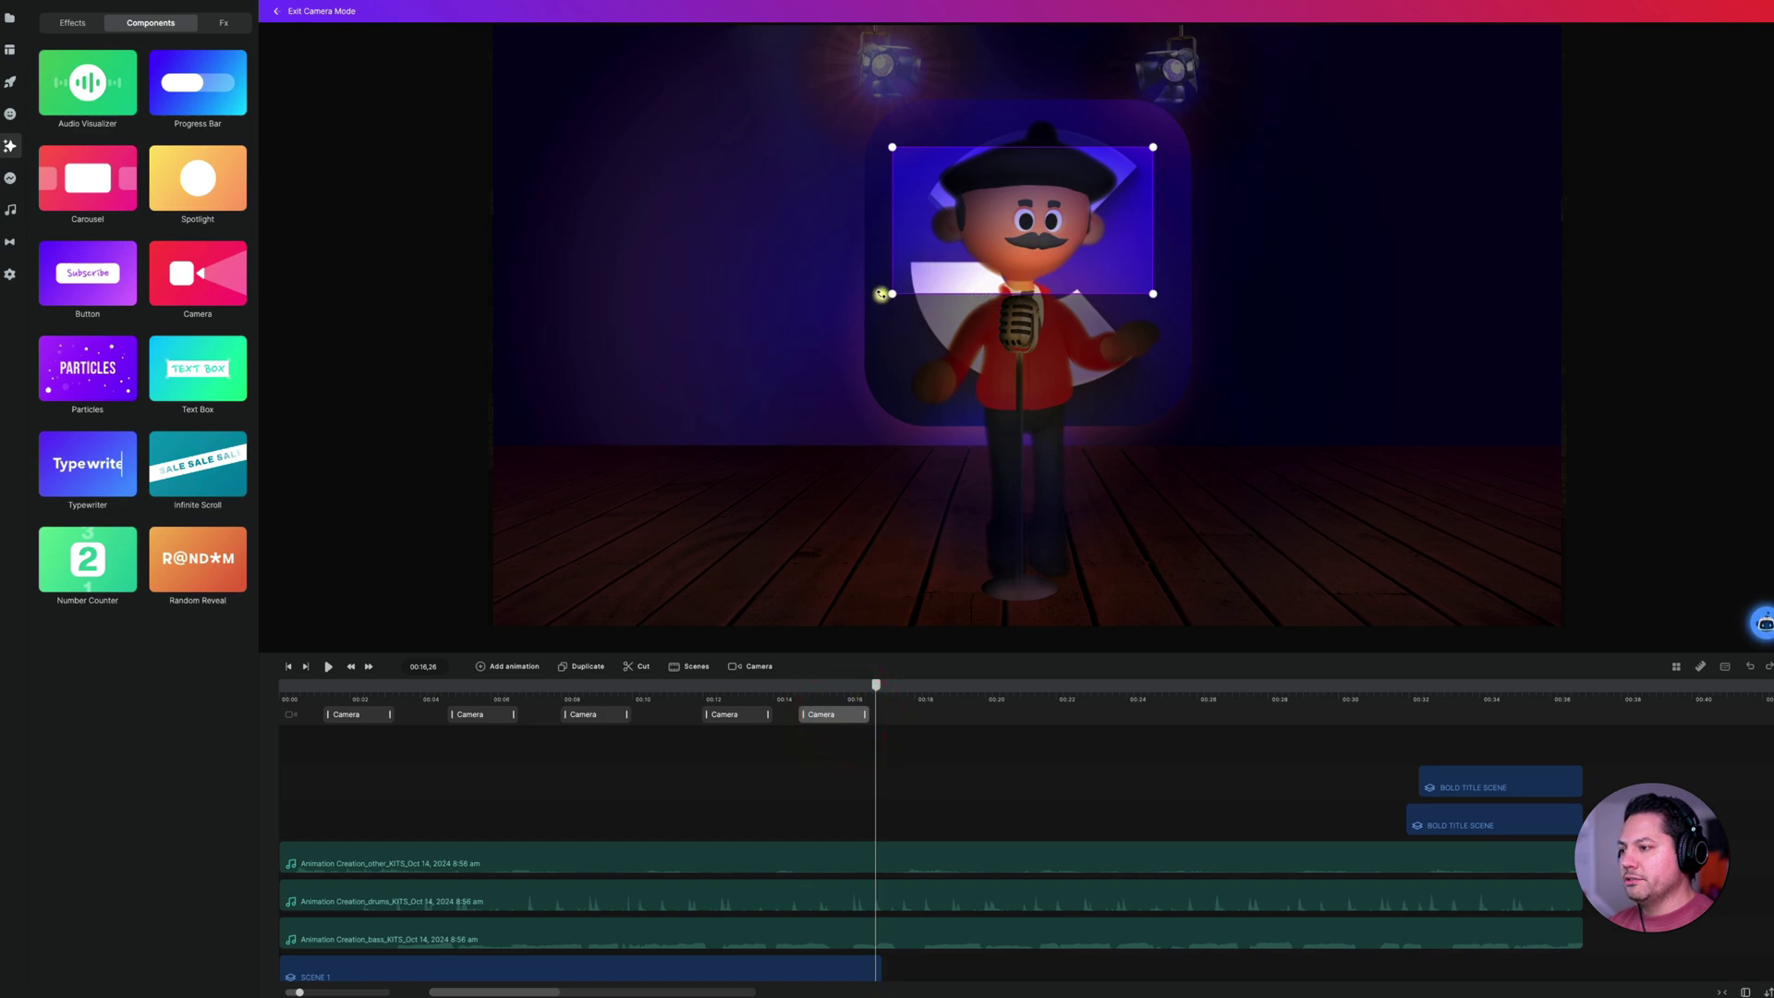
- Nudge and enlarge the tilted frame around the singer's face, then scrub to check it
{"action": "left_click_drag", "start_coordinate": [880, 297], "coordinate": [907, 306]}
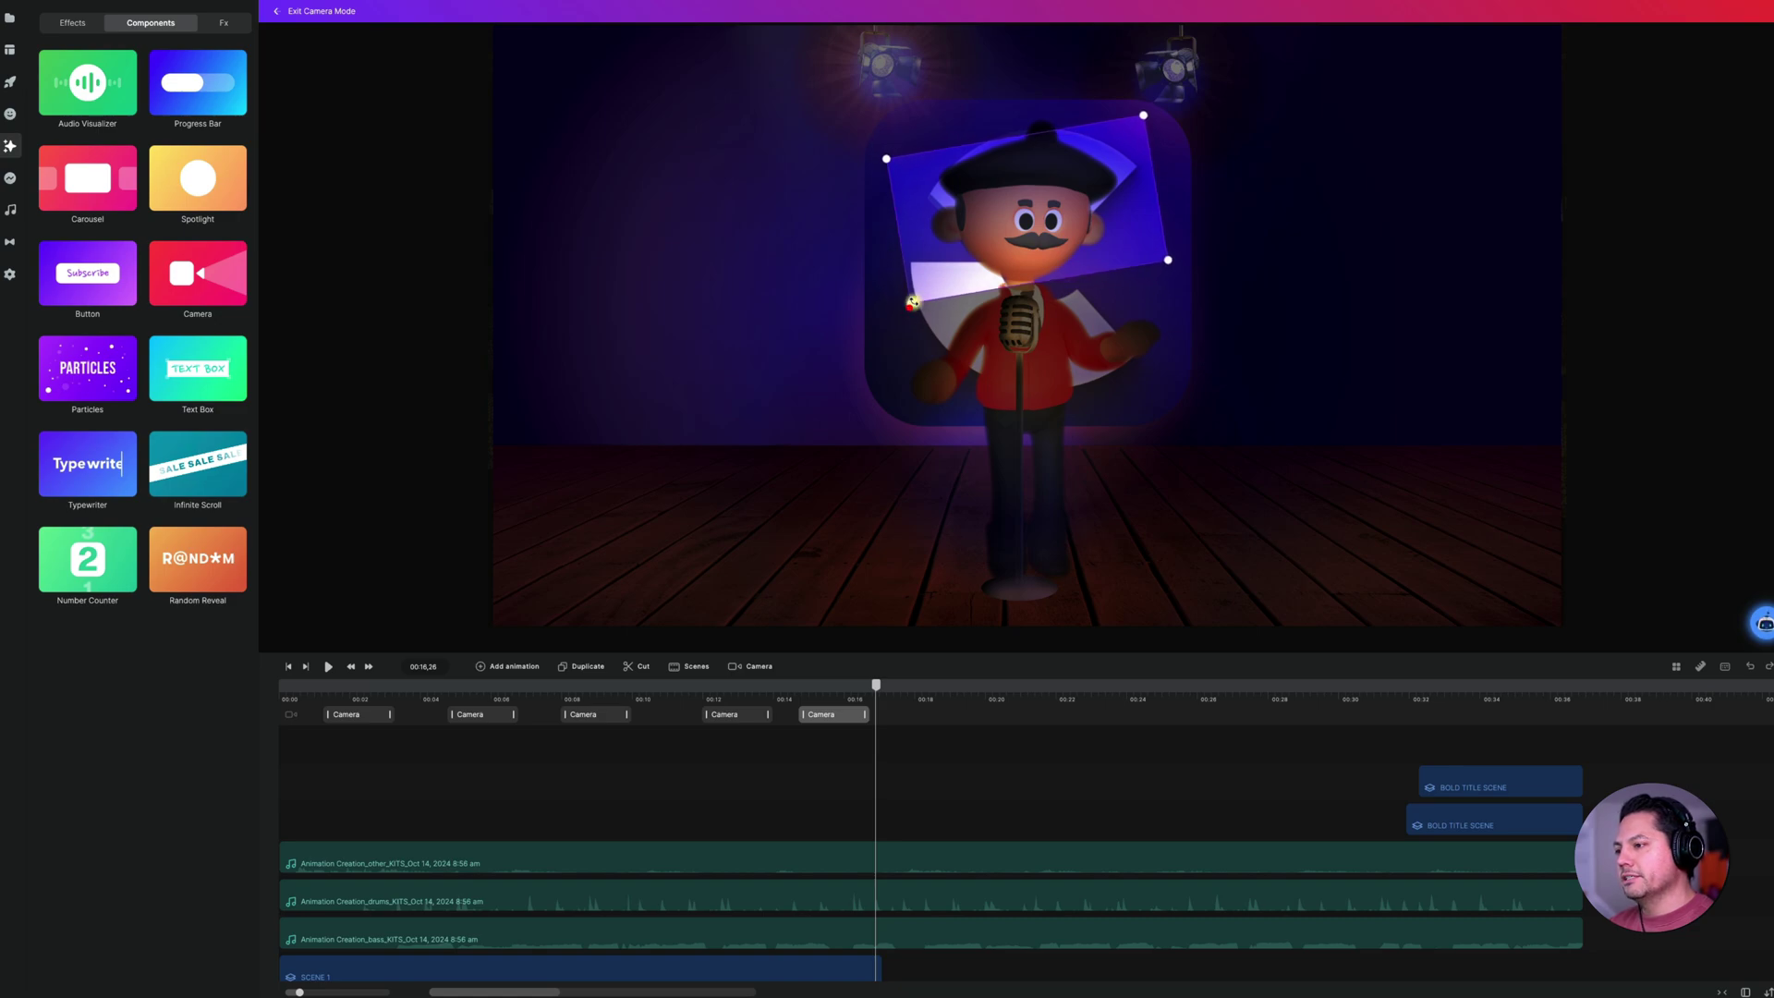
{"action": "left_click_drag", "start_coordinate": [1016, 253], "coordinate": [1008, 236]}
{"action": "left_click", "coordinate": [1008, 236]}
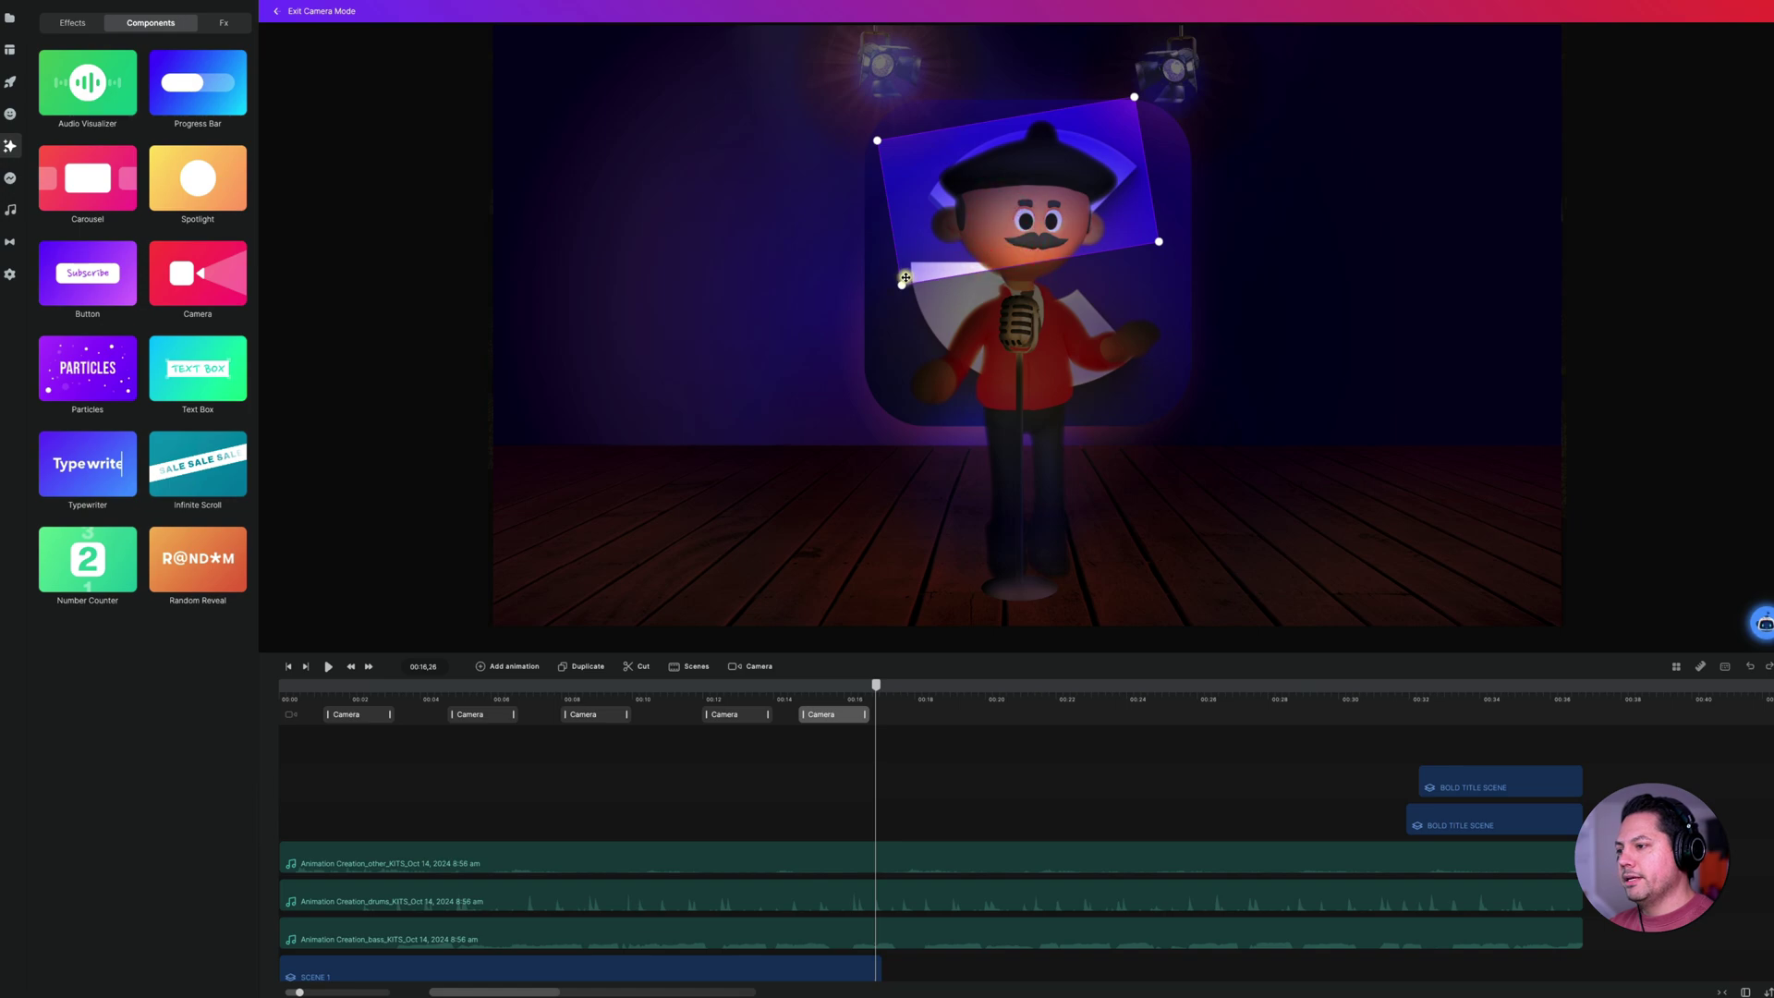
{"action": "left_click_drag", "start_coordinate": [895, 296], "coordinate": [885, 304]}
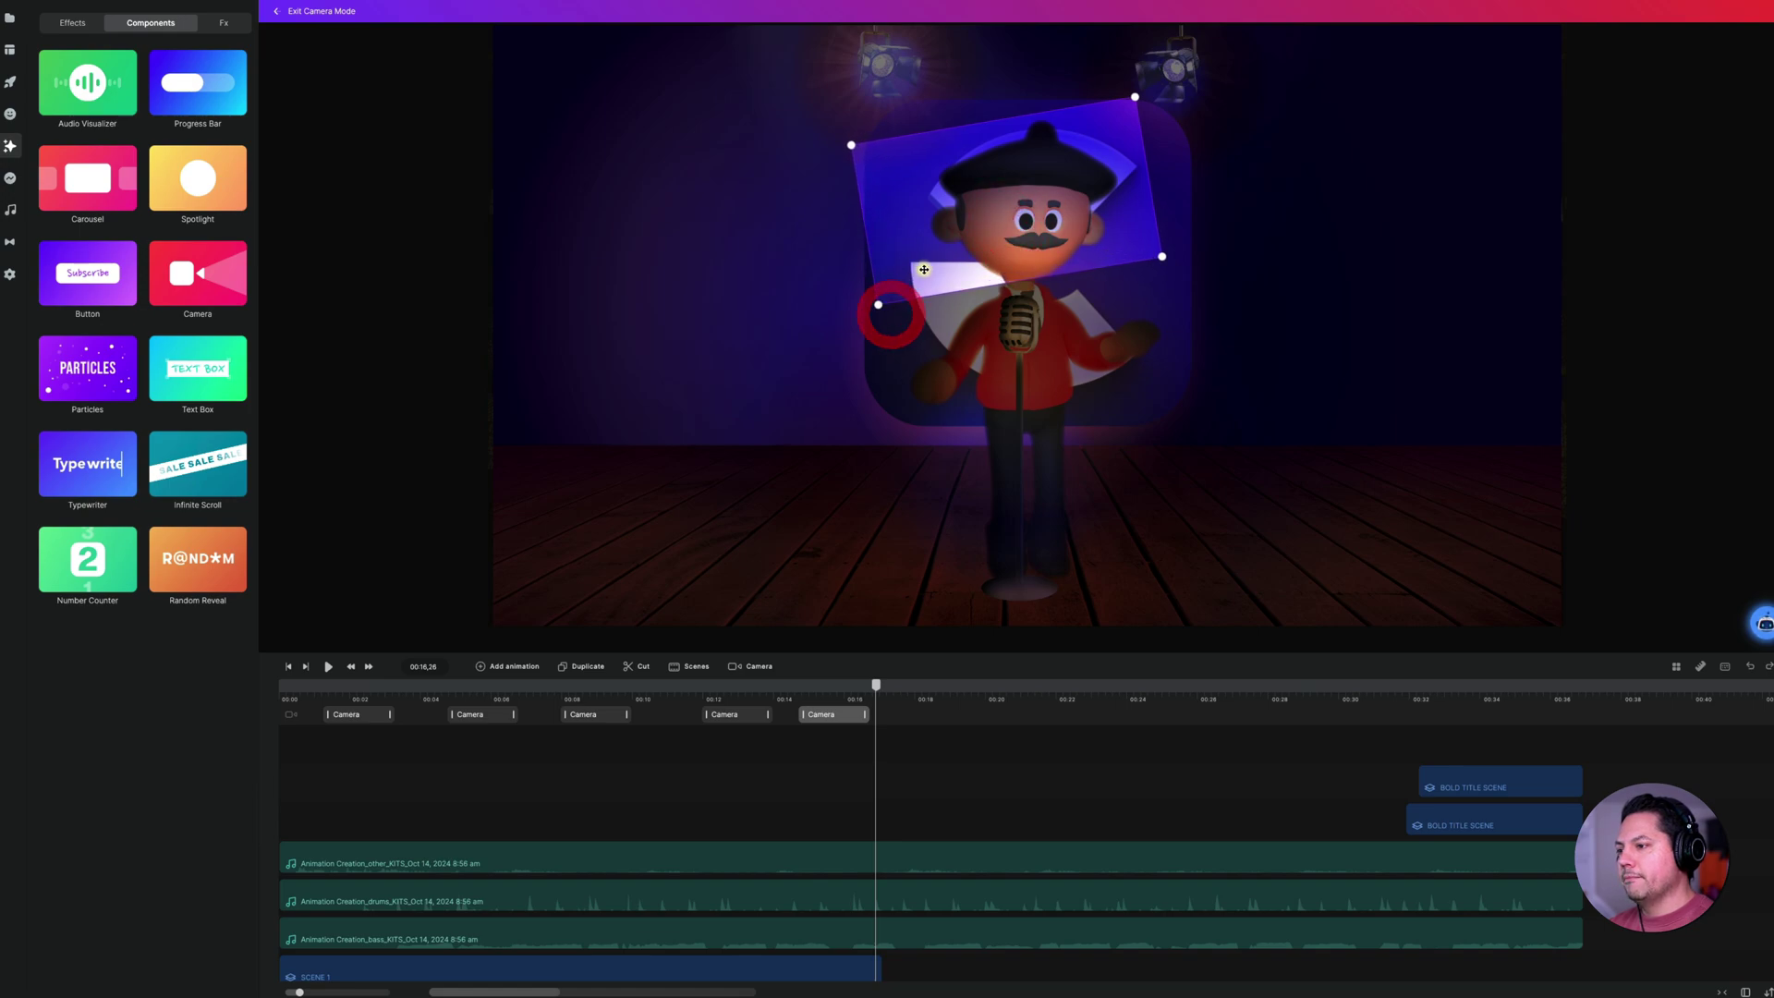
{"action": "left_click_drag", "start_coordinate": [805, 686], "coordinate": [695, 703]}
{"action": "key", "text": "space"}
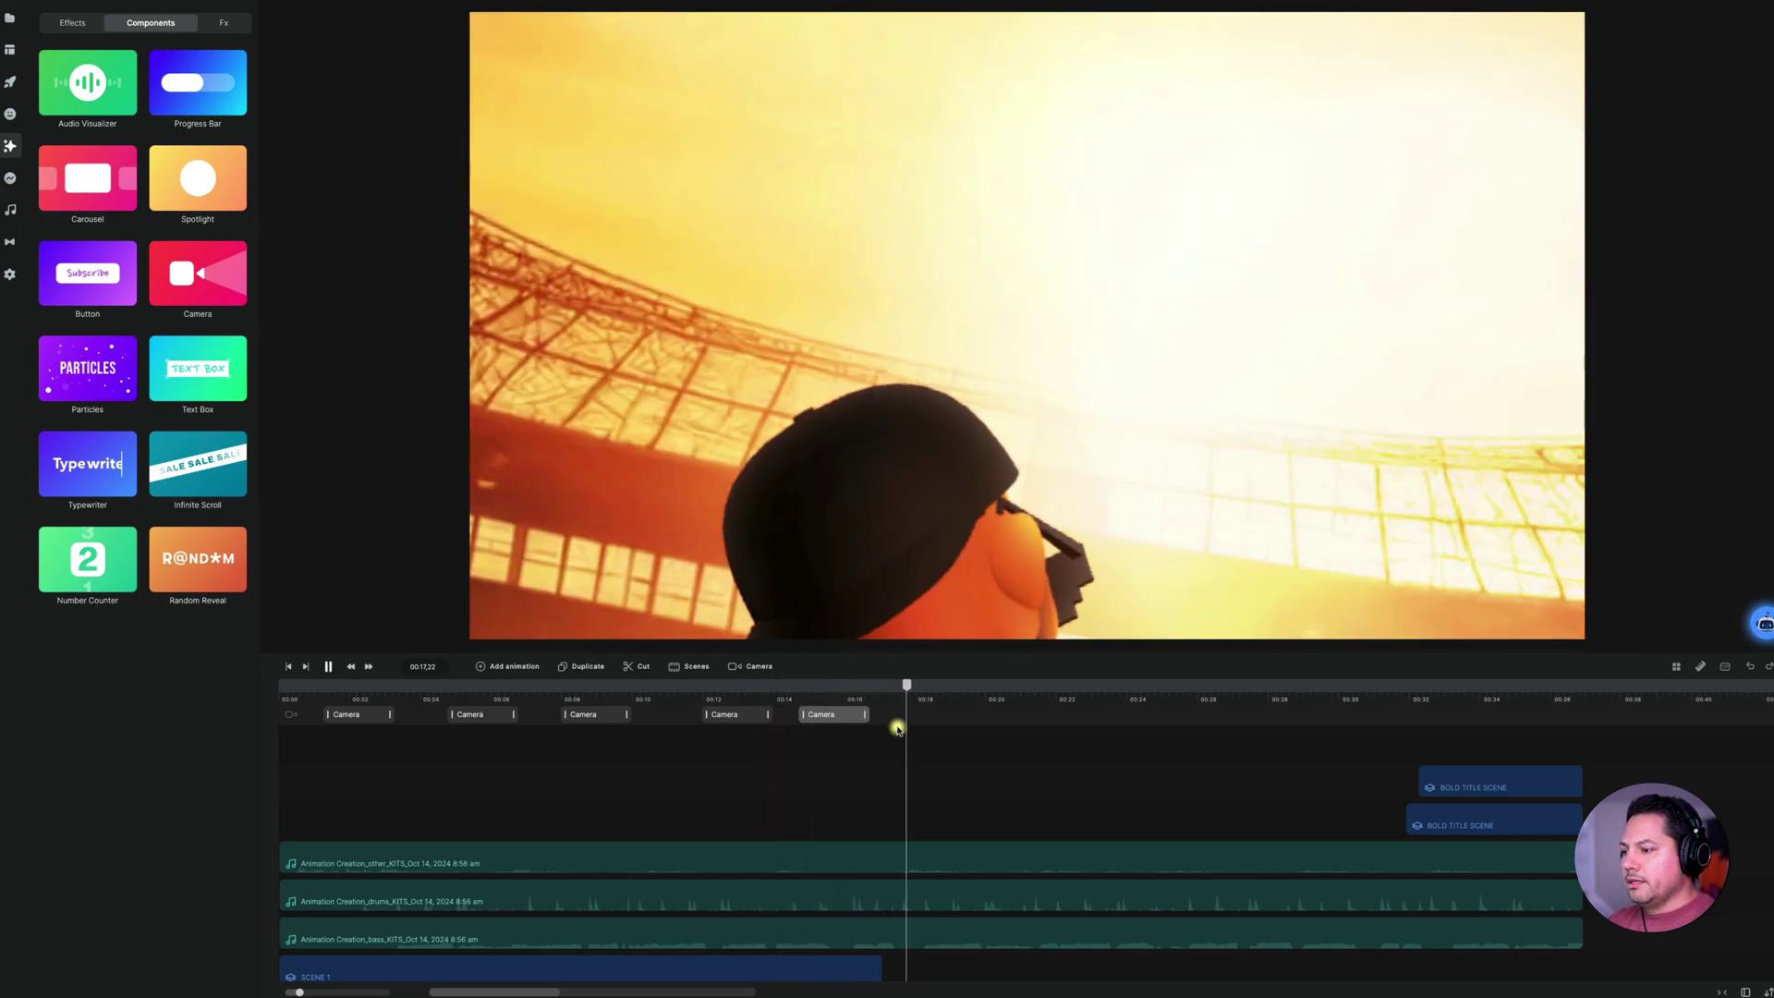
{"action": "left_click", "coordinate": [899, 723]}
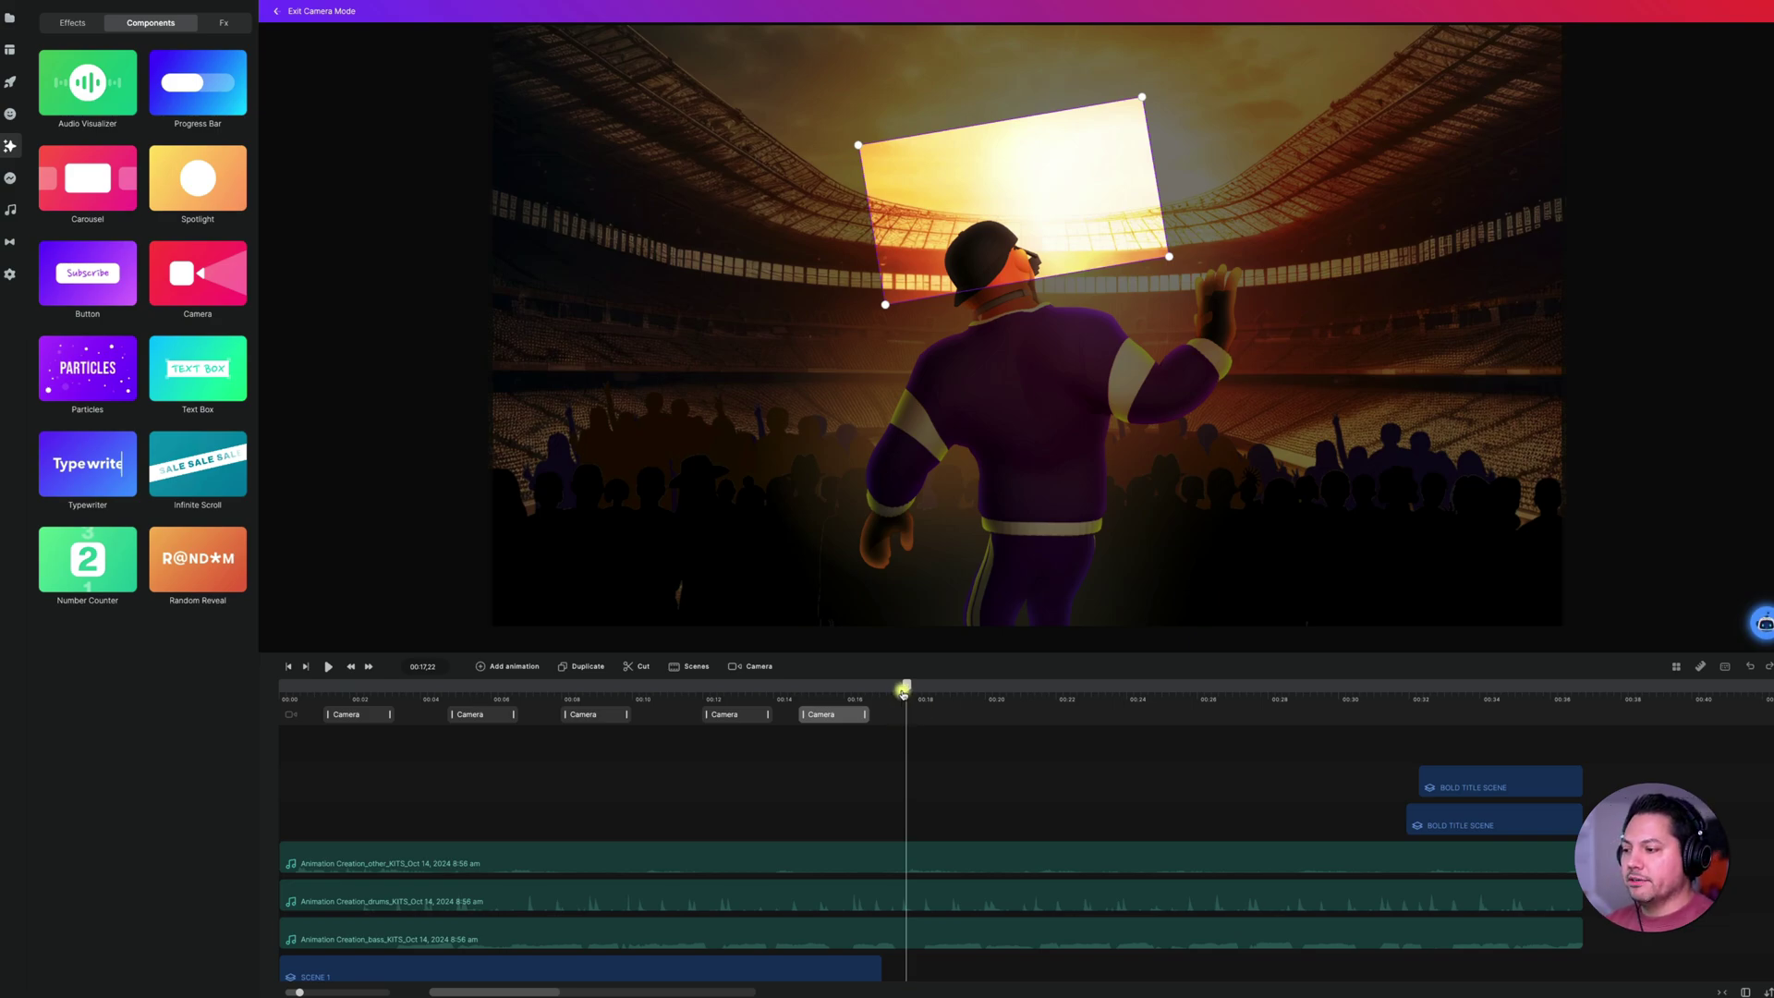
{"action": "left_click_drag", "start_coordinate": [891, 687], "coordinate": [878, 689]}
- Add a Camera clip after 00:17 and widen its tilted frame over most of the stadium
{"action": "left_click", "coordinate": [878, 690]}
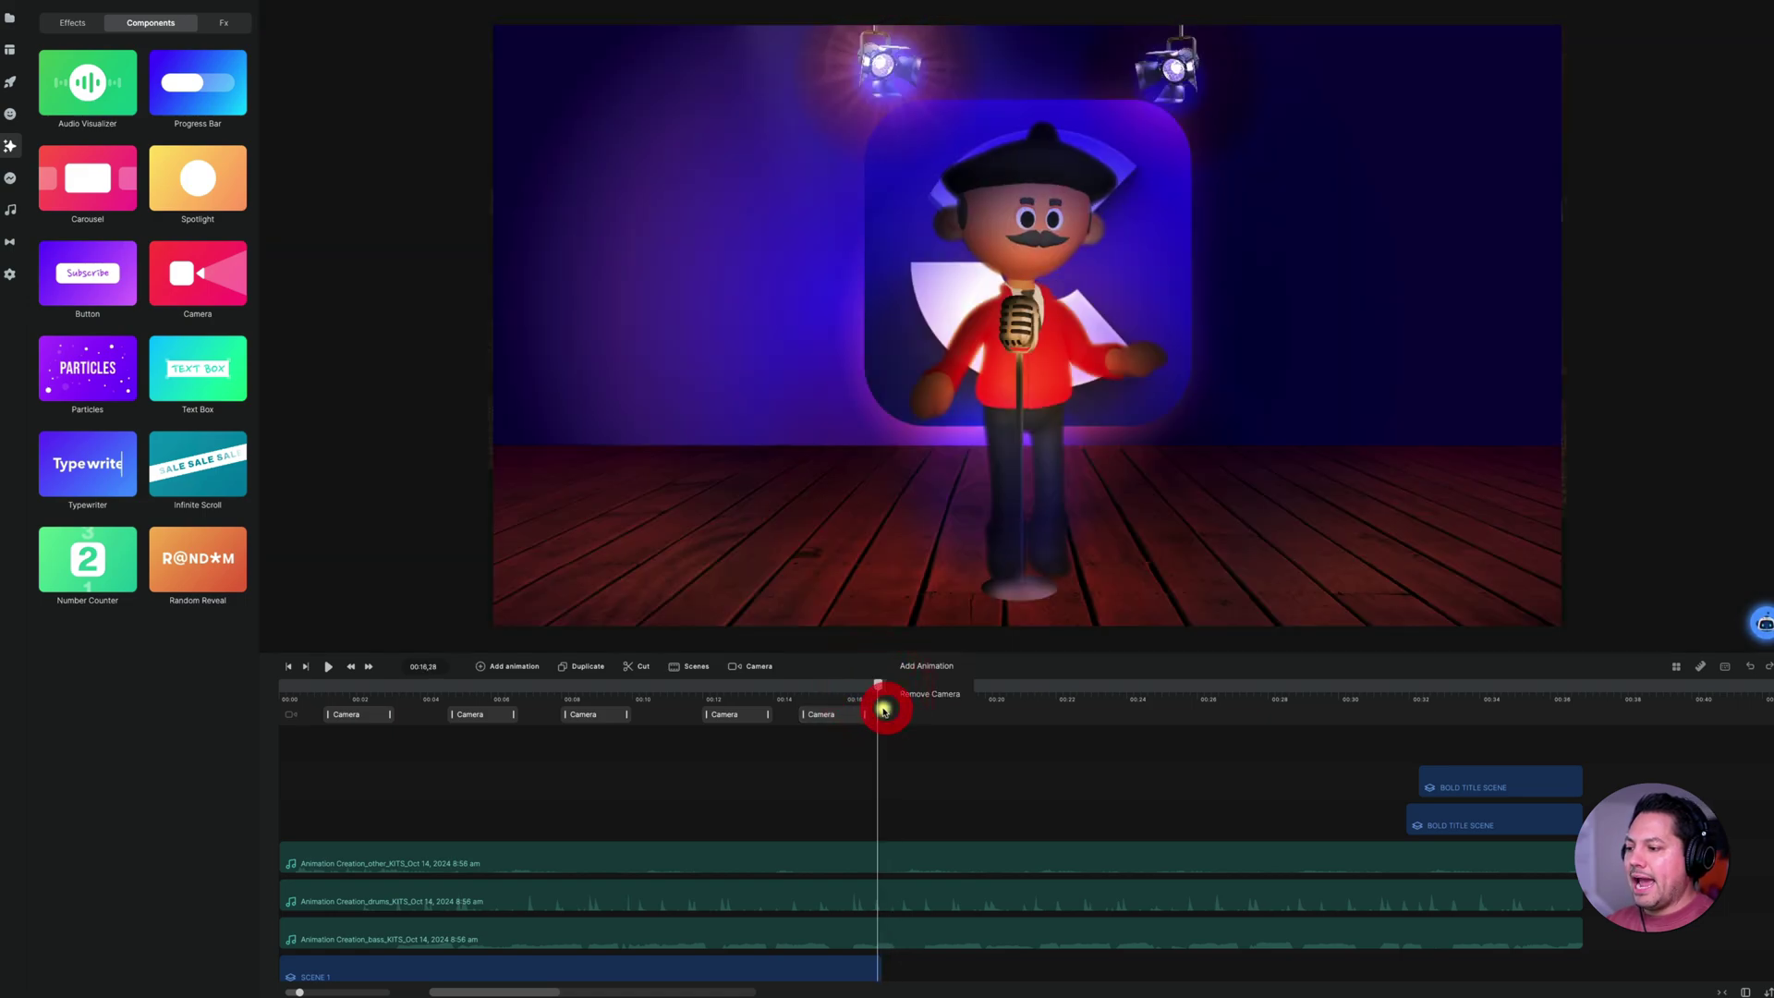
{"action": "left_click", "coordinate": [879, 686]}
{"action": "left_click_drag", "start_coordinate": [878, 686], "coordinate": [968, 686]}
{"action": "left_click", "coordinate": [928, 716]}
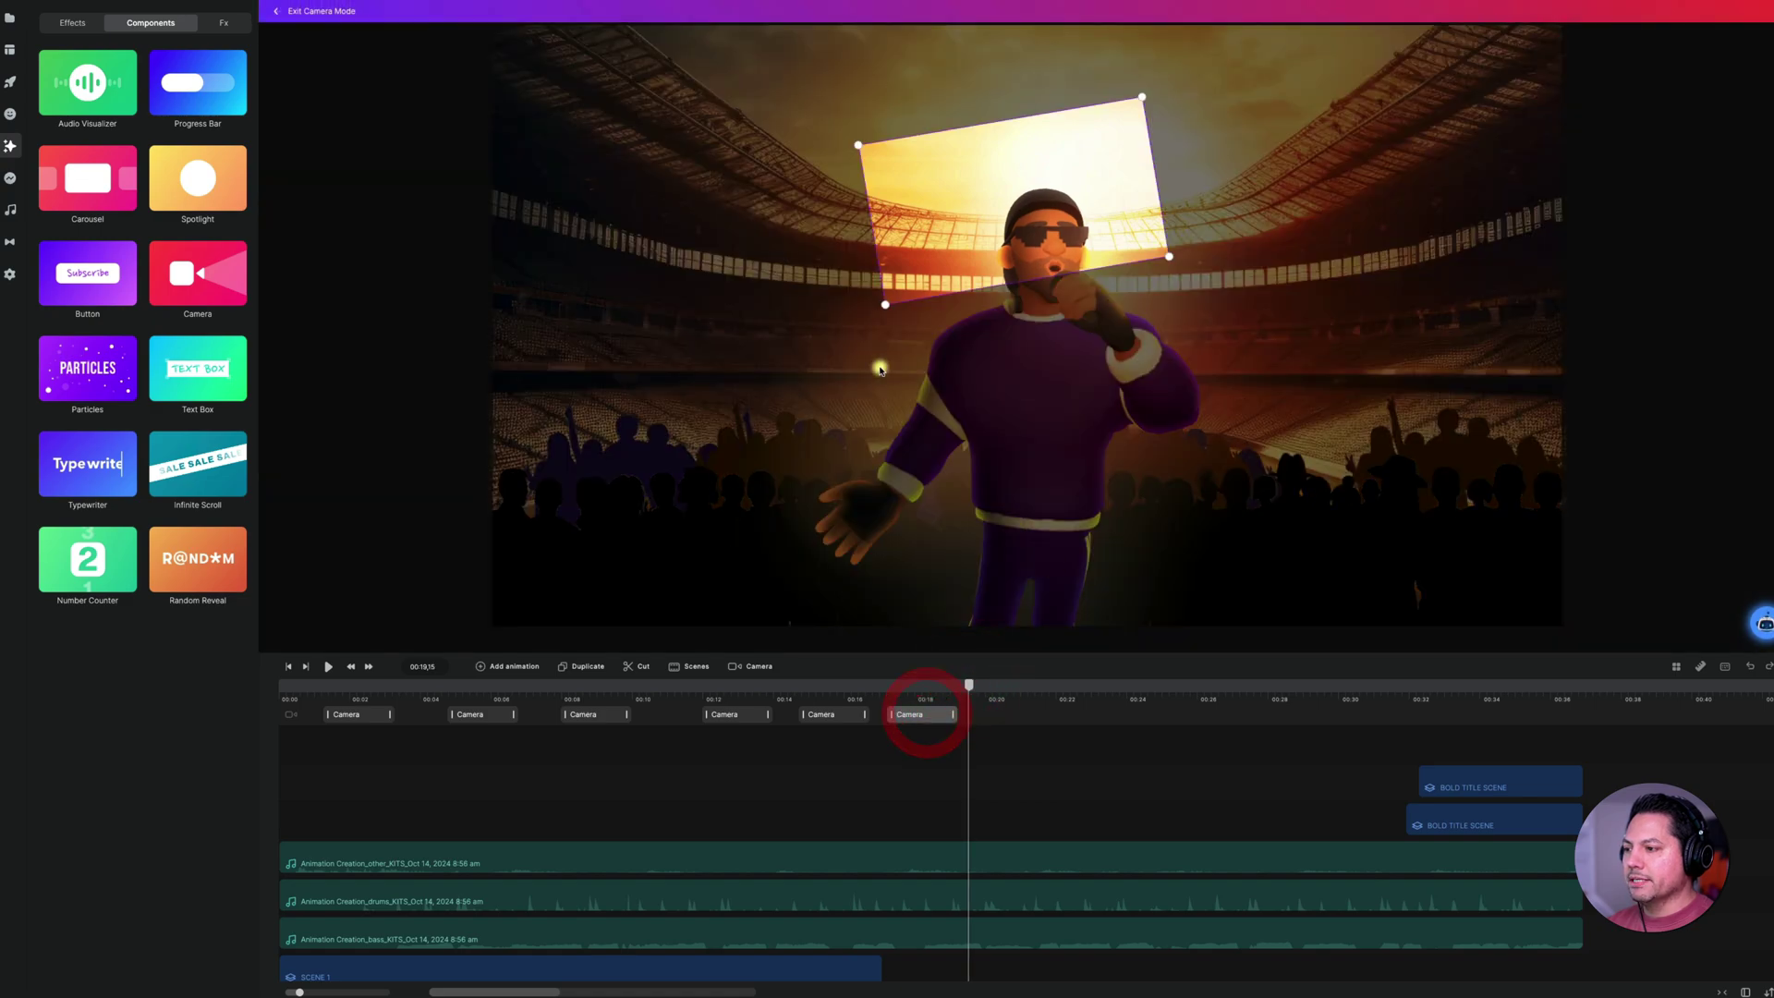
{"action": "left_click_drag", "start_coordinate": [884, 304], "coordinate": [724, 586]}
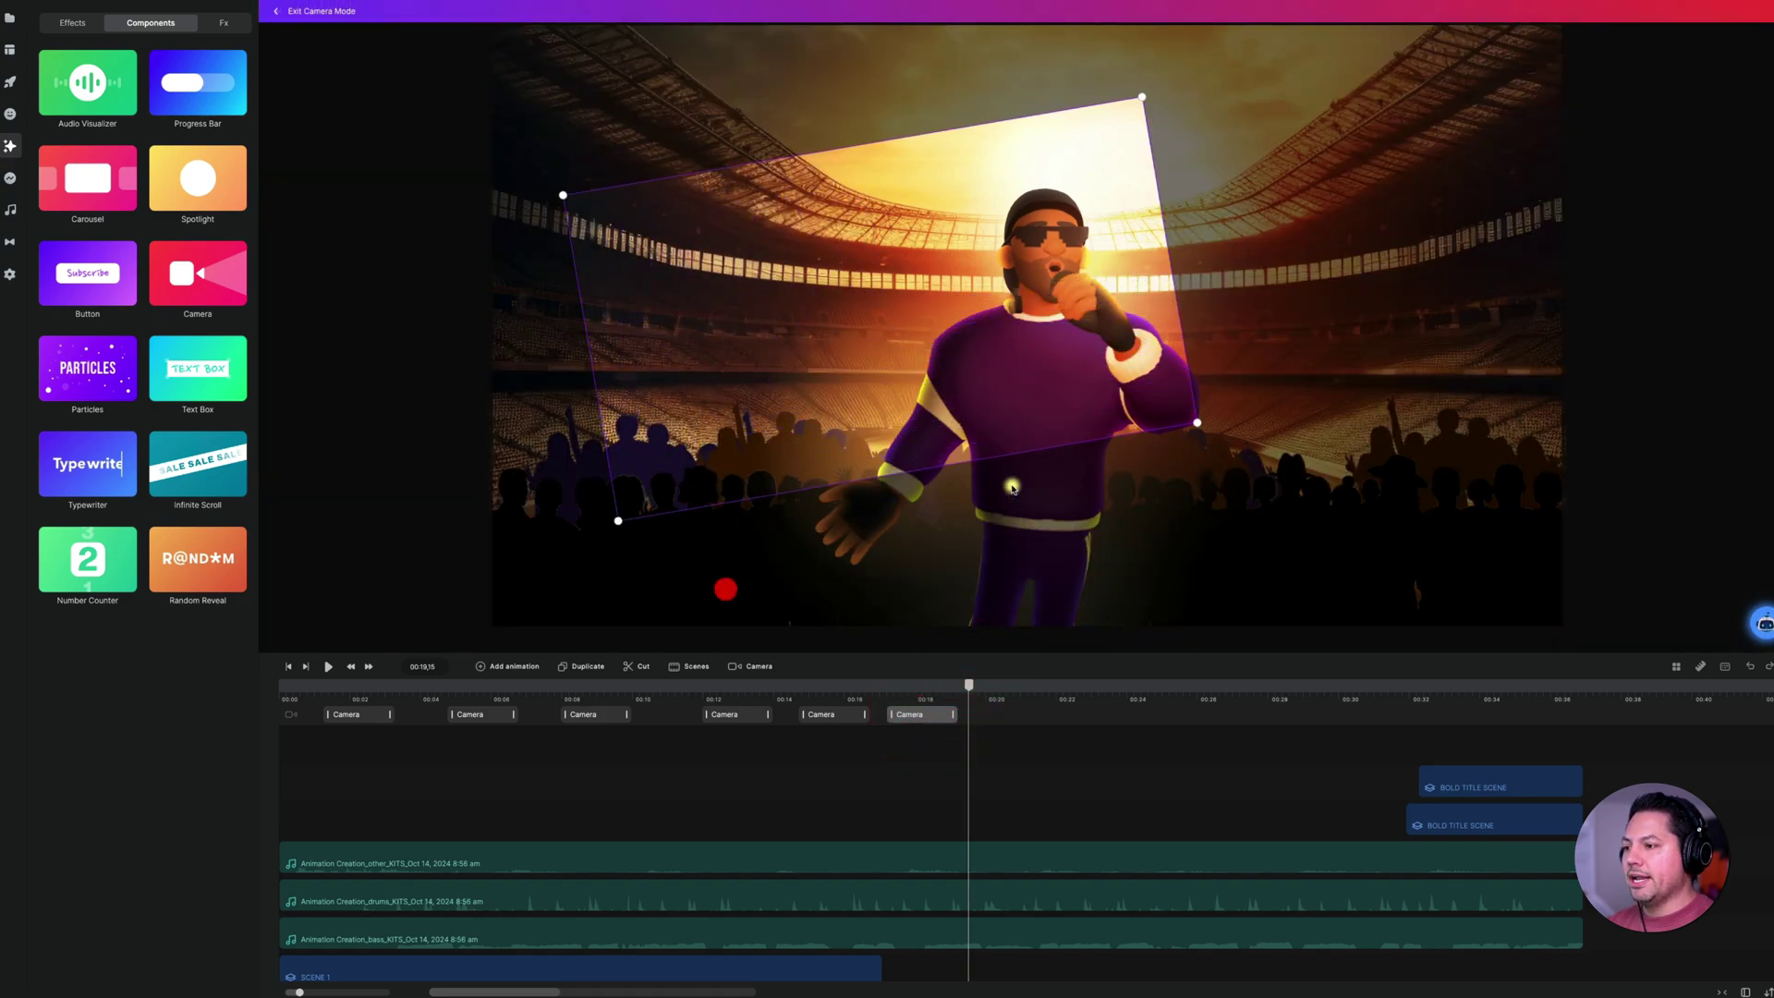
{"action": "left_click_drag", "start_coordinate": [1197, 425], "coordinate": [1247, 430]}
{"action": "left_click", "coordinate": [1252, 428]}
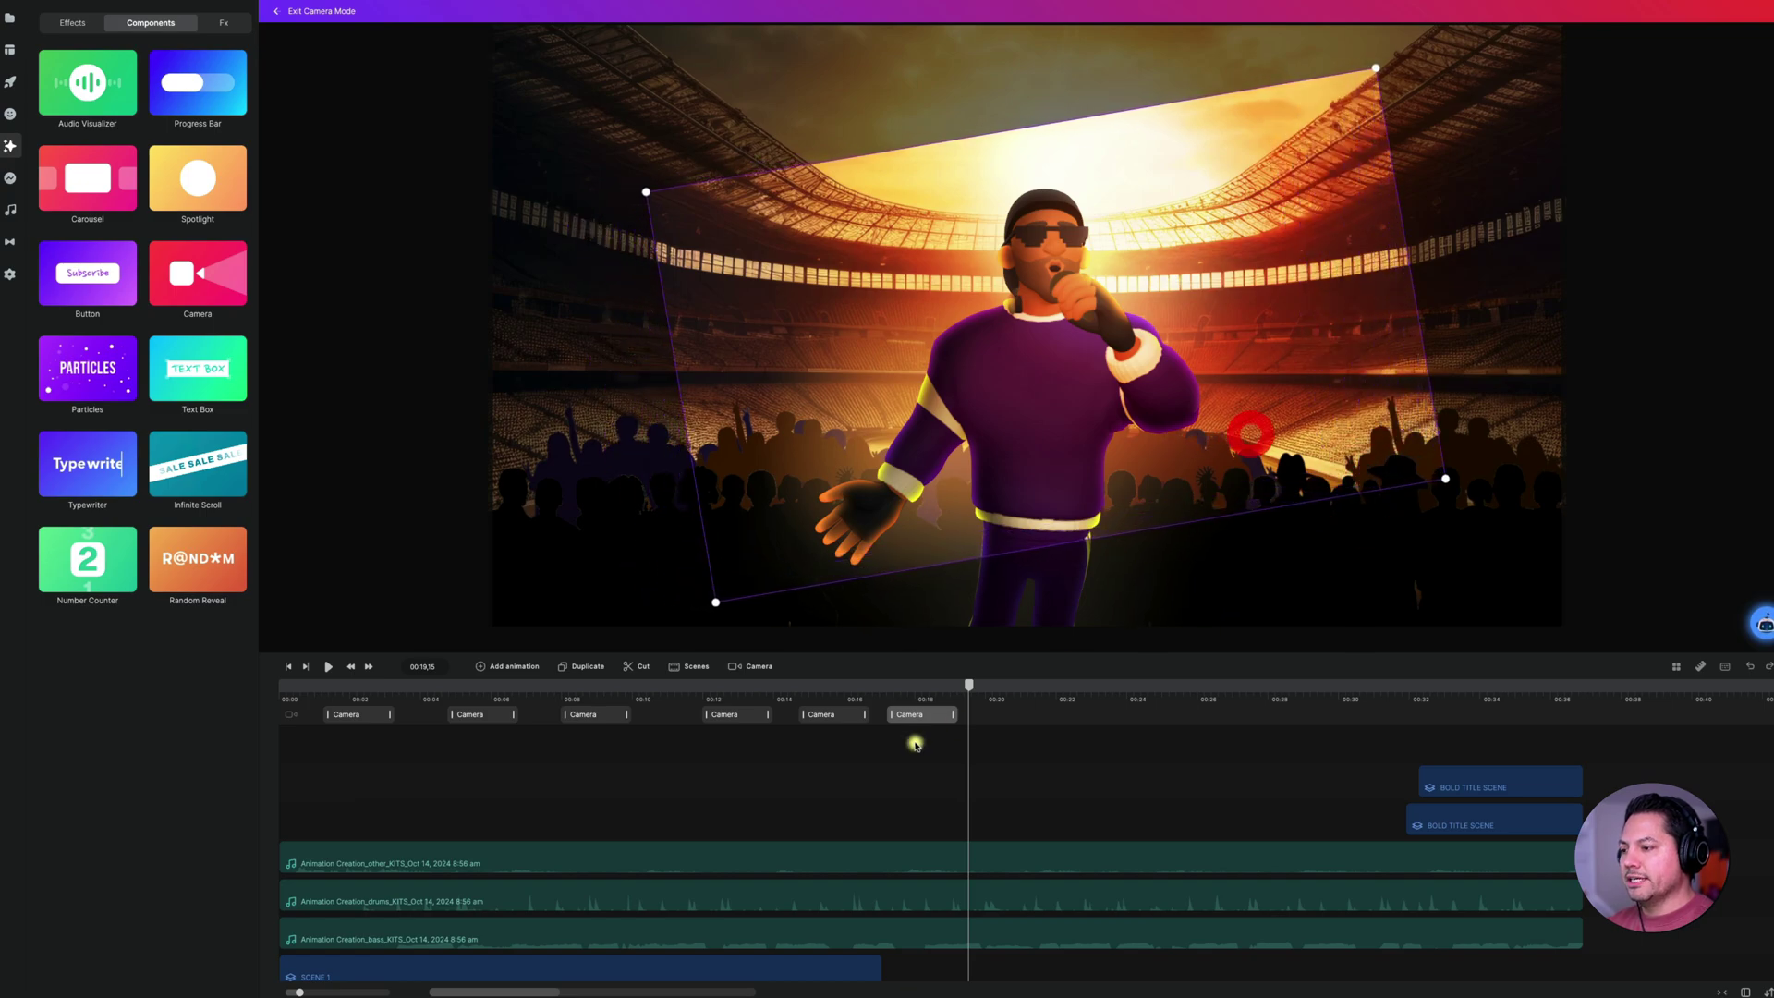
- Play back the new stadium camera move from 00:17
{"action": "left_click", "coordinate": [884, 688]}
{"action": "key", "text": "space"}
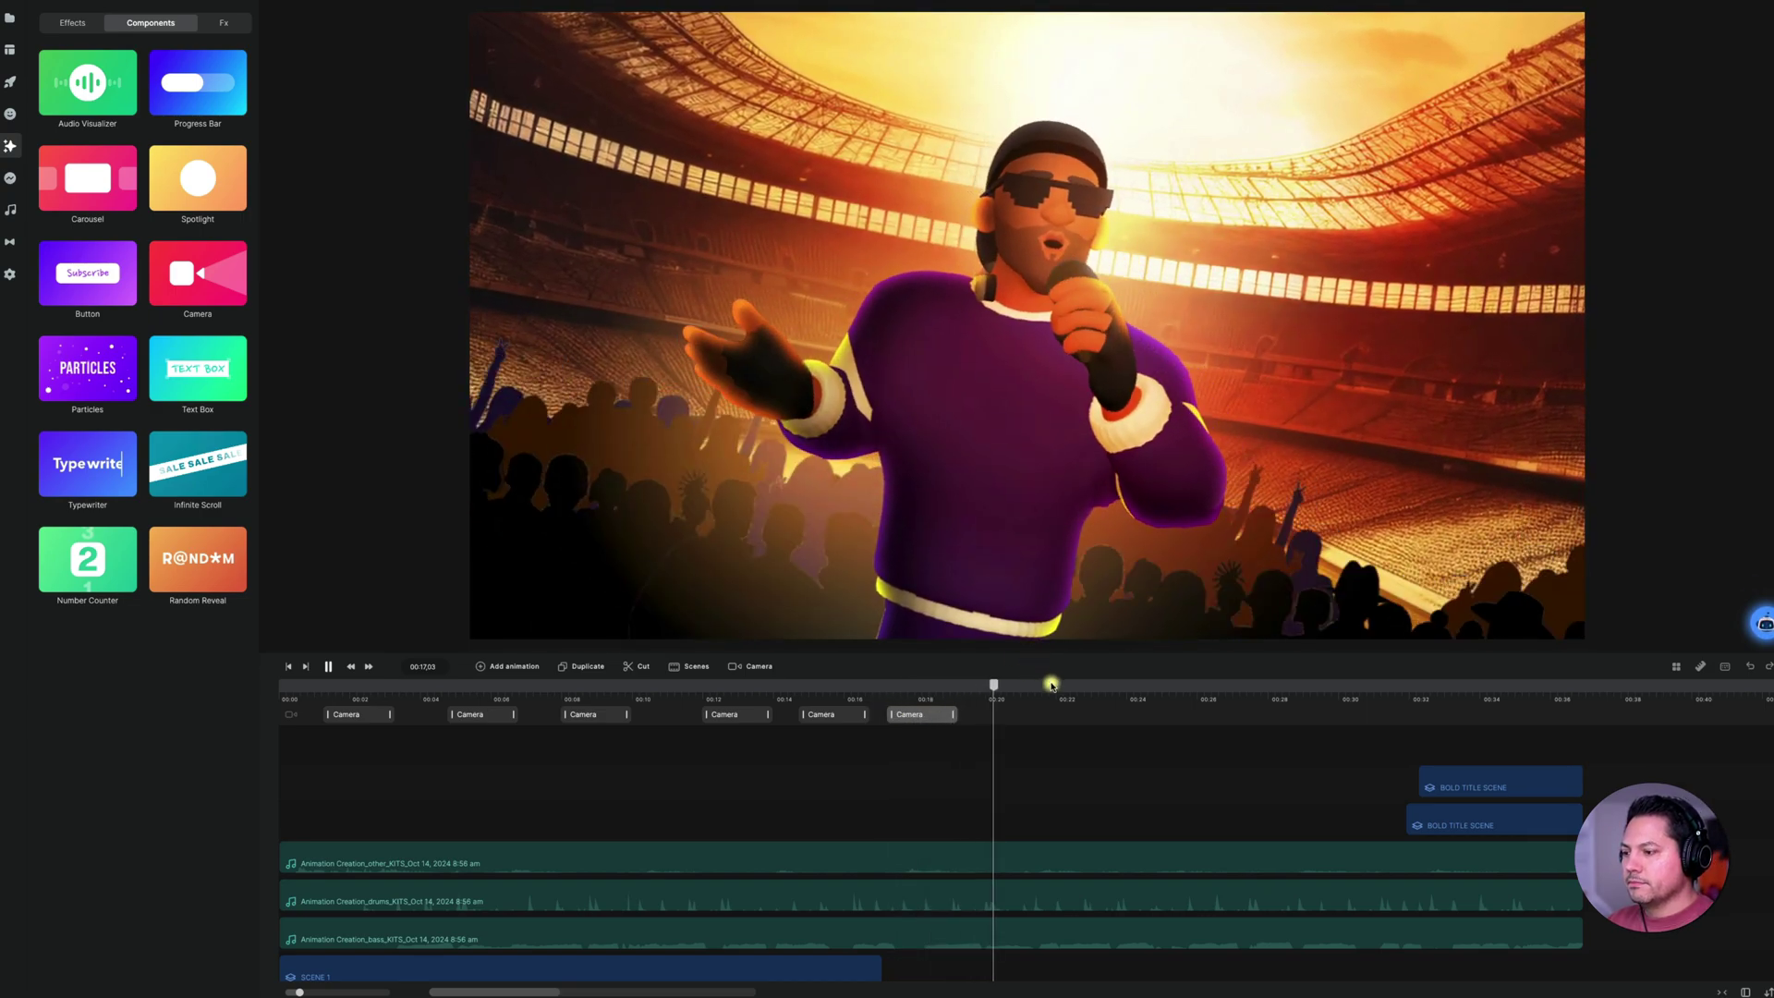
{"action": "key", "text": "space"}
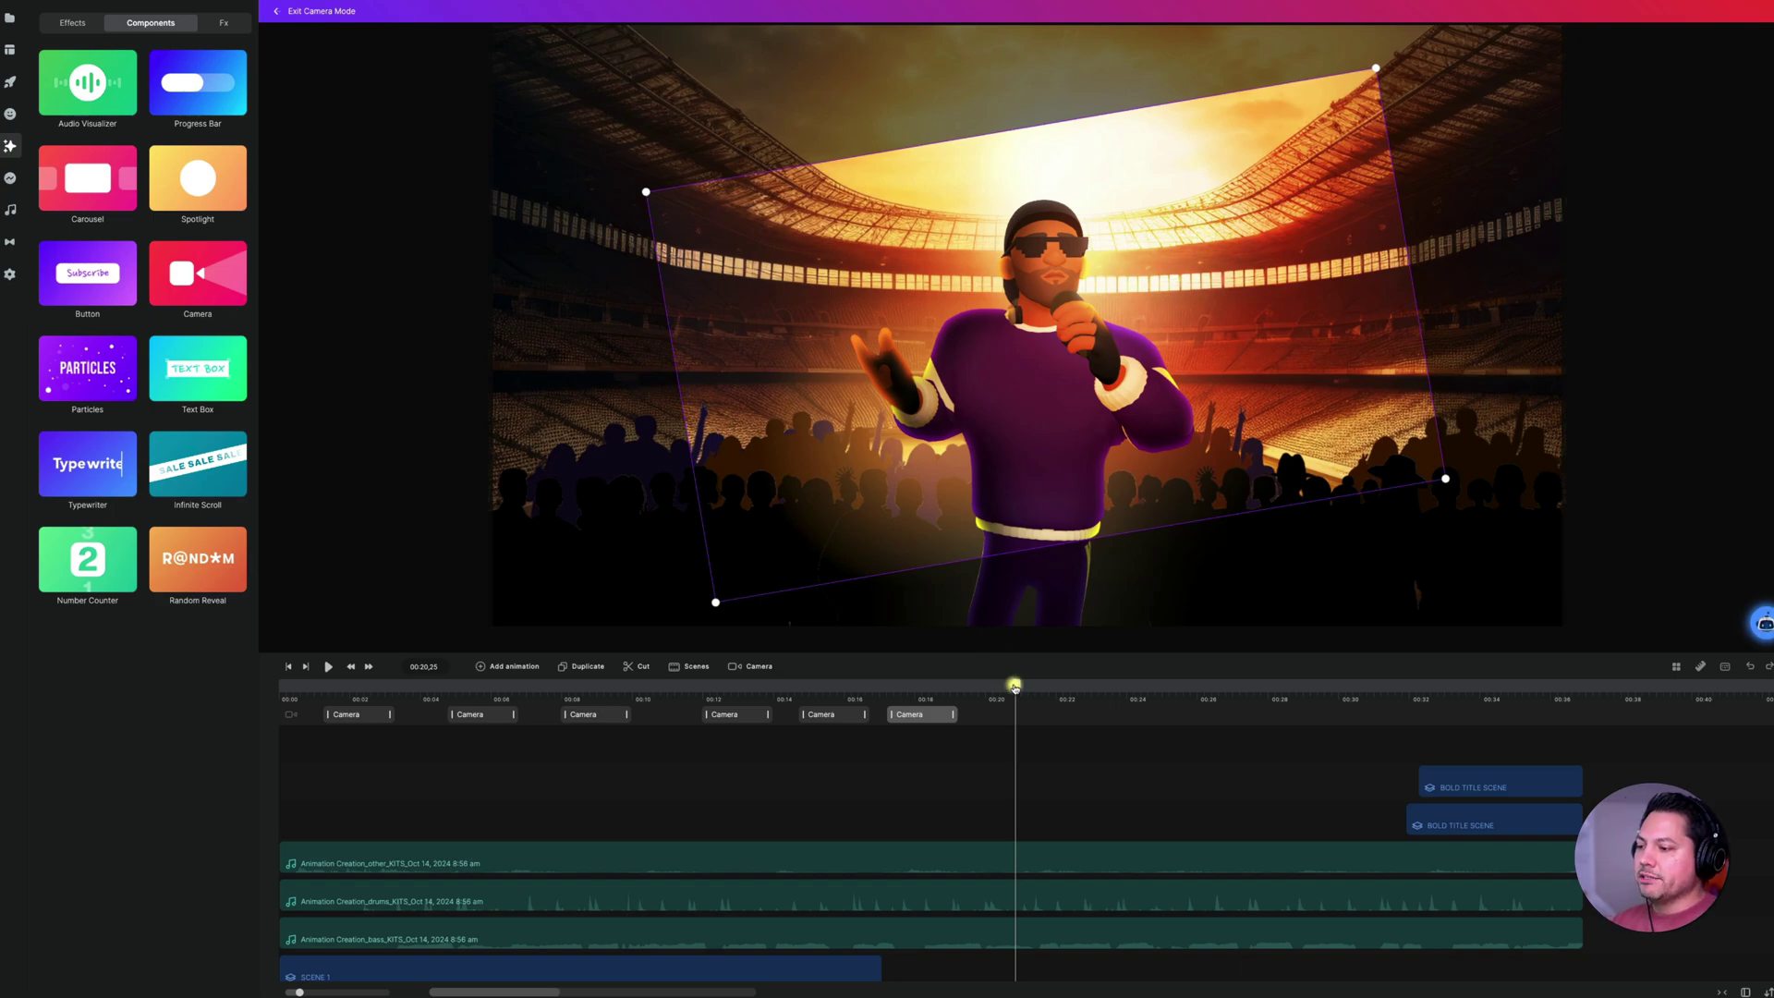
- Add a Camera clip near 00:22 and select it with the playhead at 00:24
{"action": "left_click_drag", "start_coordinate": [1014, 686], "coordinate": [1019, 685]}
{"action": "left_click", "coordinate": [1067, 672]}
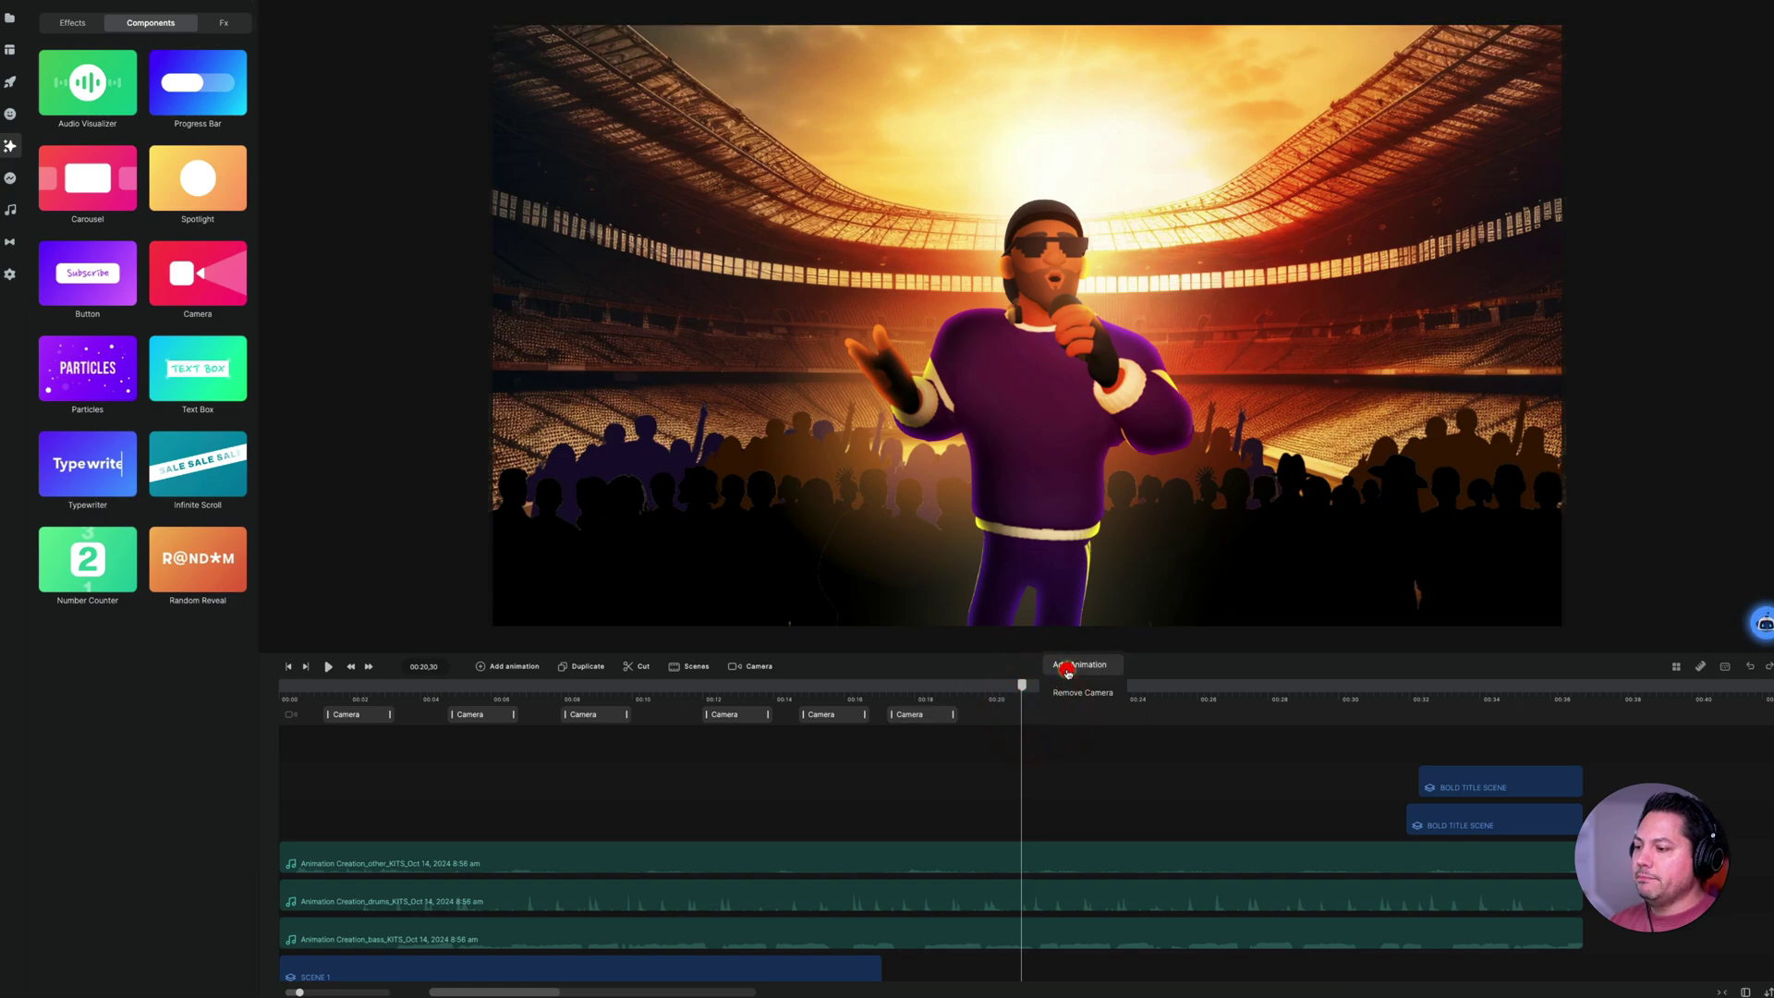
{"action": "left_click", "coordinate": [1068, 671]}
{"action": "left_click_drag", "start_coordinate": [1020, 686], "coordinate": [1132, 685]}
{"action": "left_click", "coordinate": [1086, 715]}
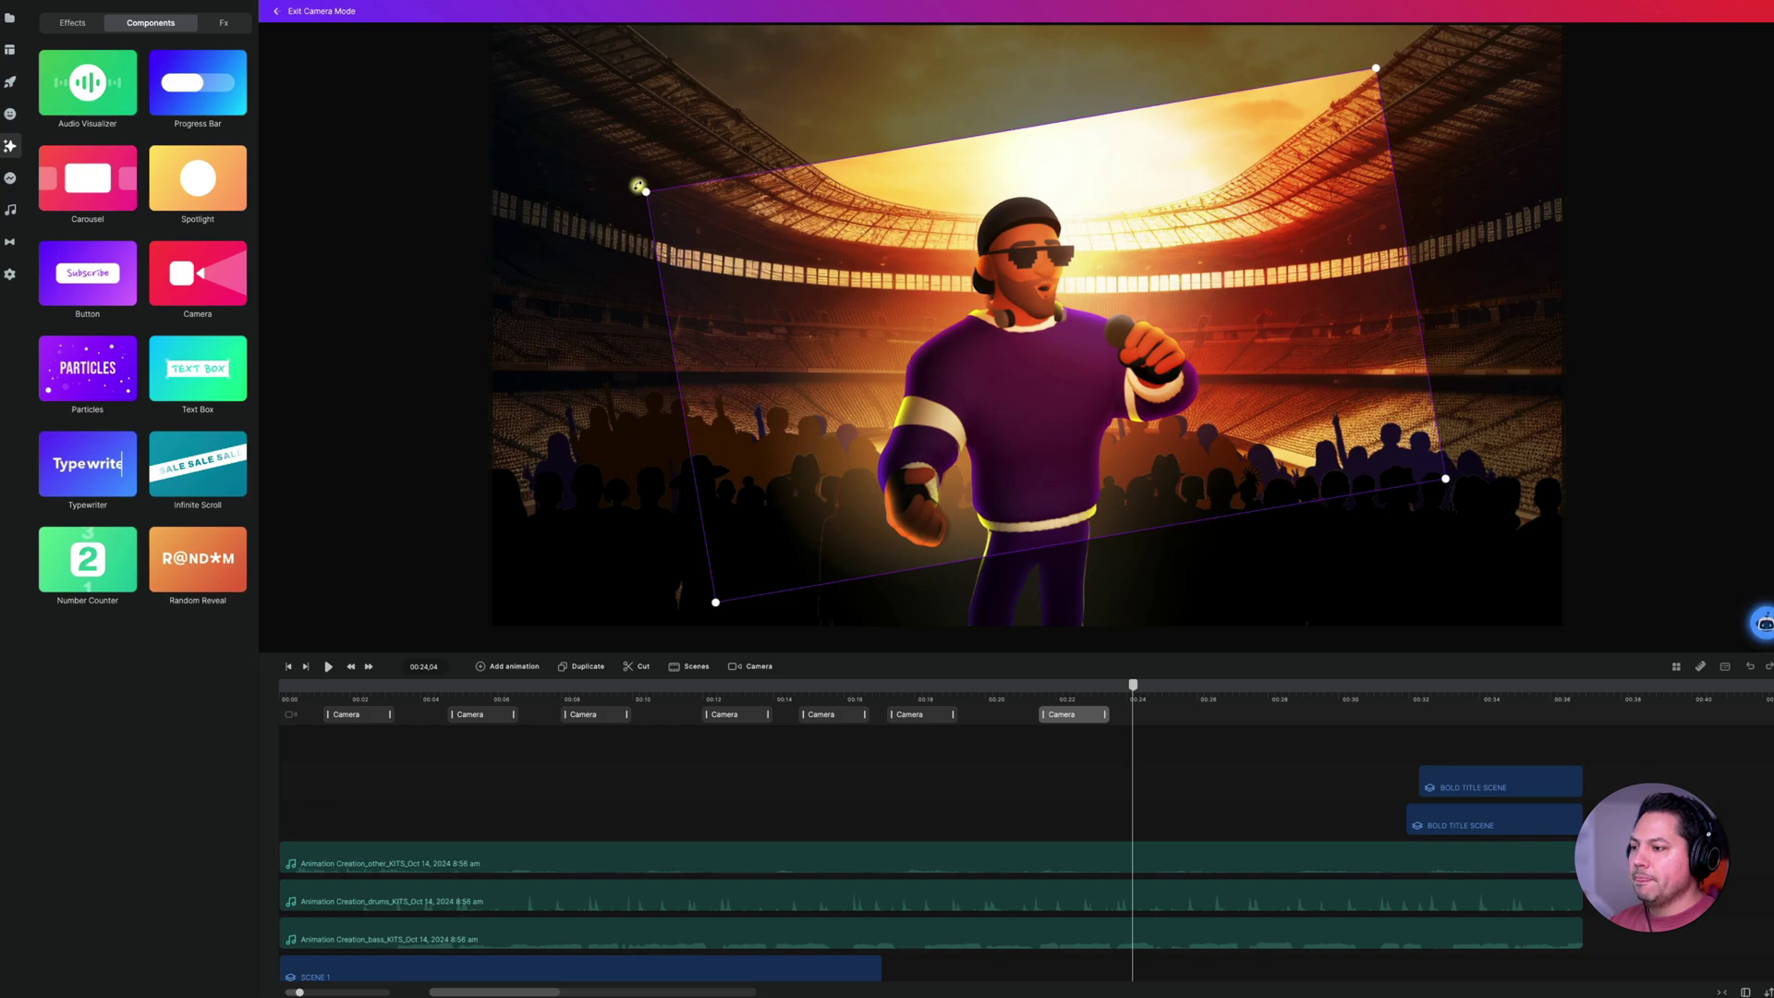
- Rotate the frame upright, shrink it onto the singer, and replay the zoom from 00:21
{"action": "left_click_drag", "start_coordinate": [637, 185], "coordinate": [682, 123]}
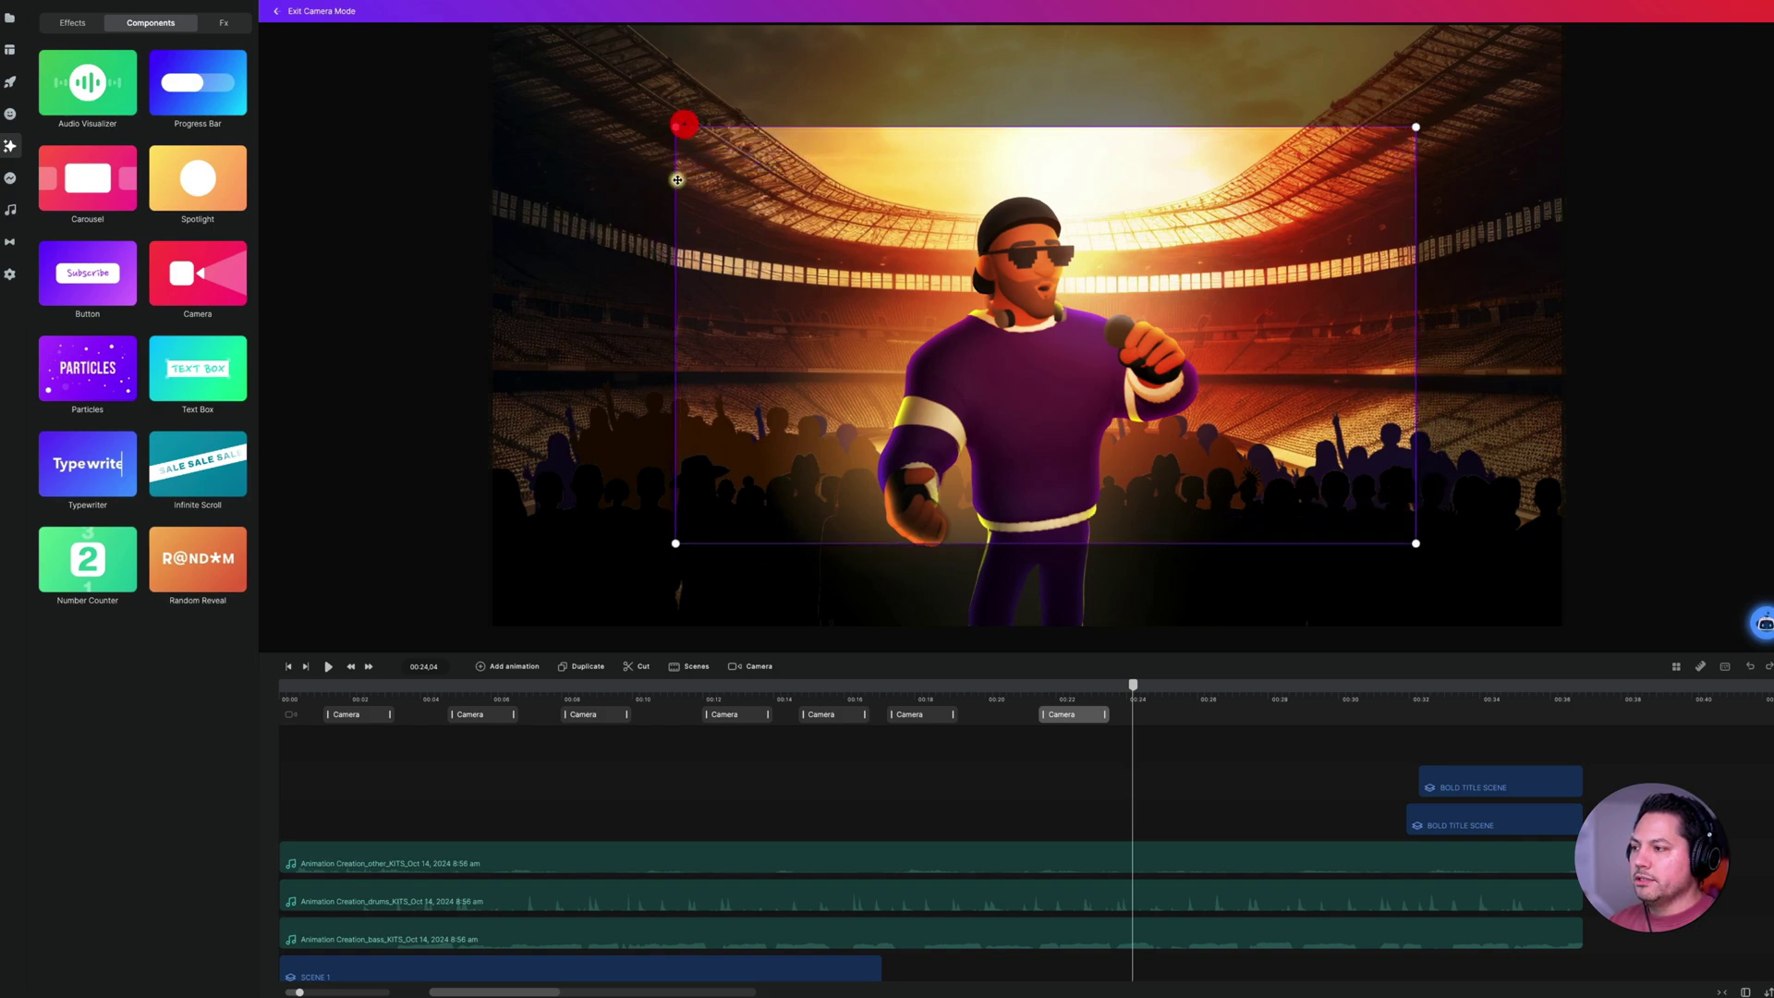
{"action": "left_click_drag", "start_coordinate": [677, 545], "coordinate": [832, 455]}
{"action": "left_click_drag", "start_coordinate": [960, 374], "coordinate": [978, 400]}
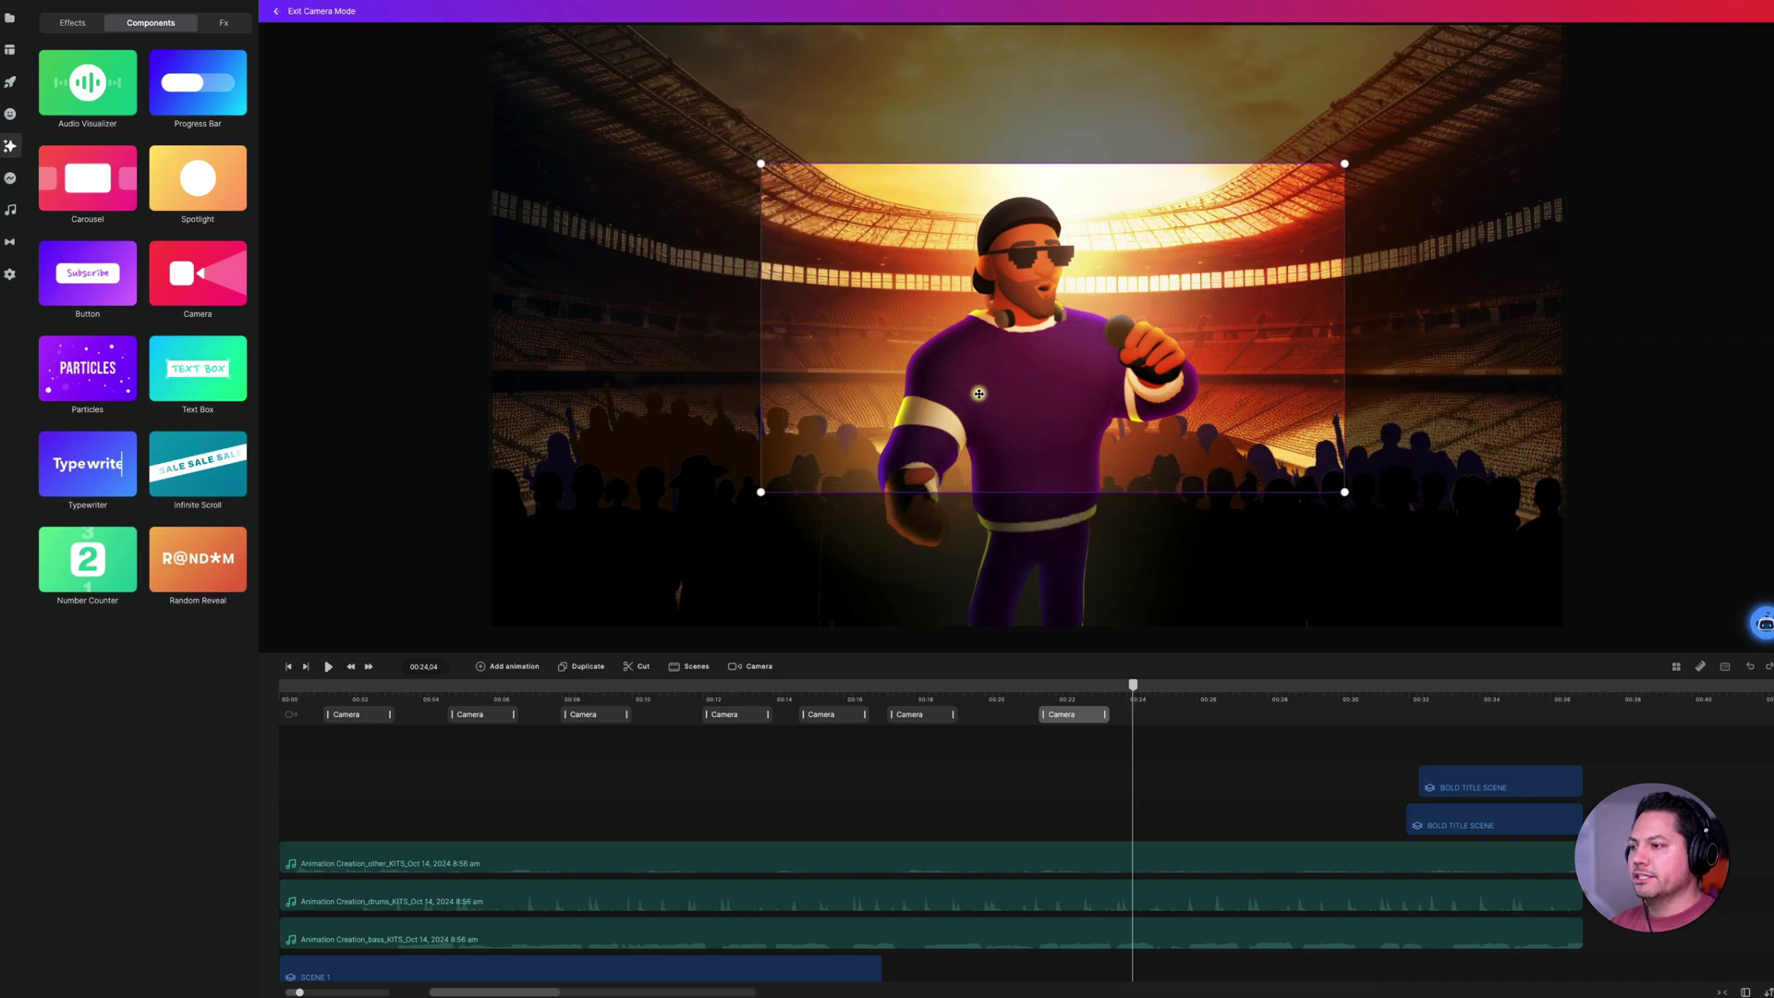
{"action": "left_click", "coordinate": [1022, 689]}
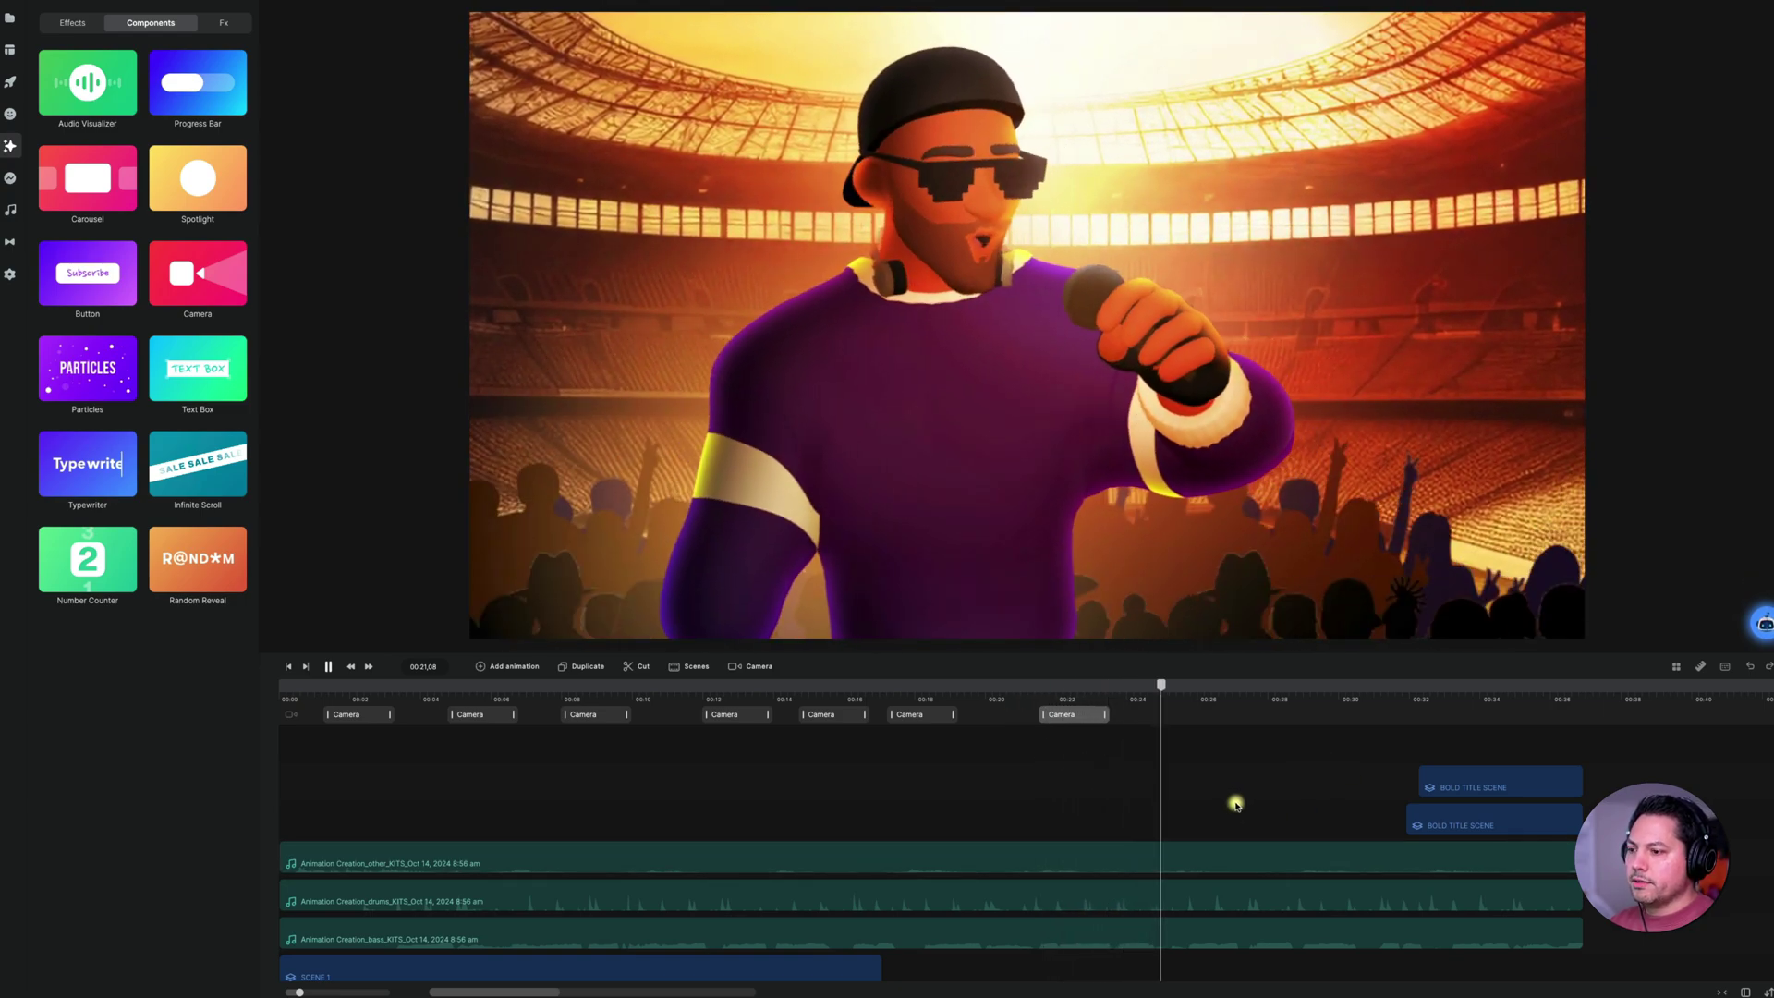
{"action": "key", "text": "space"}
{"action": "left_click_drag", "start_coordinate": [1182, 686], "coordinate": [1211, 691]}
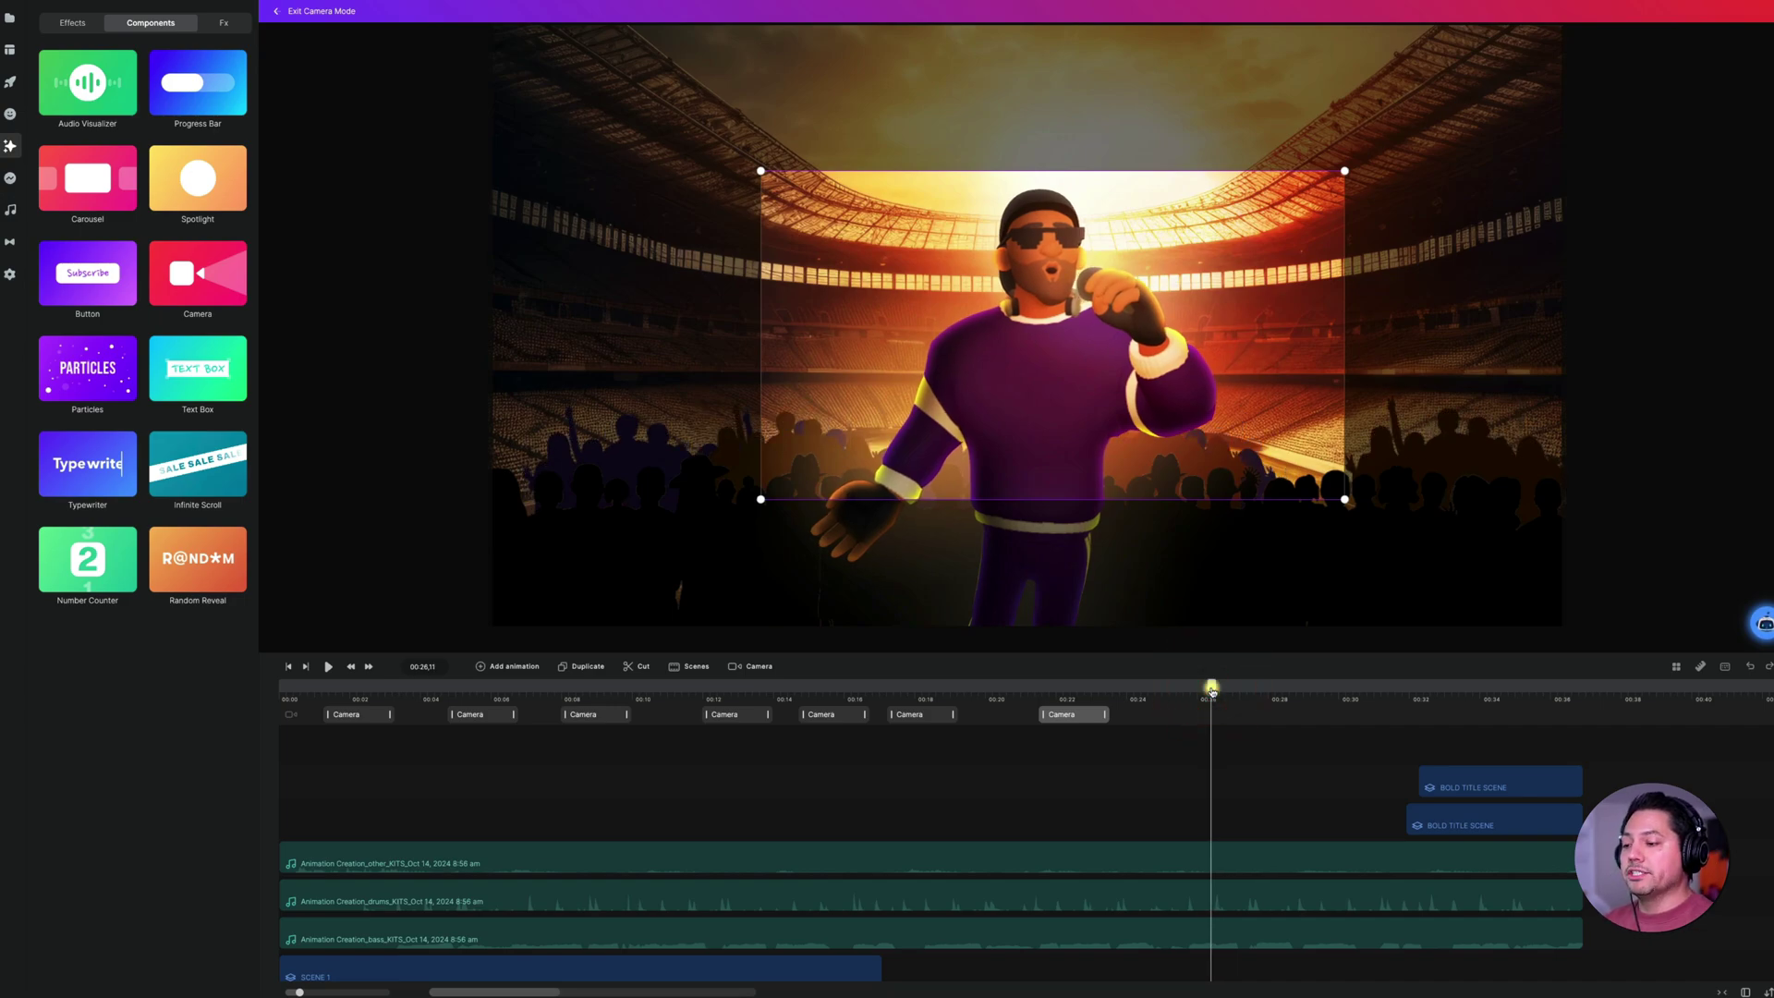
- Add a Camera clip at 00:26 and select it with the playhead at about 00:29
{"action": "left_click", "coordinate": [1216, 722]}
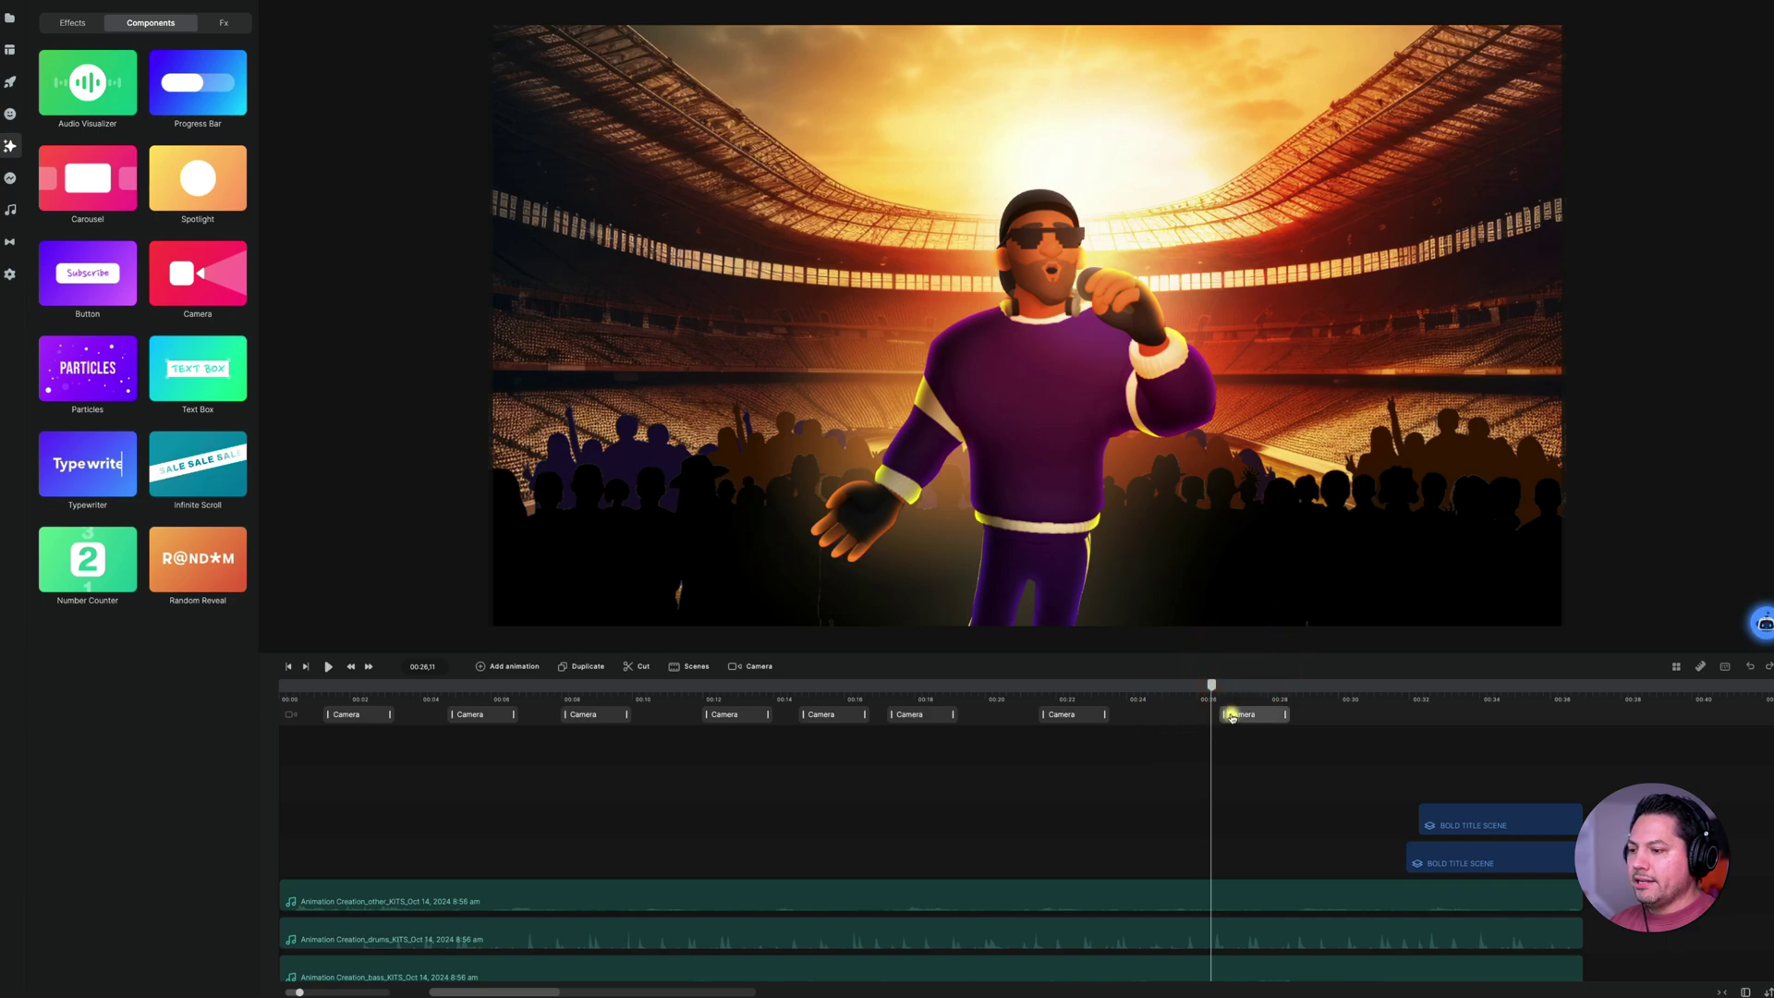
{"action": "left_click", "coordinate": [1232, 717]}
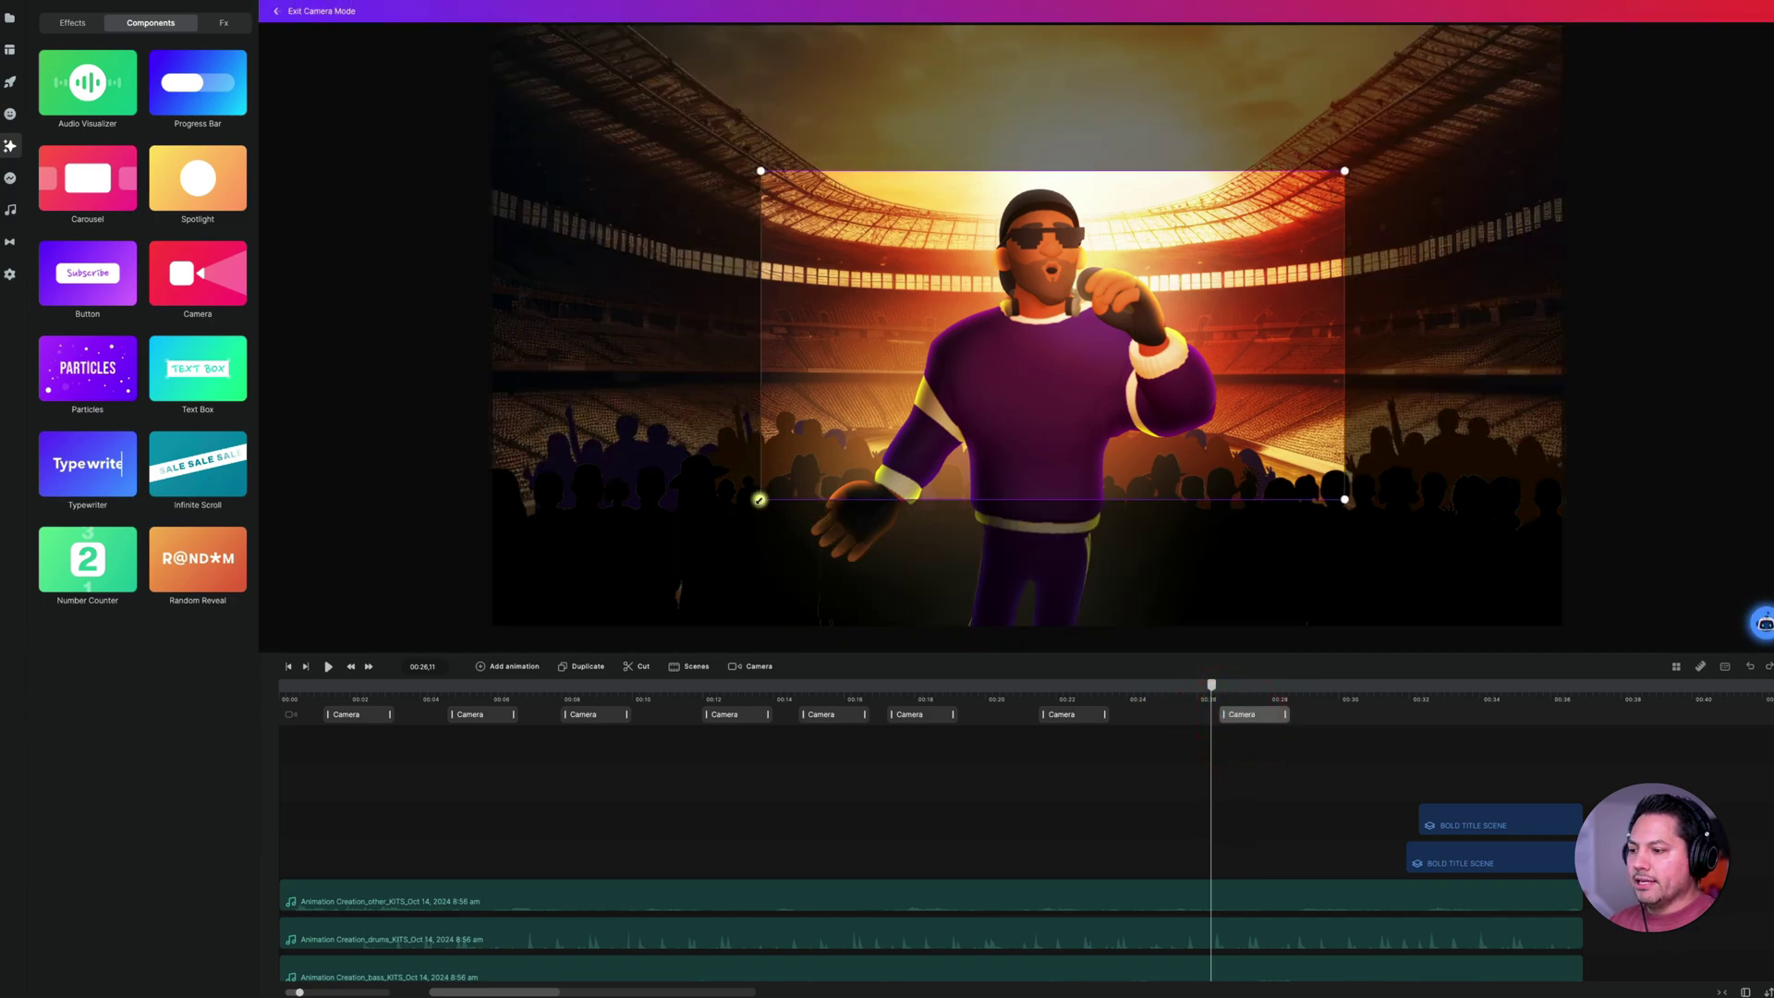
{"action": "left_click_drag", "start_coordinate": [1209, 686], "coordinate": [1301, 685]}
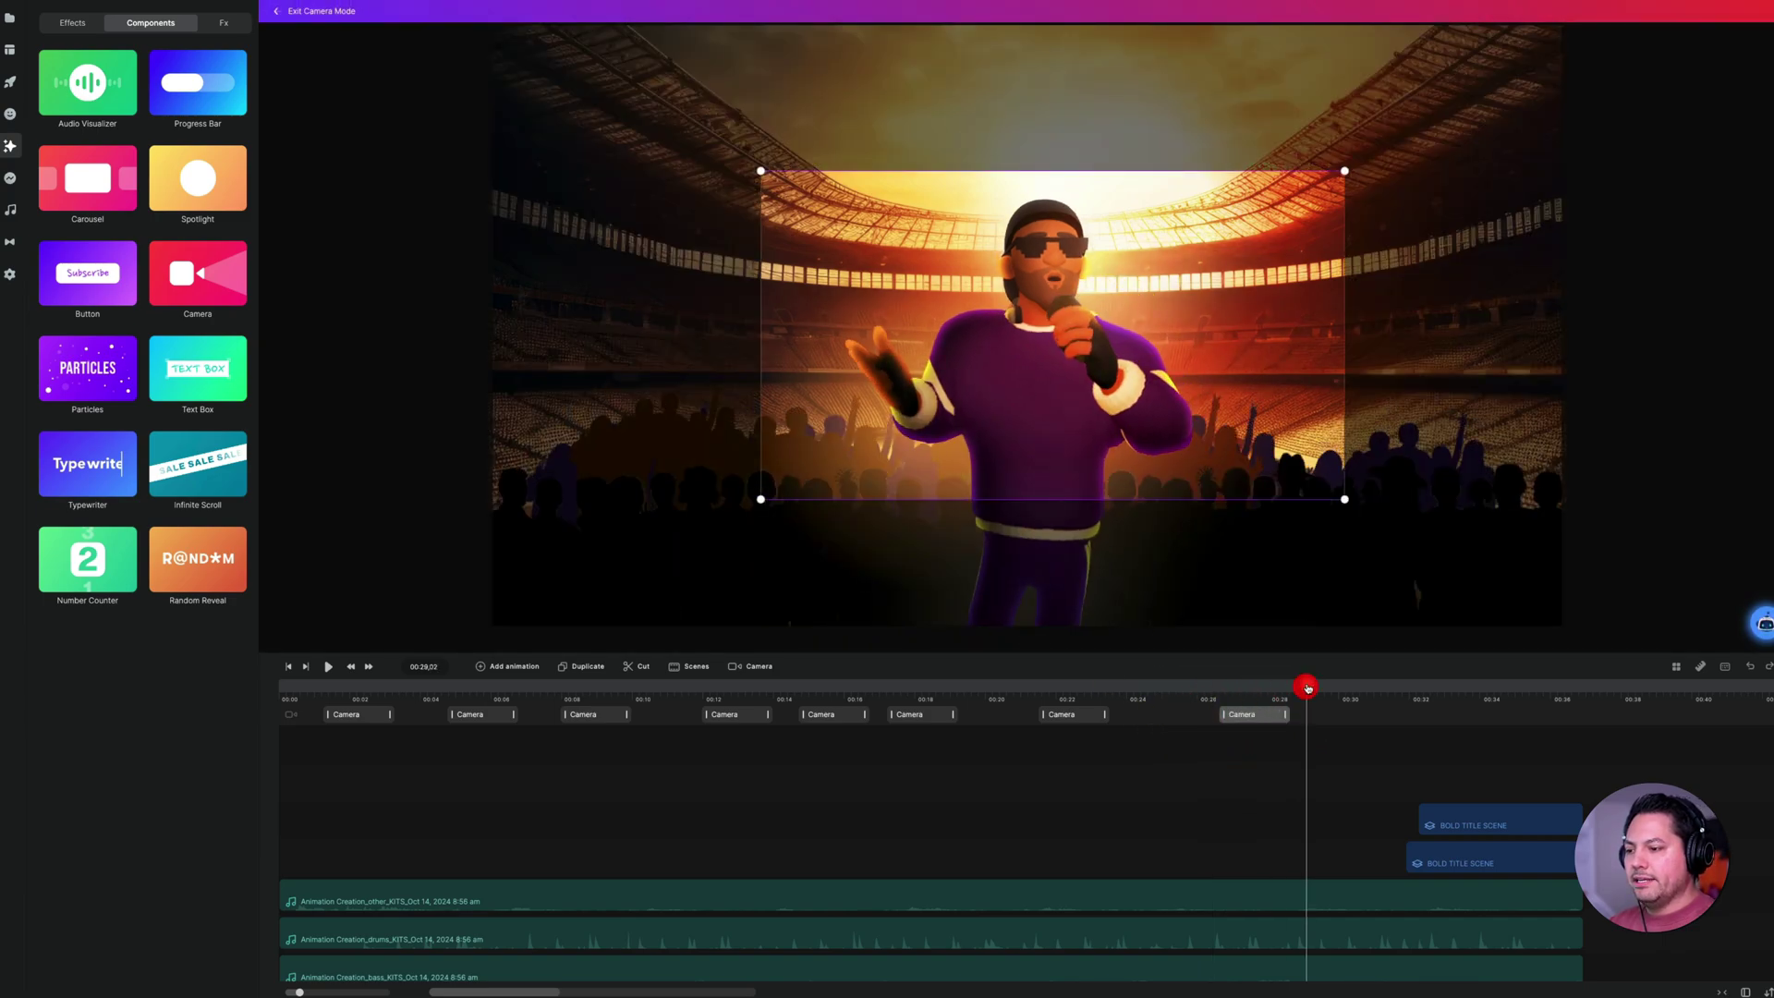
- Enlarge and centre the frame over the stadium, then play the zoom-out from 00:26
{"action": "left_click_drag", "start_coordinate": [758, 499], "coordinate": [624, 613]}
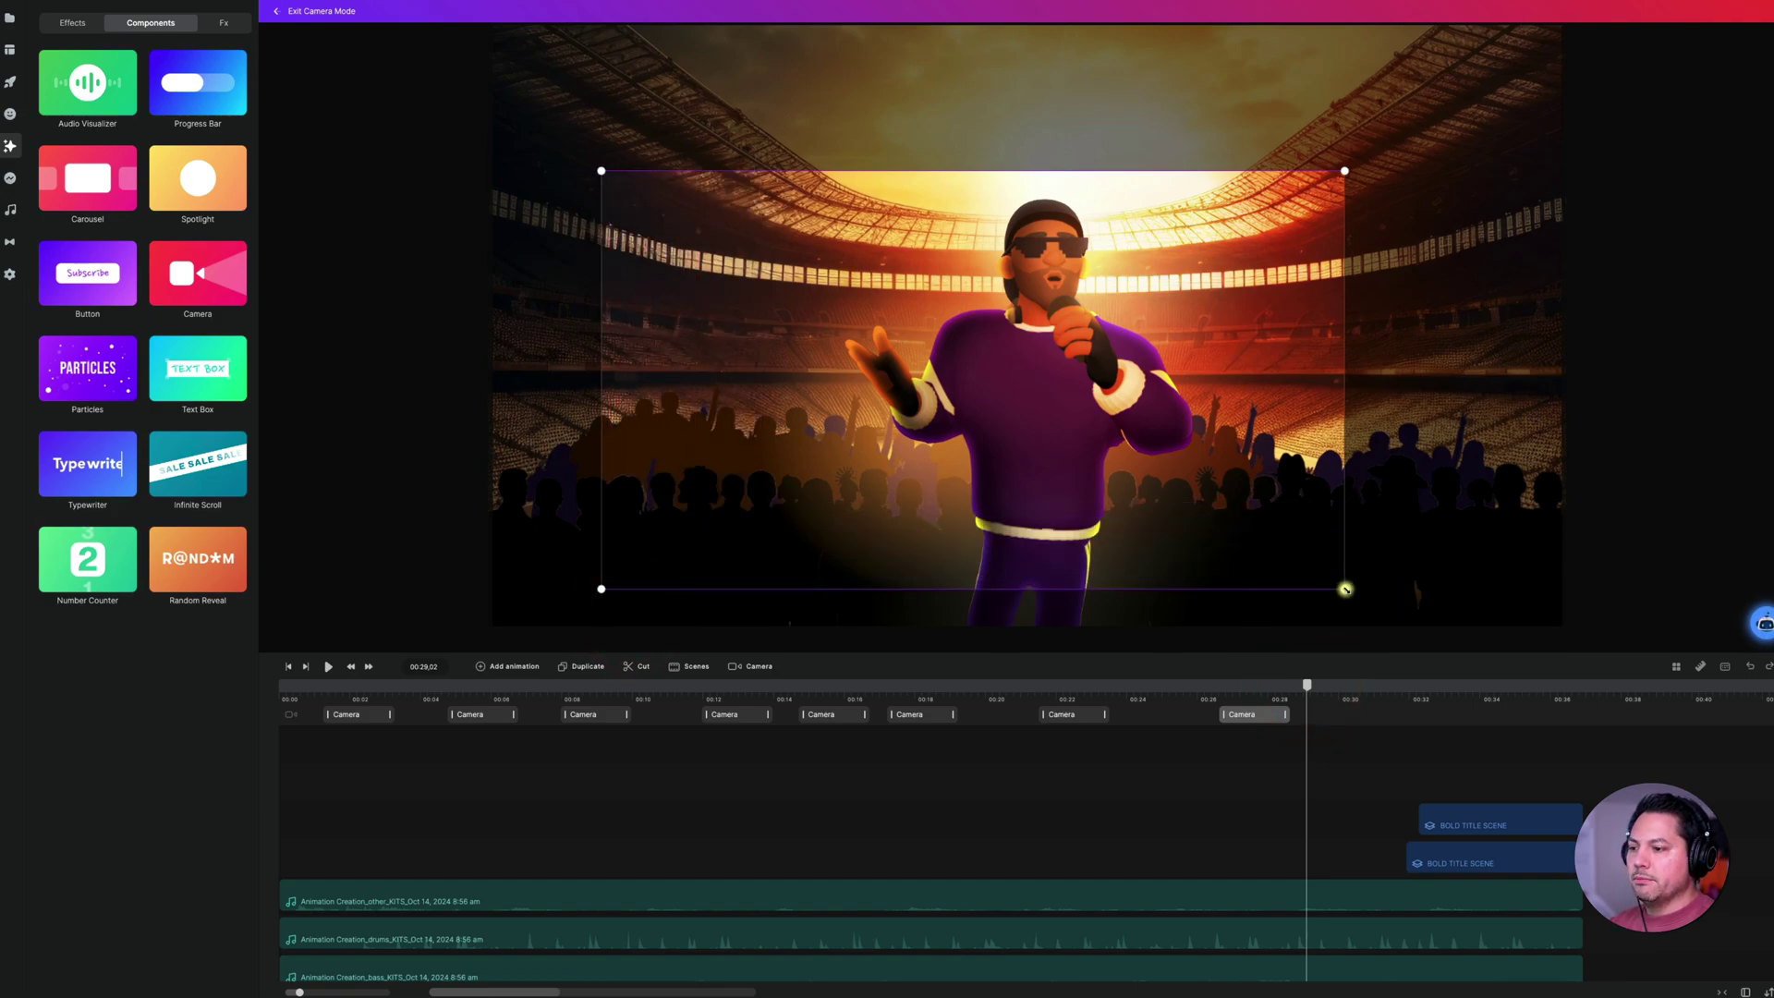
{"action": "left_click_drag", "start_coordinate": [1344, 588], "coordinate": [1413, 624]}
{"action": "left_click_drag", "start_coordinate": [1416, 169], "coordinate": [1336, 225]}
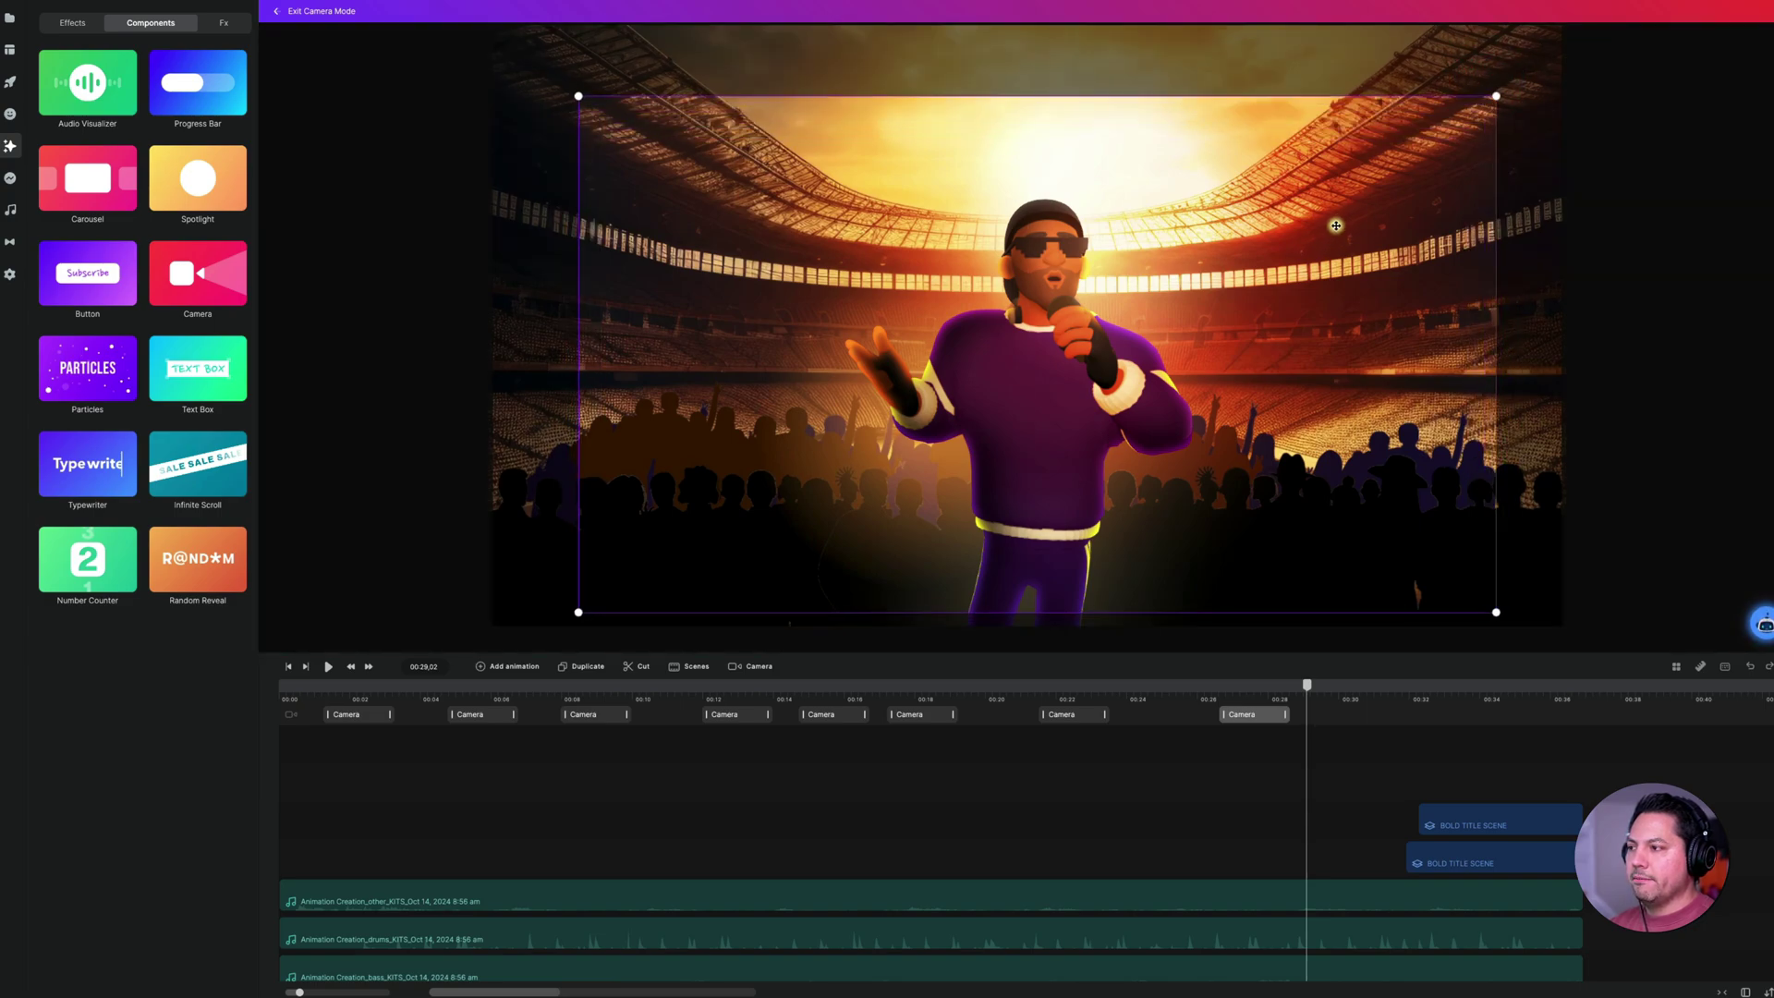
{"action": "left_click", "coordinate": [1211, 691]}
{"action": "key", "text": "space"}
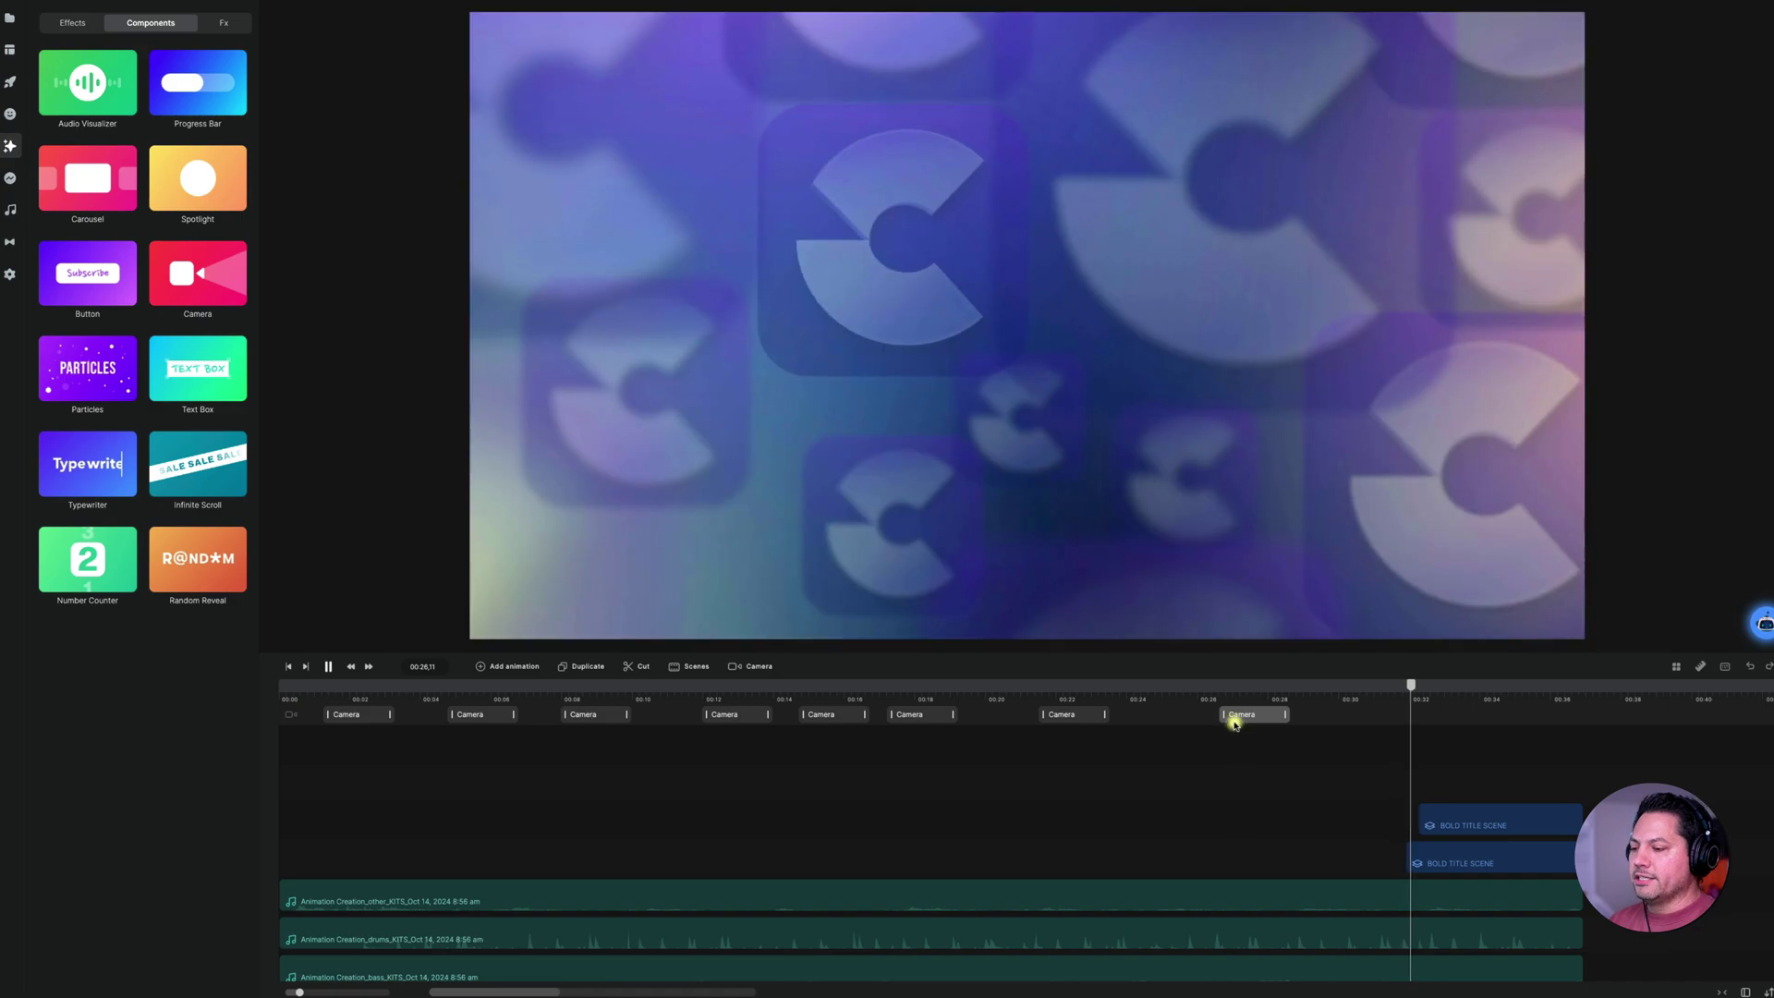
{"action": "left_click", "coordinate": [1199, 728]}
{"action": "left_click", "coordinate": [1209, 693]}
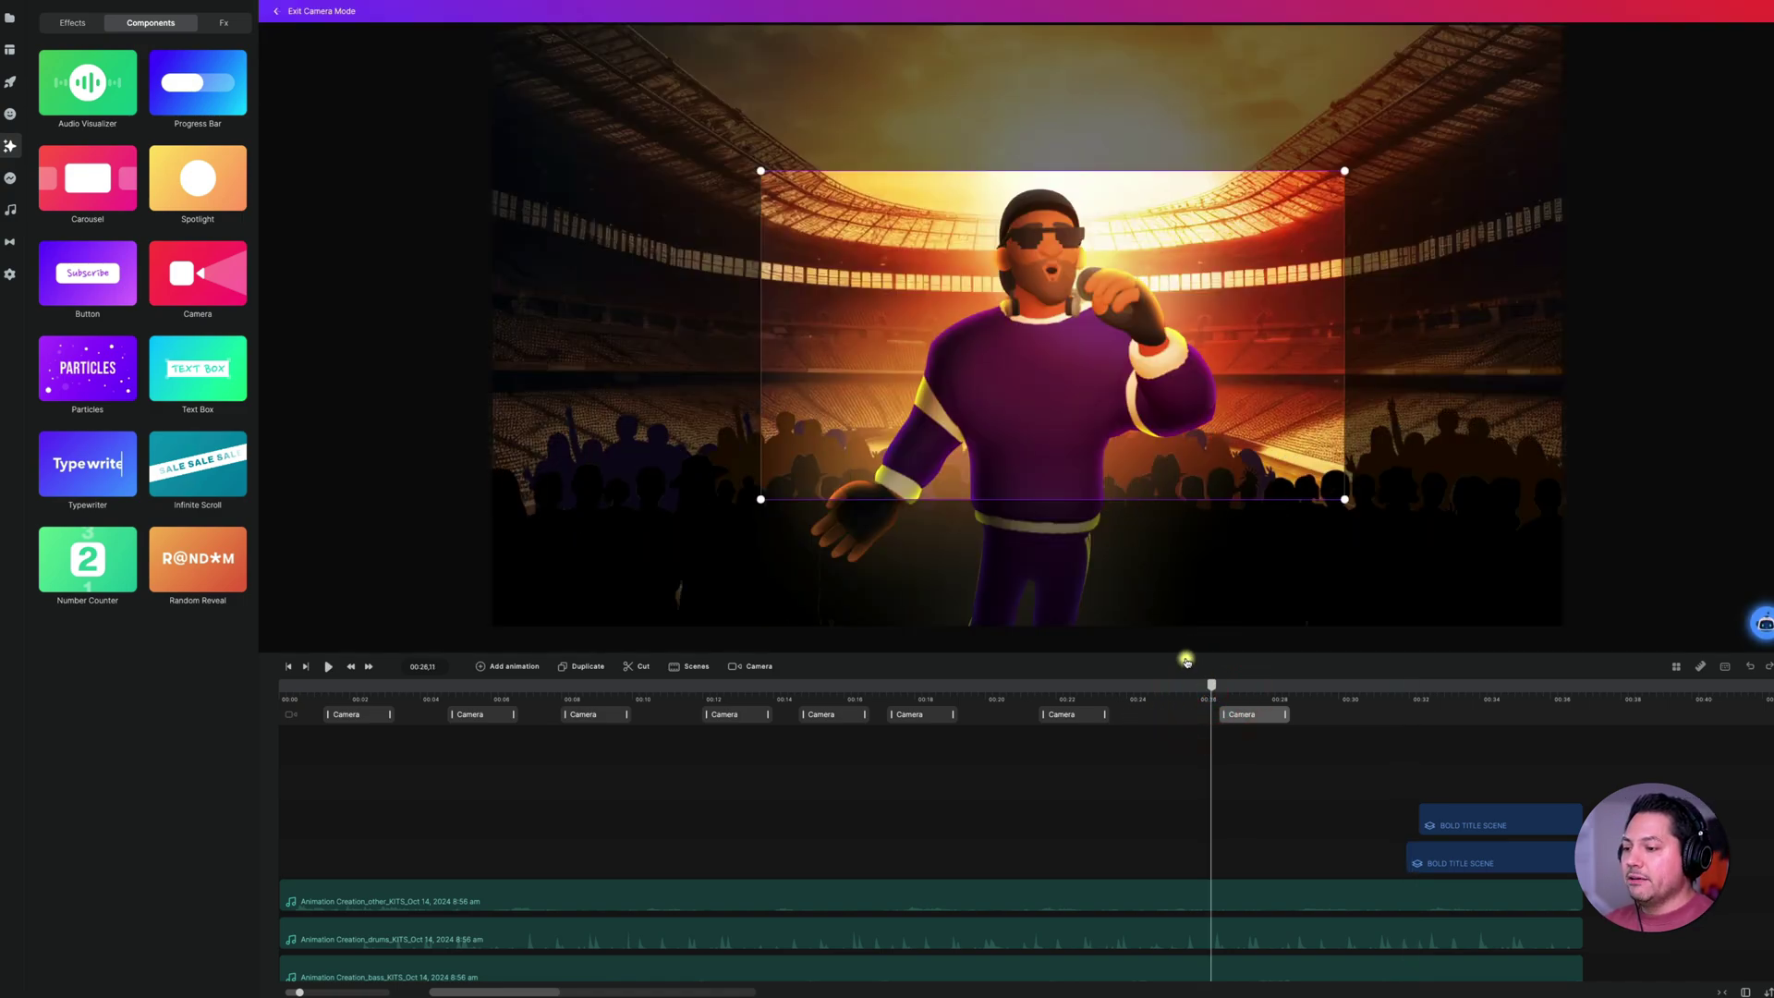
{"action": "left_click_drag", "start_coordinate": [1214, 688], "coordinate": [1019, 684]}
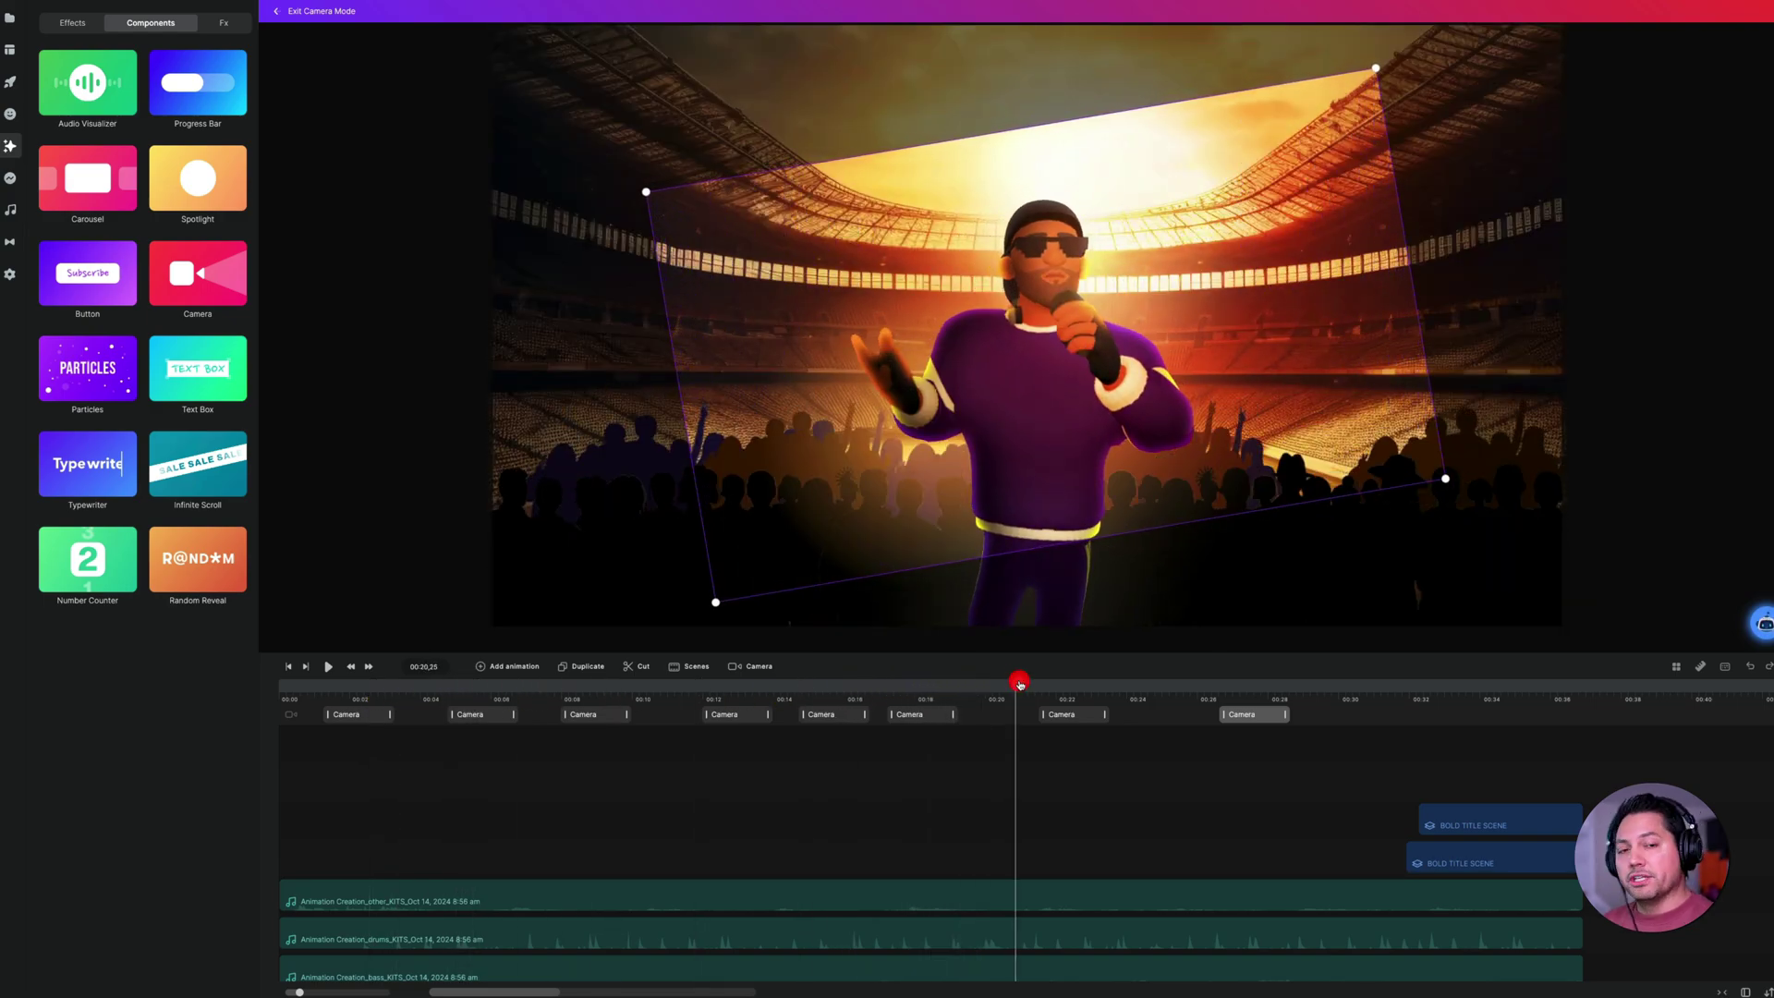